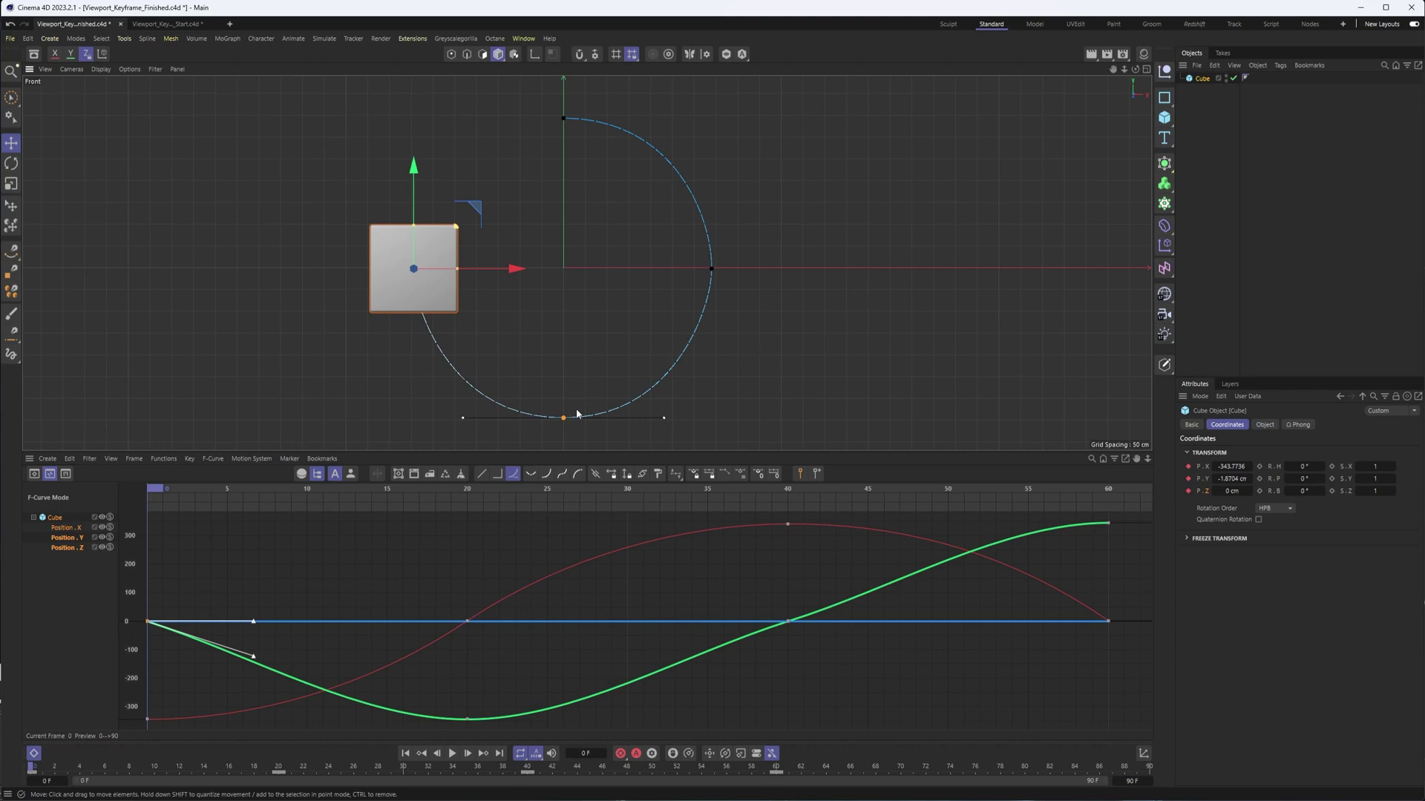
Step: Lower the bottom motion-path key and rotate and lengthen its tangent into a smooth arc
{"action": "mouse_move", "coordinate": [563, 417]}
{"action": "left_mouse_down"}
{"action": "mouse_move", "coordinate": [546, 414]}
{"action": "mouse_move", "coordinate": [564, 437]}
{"action": "mouse_move", "coordinate": [569, 417]}
{"action": "left_mouse_up"}
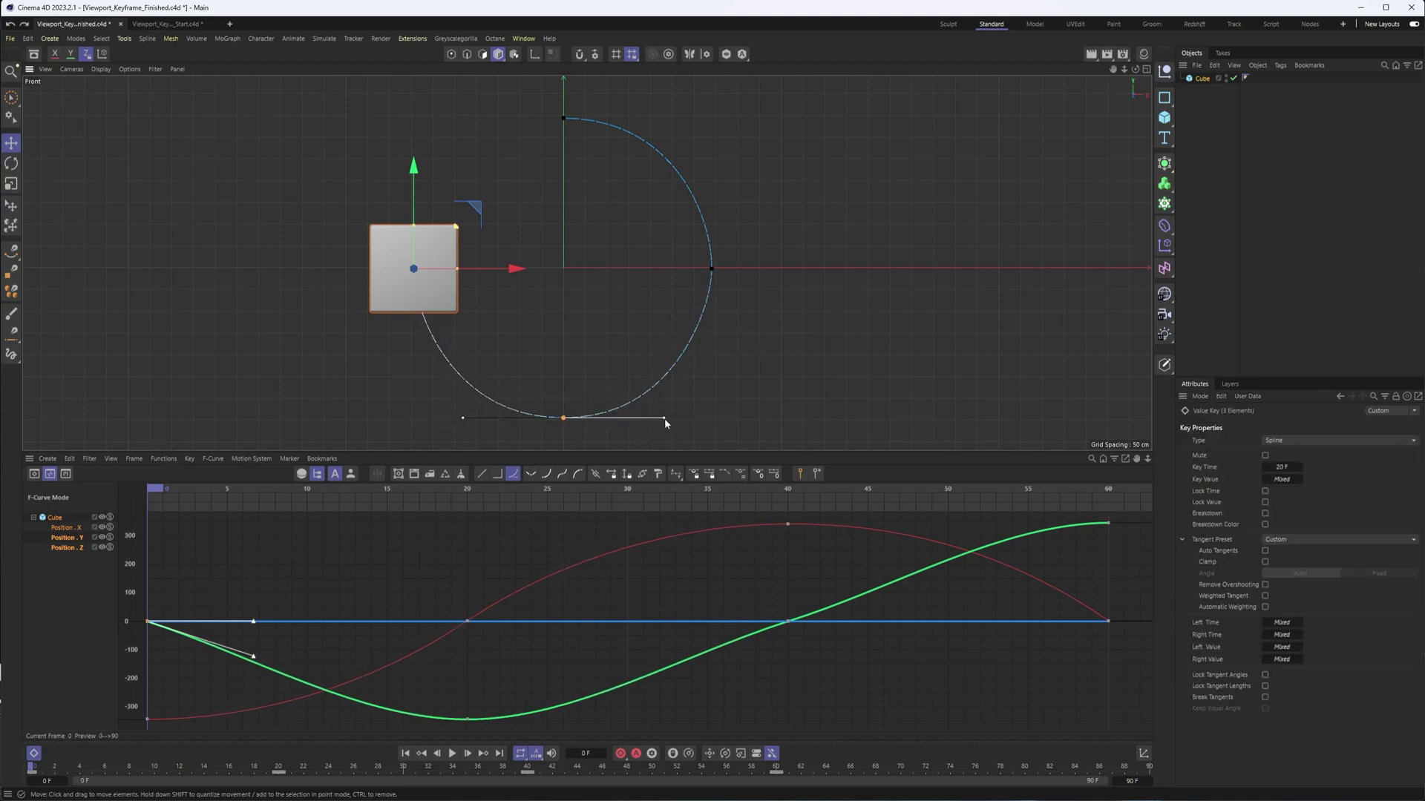
{"action": "mouse_move", "coordinate": [665, 423]}
{"action": "left_mouse_down"}
{"action": "mouse_move", "coordinate": [646, 389]}
{"action": "mouse_move", "coordinate": [649, 420]}
{"action": "left_mouse_up"}
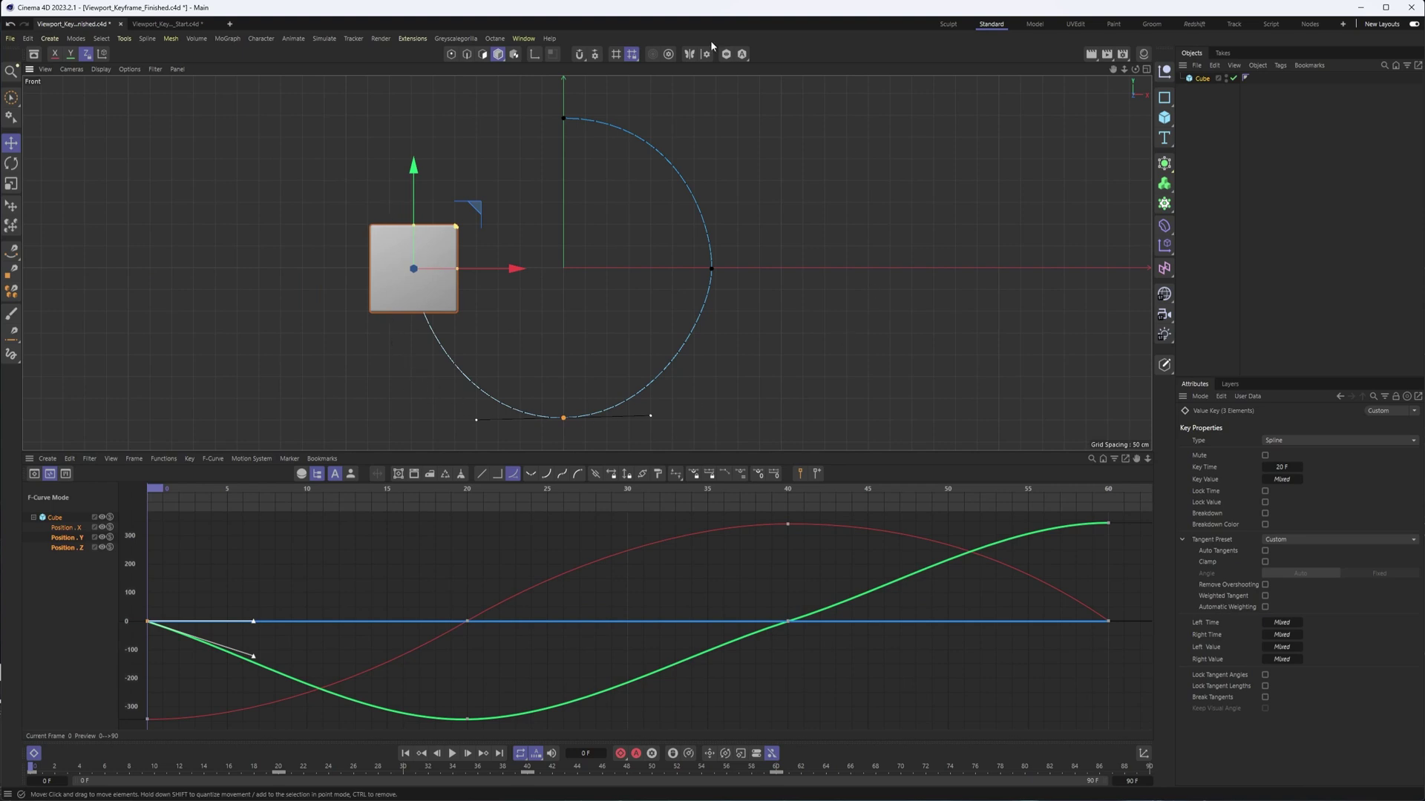
{"action": "left_click_drag", "start_coordinate": [652, 421], "coordinate": [665, 418]}
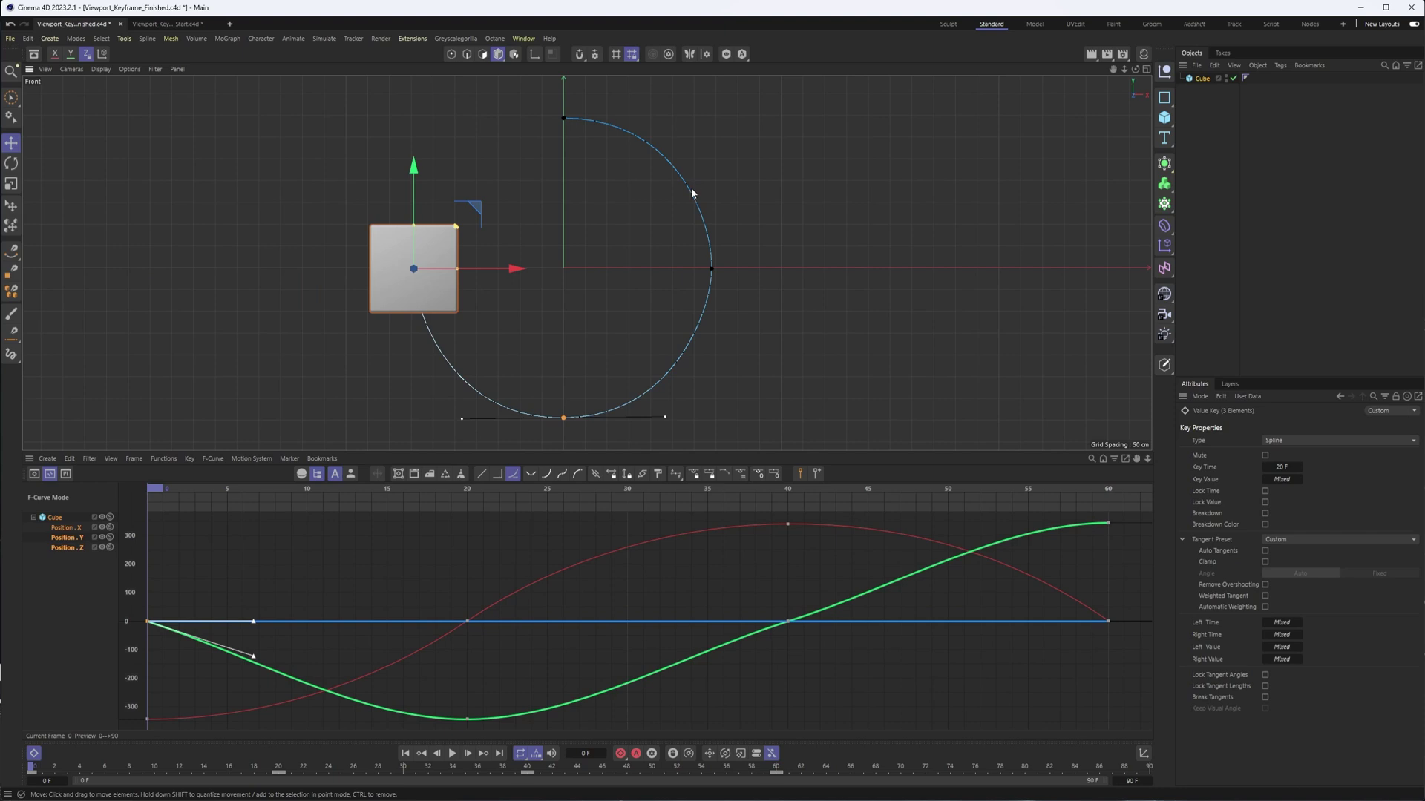
Step: Select the three frame-60 keys in the F-Curve editor
{"action": "middle_click_drag", "start_coordinate": [769, 576], "coordinate": [743, 595]}
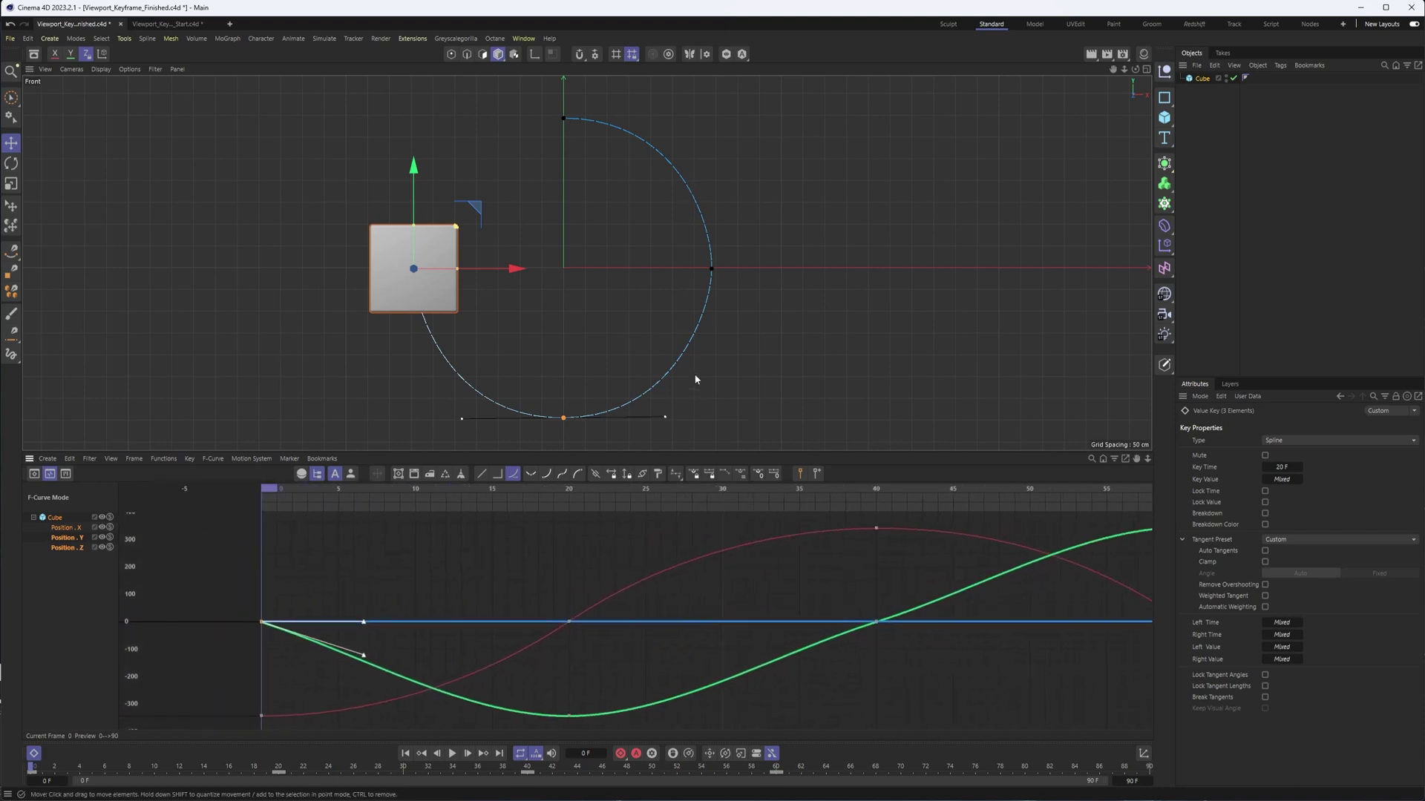
{"action": "middle_click_drag", "start_coordinate": [861, 573], "coordinate": [747, 575]}
{"action": "left_click_drag", "start_coordinate": [1021, 661], "coordinate": [683, 512]}
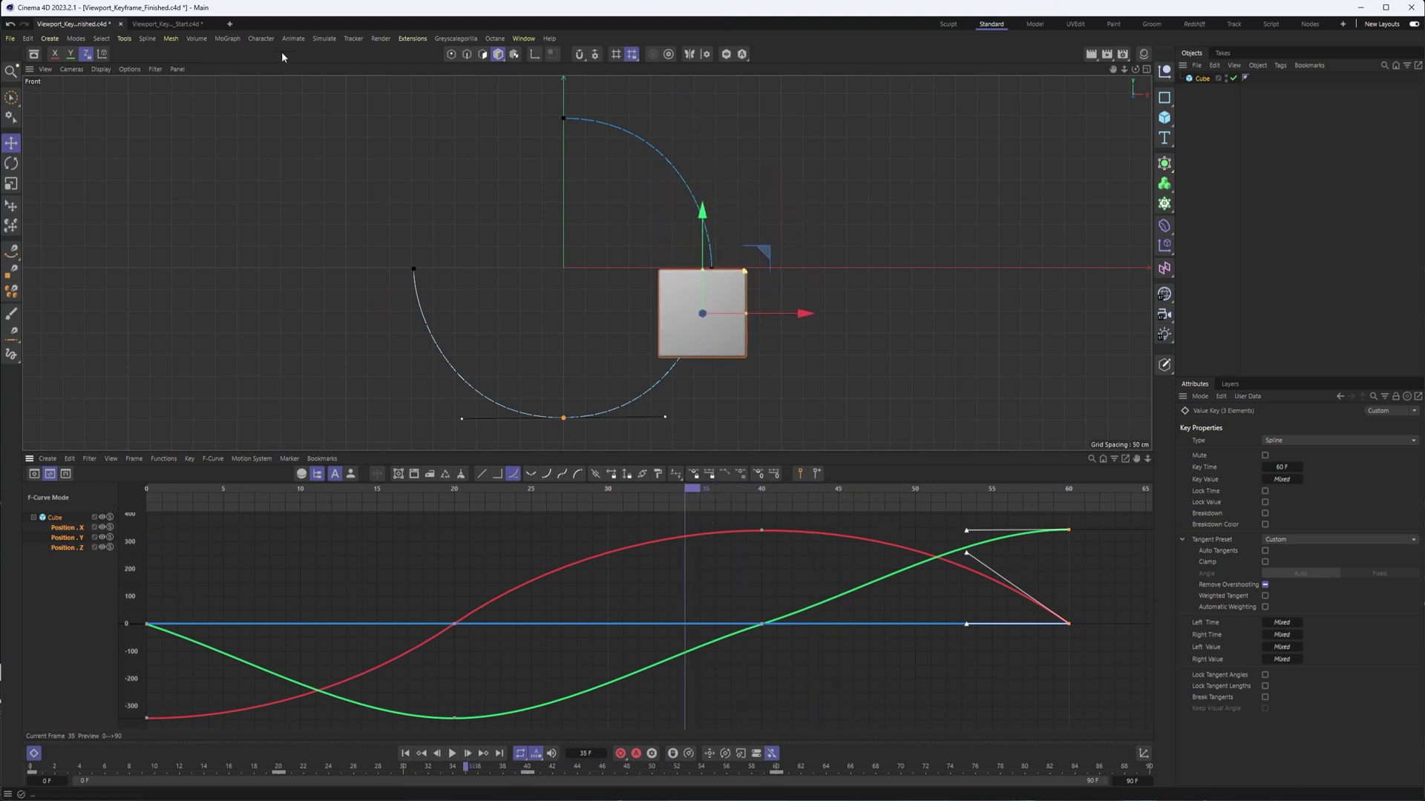
Step: In the Viewport_Keyframe_Start file, select the Circle, dismiss its Animation Tags menu, and open the Cube flyout
{"action": "left_click", "coordinate": [172, 28]}
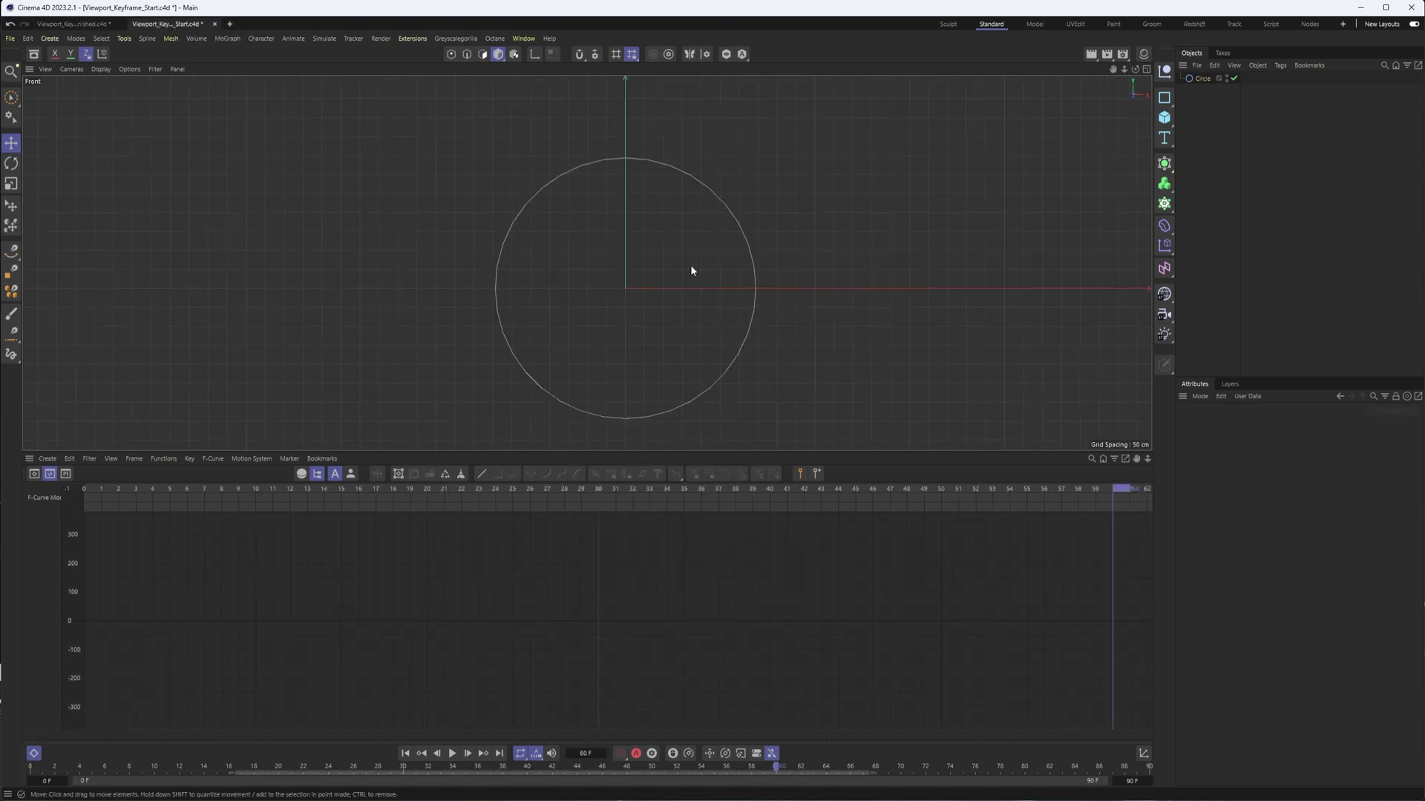
{"action": "left_click", "coordinate": [749, 239]}
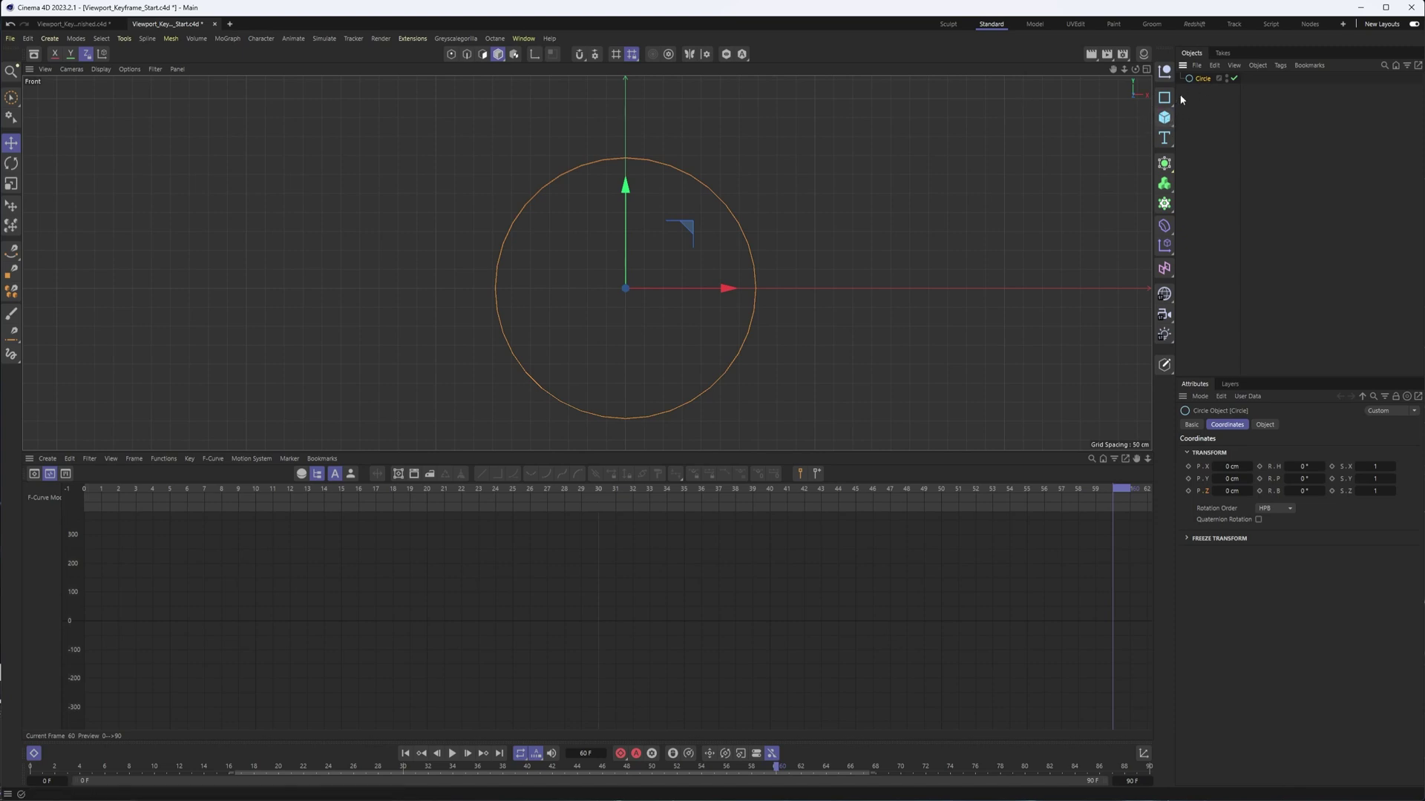
{"action": "right_click", "coordinate": [1201, 80]}
{"action": "mouse_move", "coordinate": [1218, 103]}
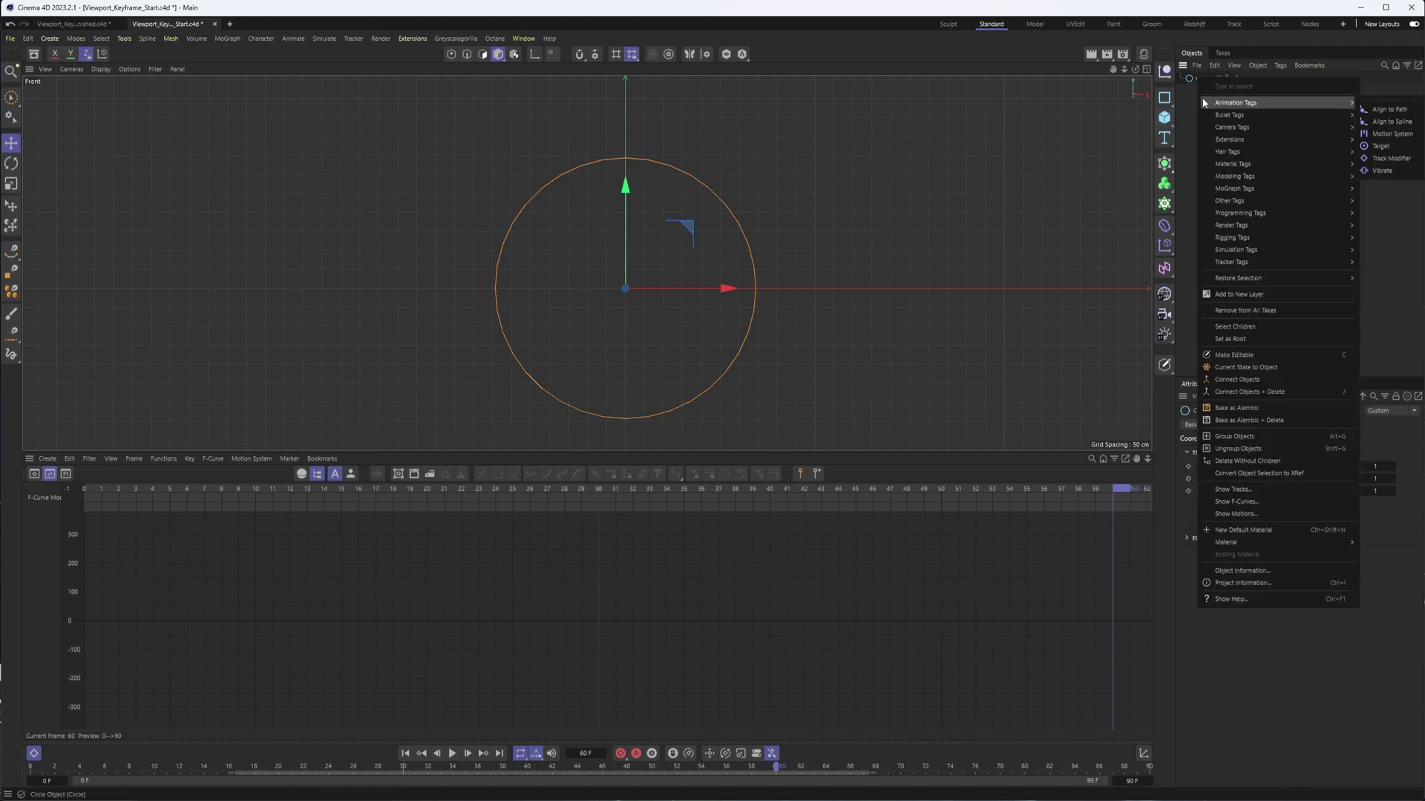
{"action": "left_click", "coordinate": [470, 243]}
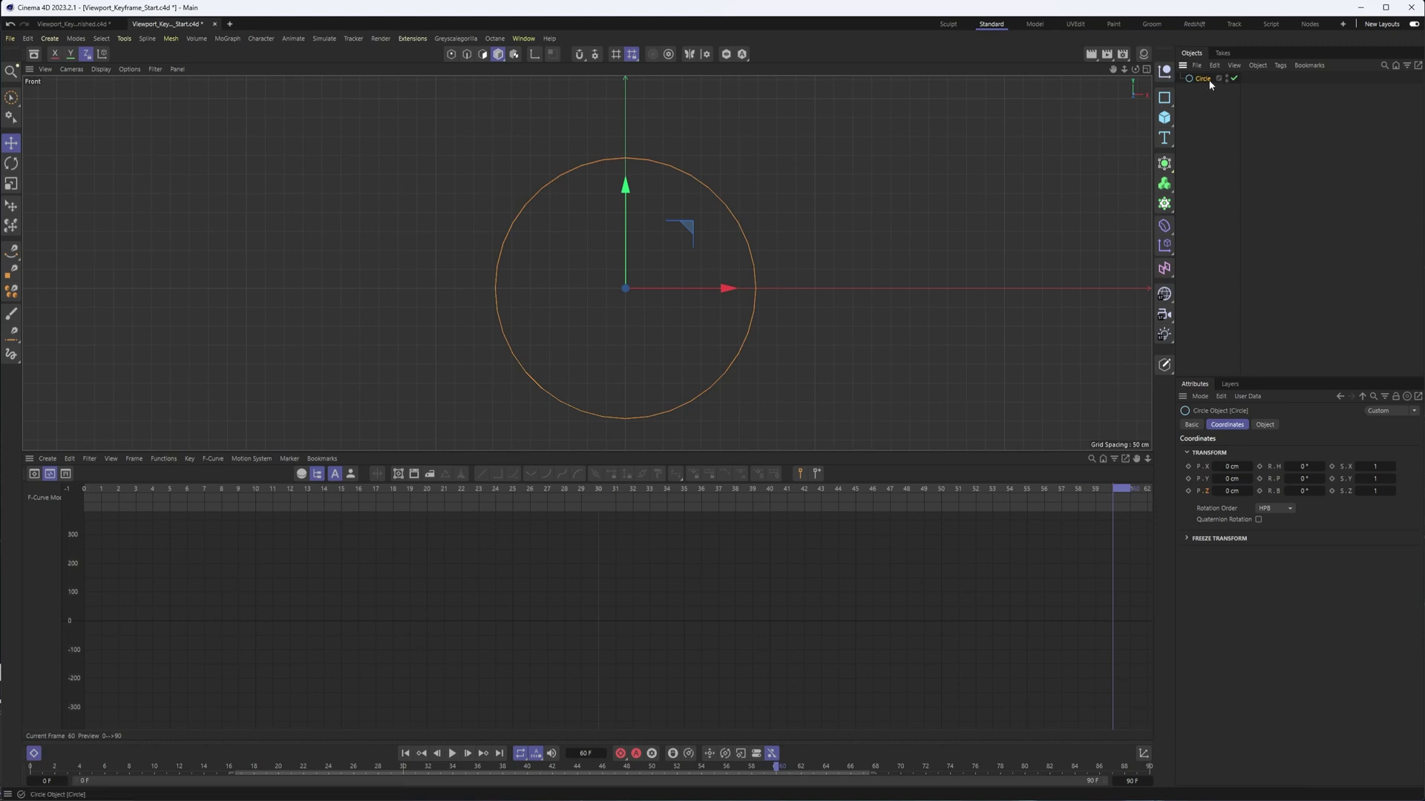
{"action": "left_click", "coordinate": [1164, 119]}
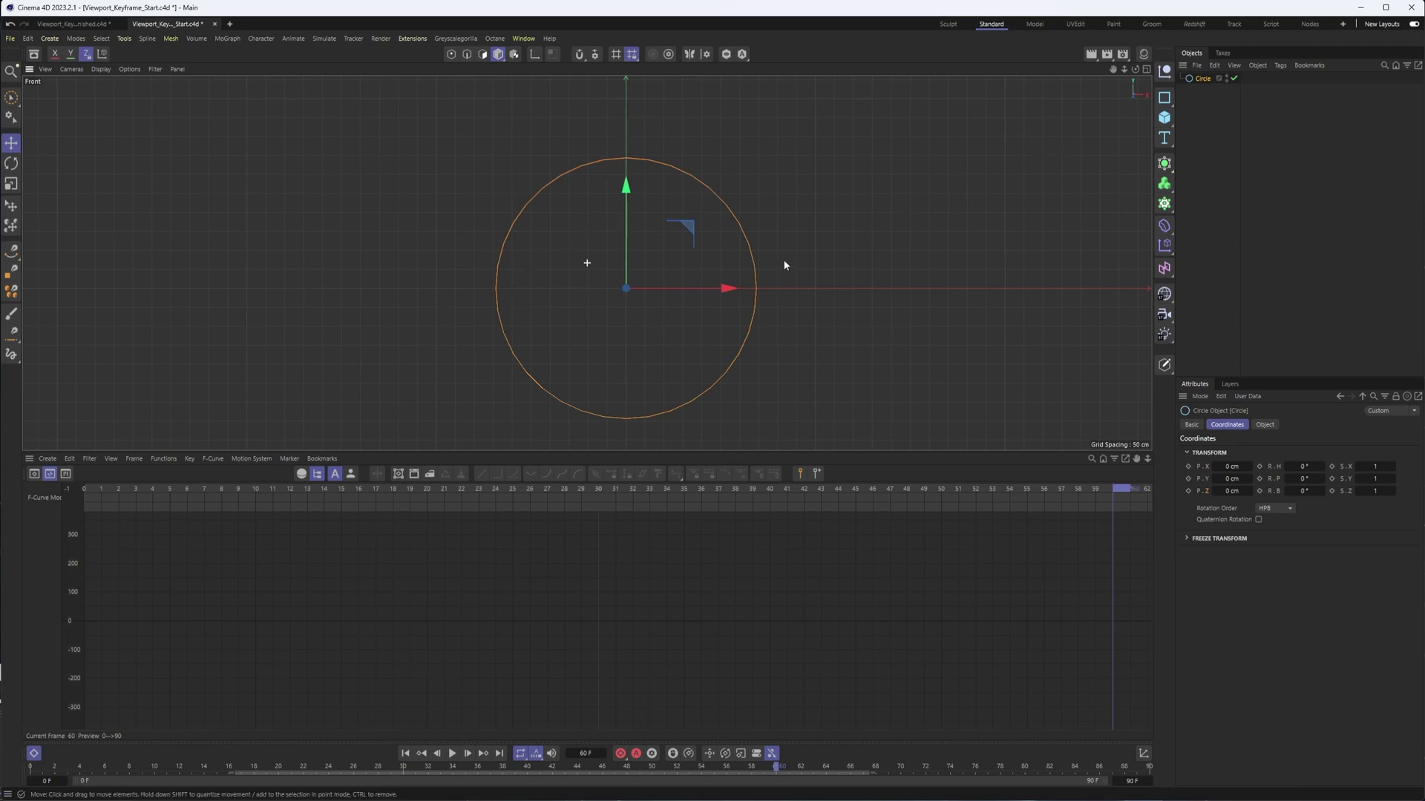
{"action": "middle_click_drag", "start_coordinate": [588, 267], "coordinate": [599, 262], "text": "alt"}
Step: Add a Cube, display it as wireframe, and place it on the circle's left edge
{"action": "left_click", "coordinate": [1164, 119]}
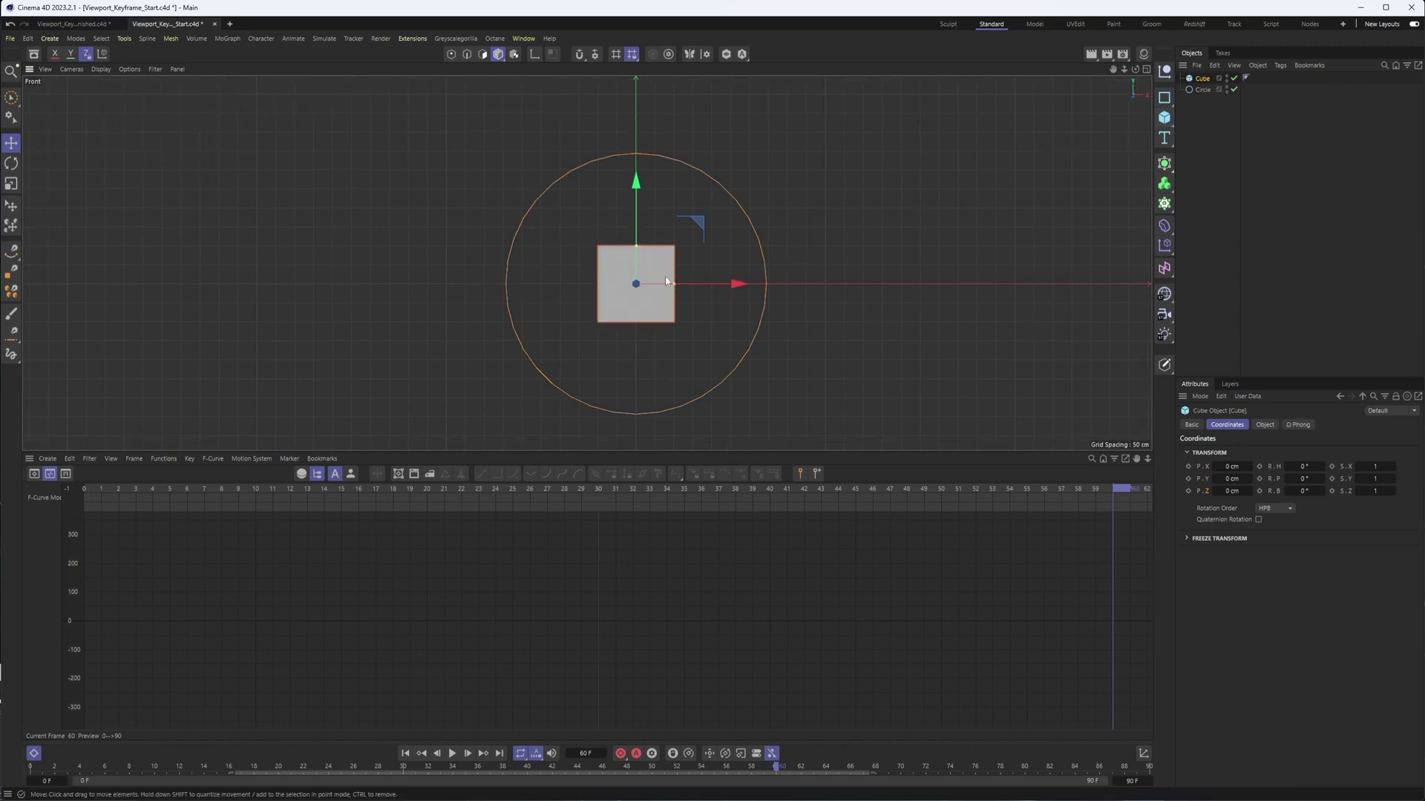
{"action": "left_click_drag", "start_coordinate": [733, 283], "coordinate": [666, 284]}
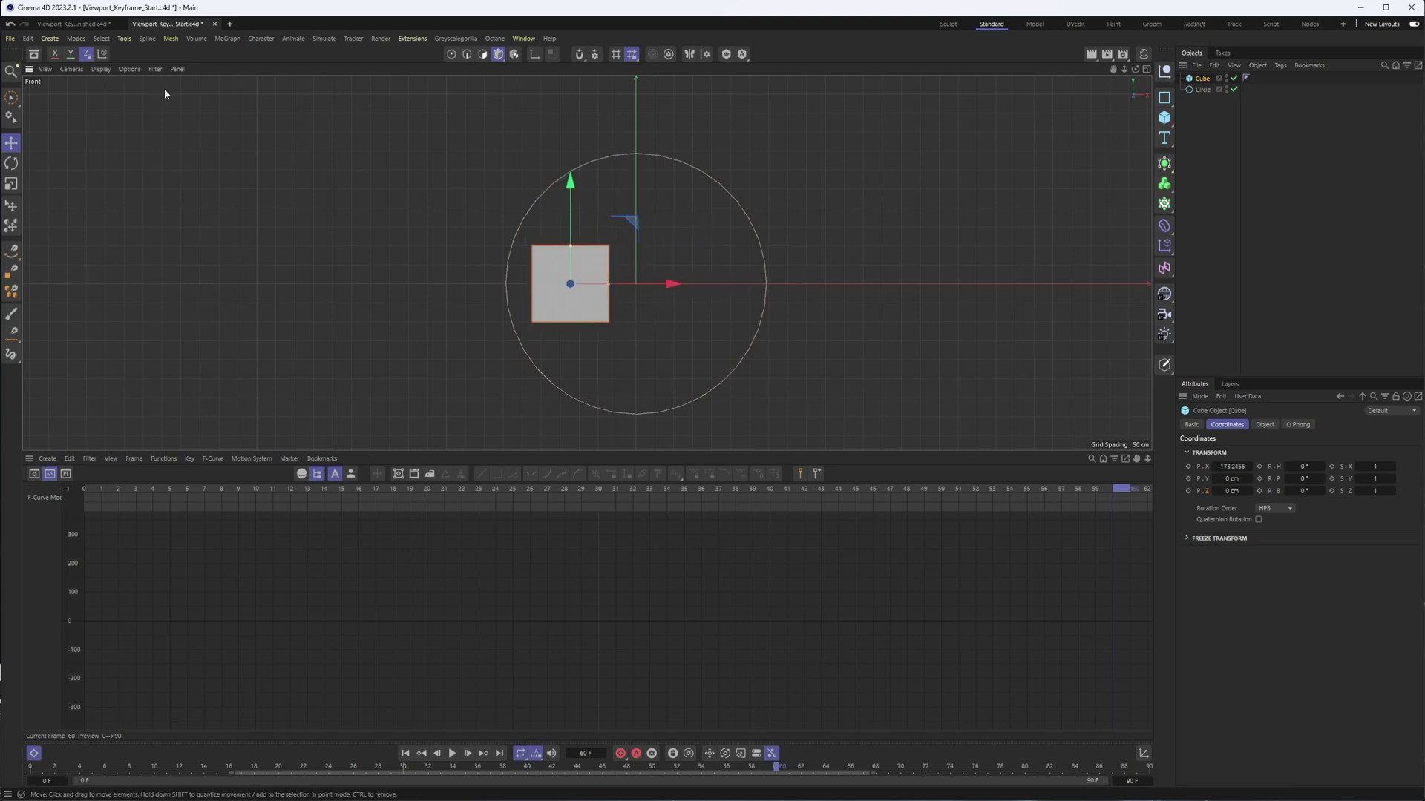
{"action": "left_click", "coordinate": [101, 69]}
{"action": "left_click", "coordinate": [117, 192]}
{"action": "left_click_drag", "start_coordinate": [637, 230], "coordinate": [572, 231]}
Step: Make the Circle editable with C and record the Cube's position key at frame 0
{"action": "left_click", "coordinate": [28, 768]}
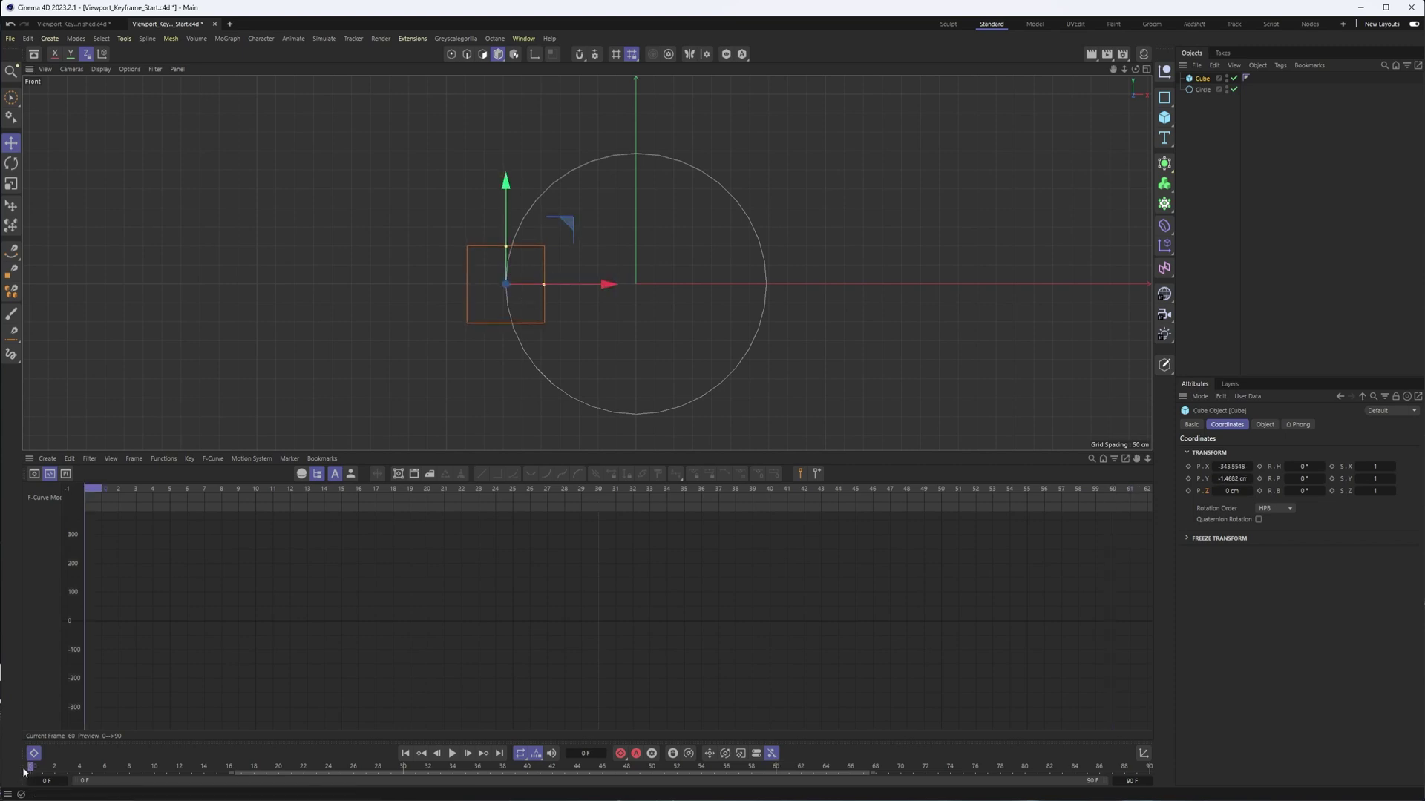
{"action": "left_click", "coordinate": [580, 167]}
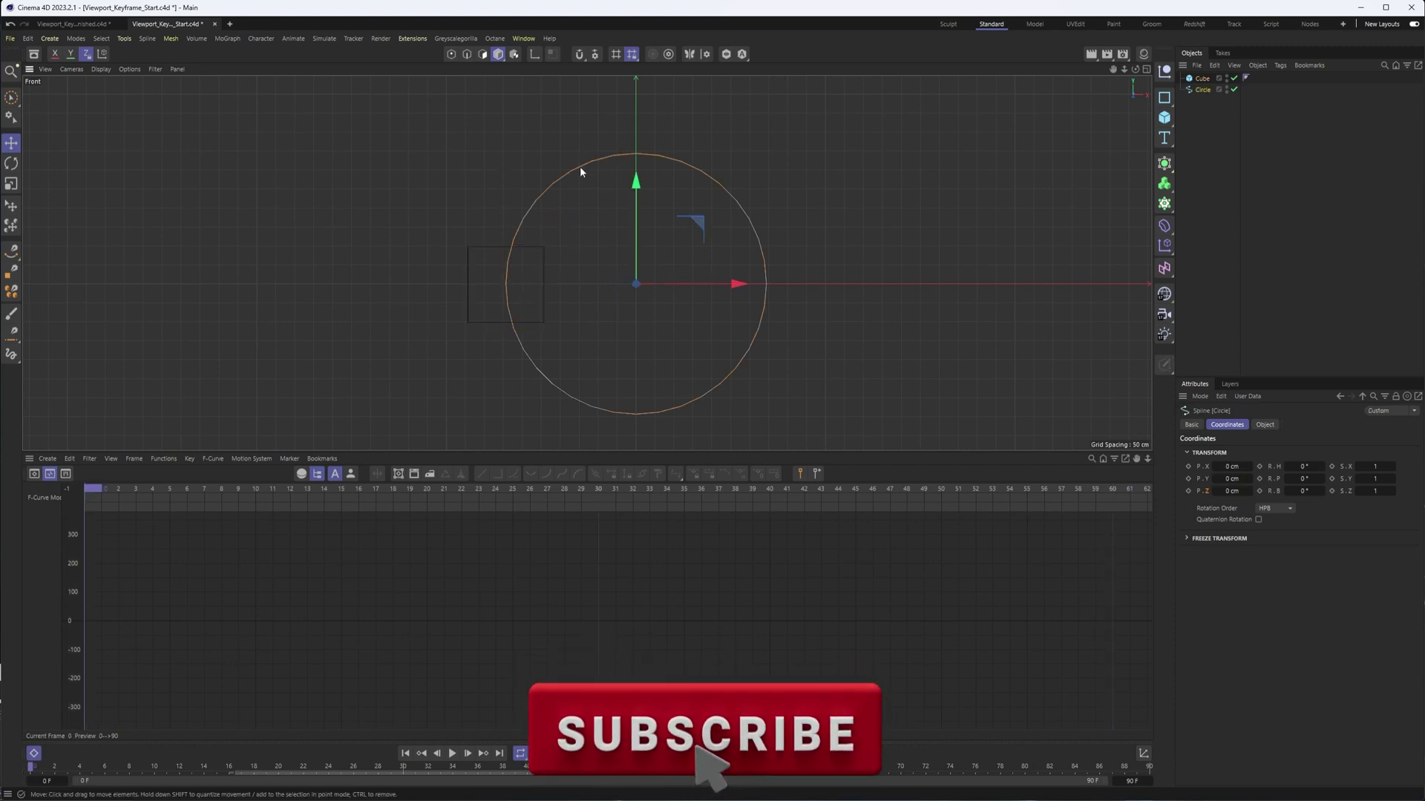
{"action": "key", "text": "c"}
{"action": "left_click", "coordinate": [507, 287]}
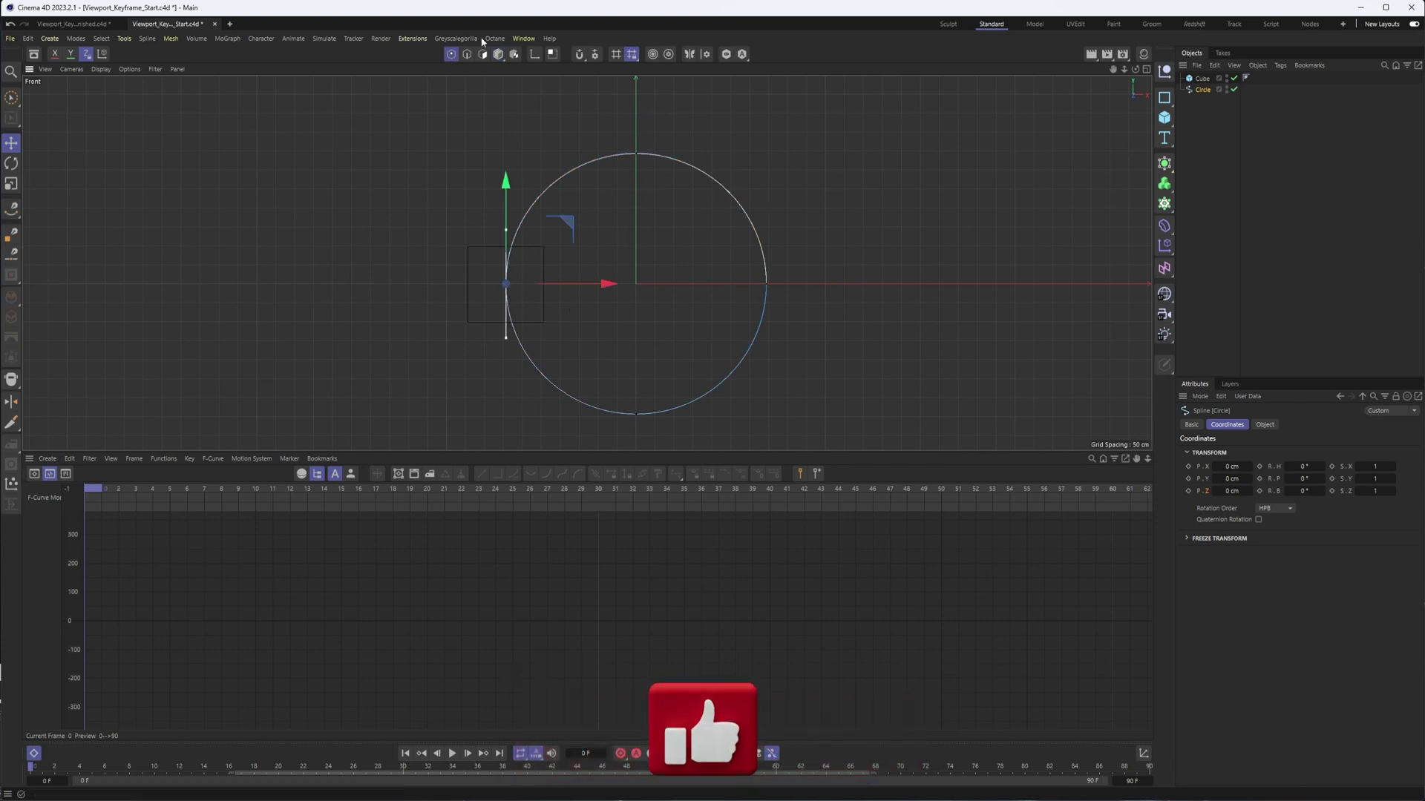
{"action": "left_click", "coordinate": [486, 60]}
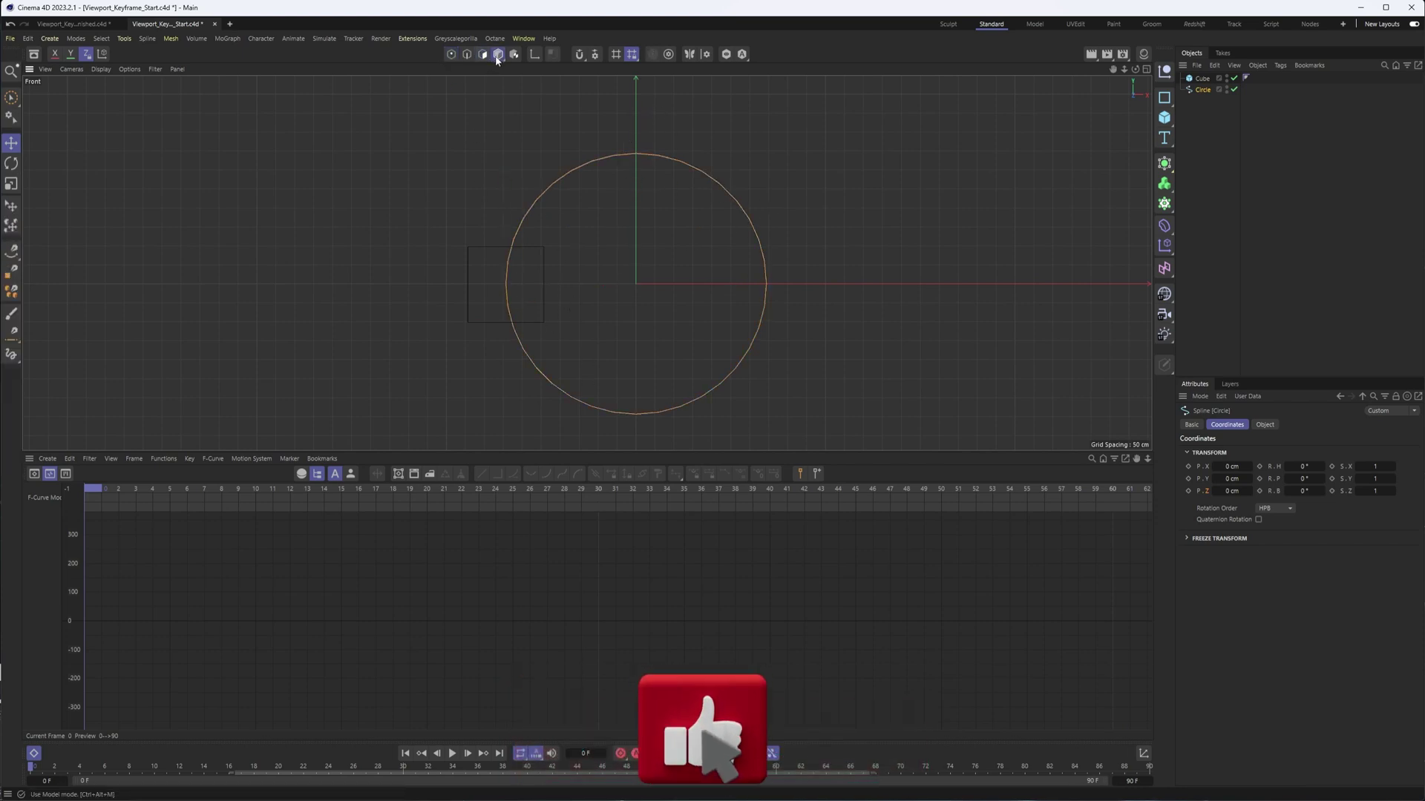
{"action": "left_click", "coordinate": [482, 250]}
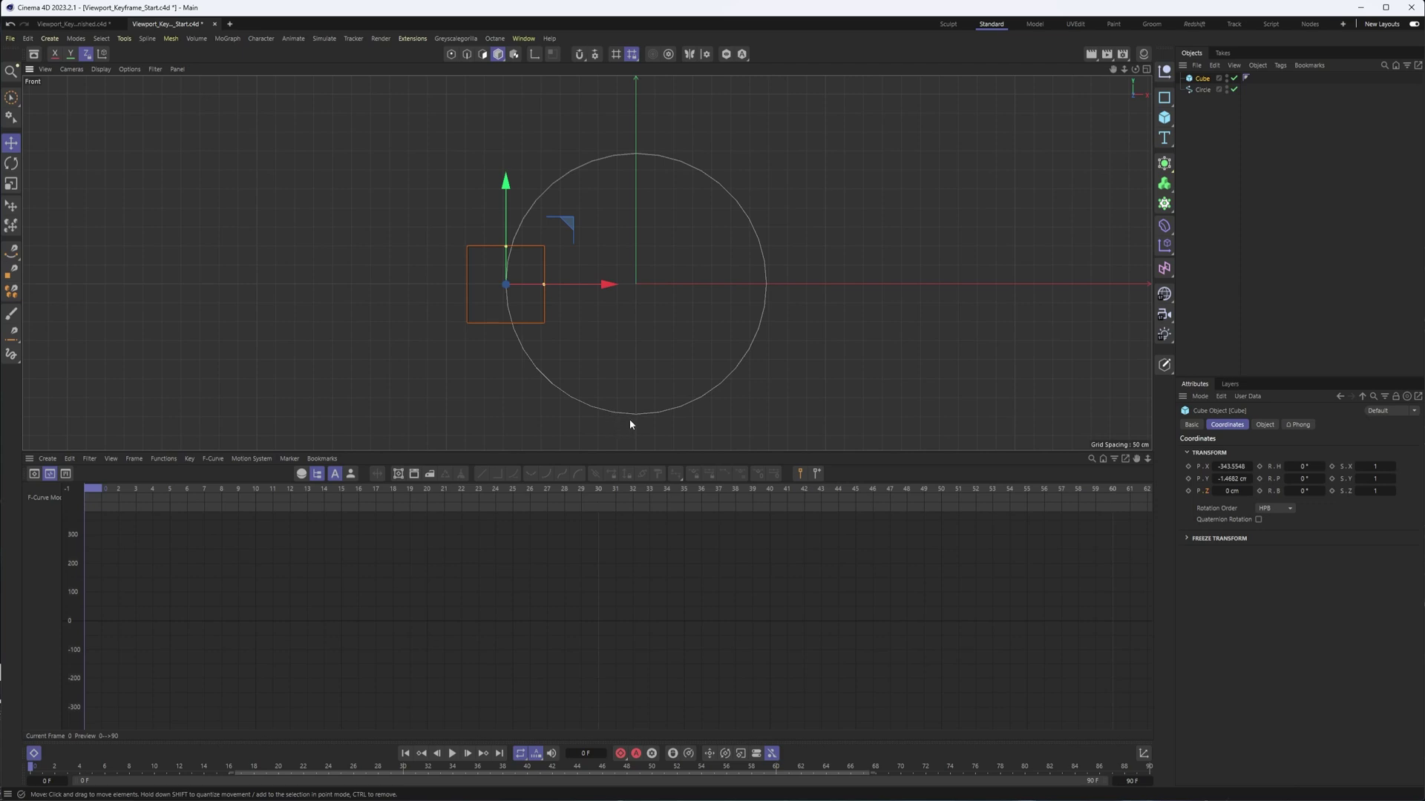
{"action": "left_click", "coordinate": [1188, 490], "text": "ctrl"}
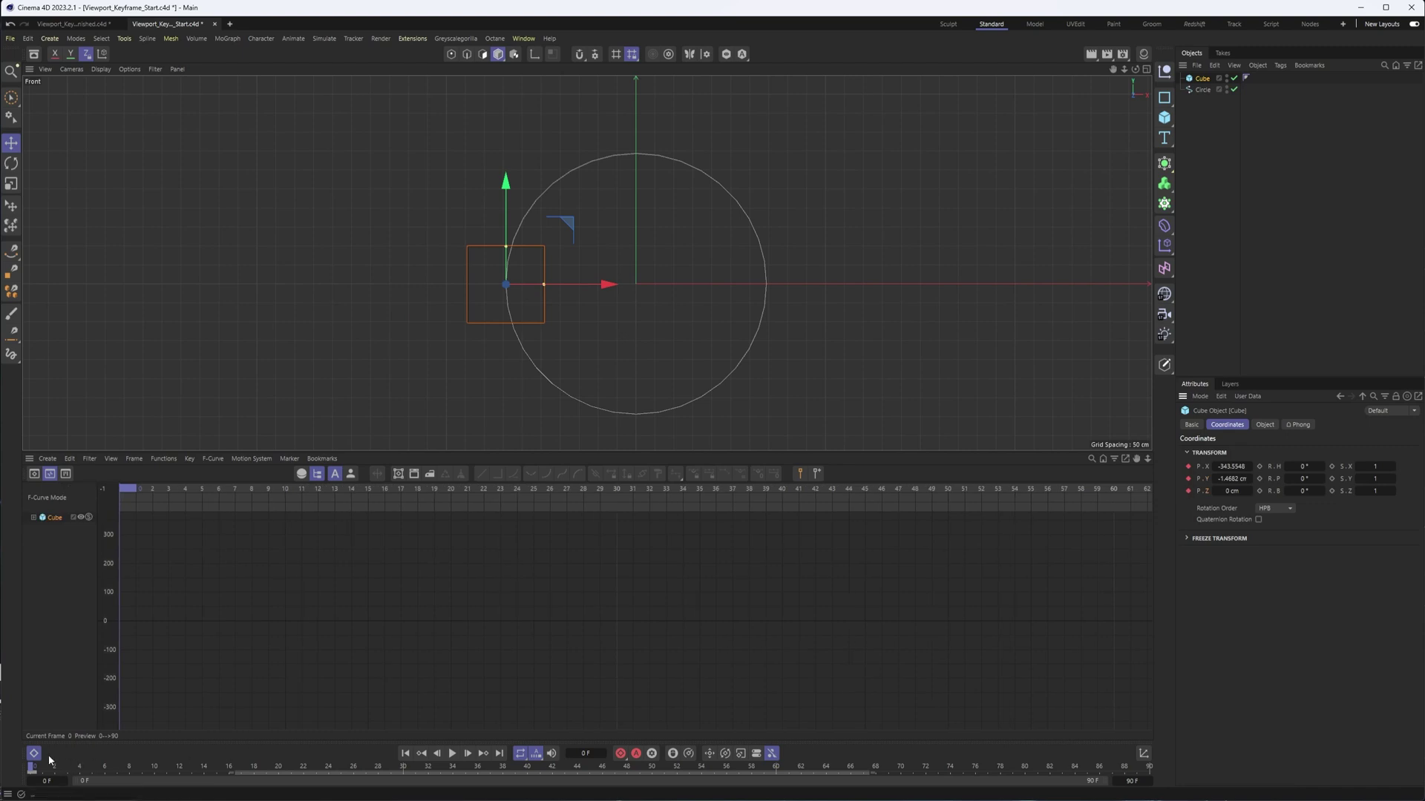
Step: Key the cube at the circle's bottom on frame 20 and right edge on frame 40
{"action": "left_click_drag", "start_coordinate": [33, 768], "coordinate": [279, 782]}
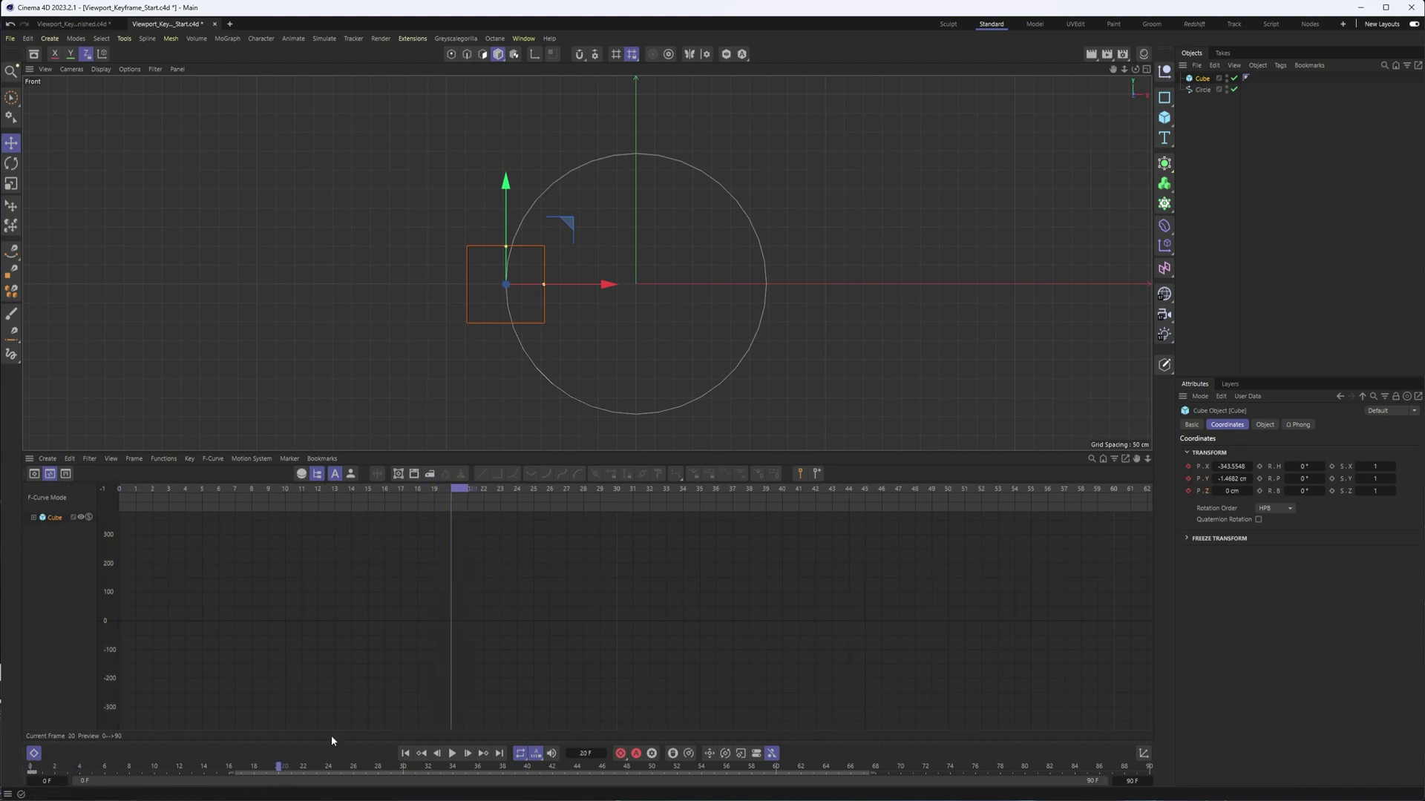
{"action": "left_click_drag", "start_coordinate": [571, 227], "coordinate": [702, 354]}
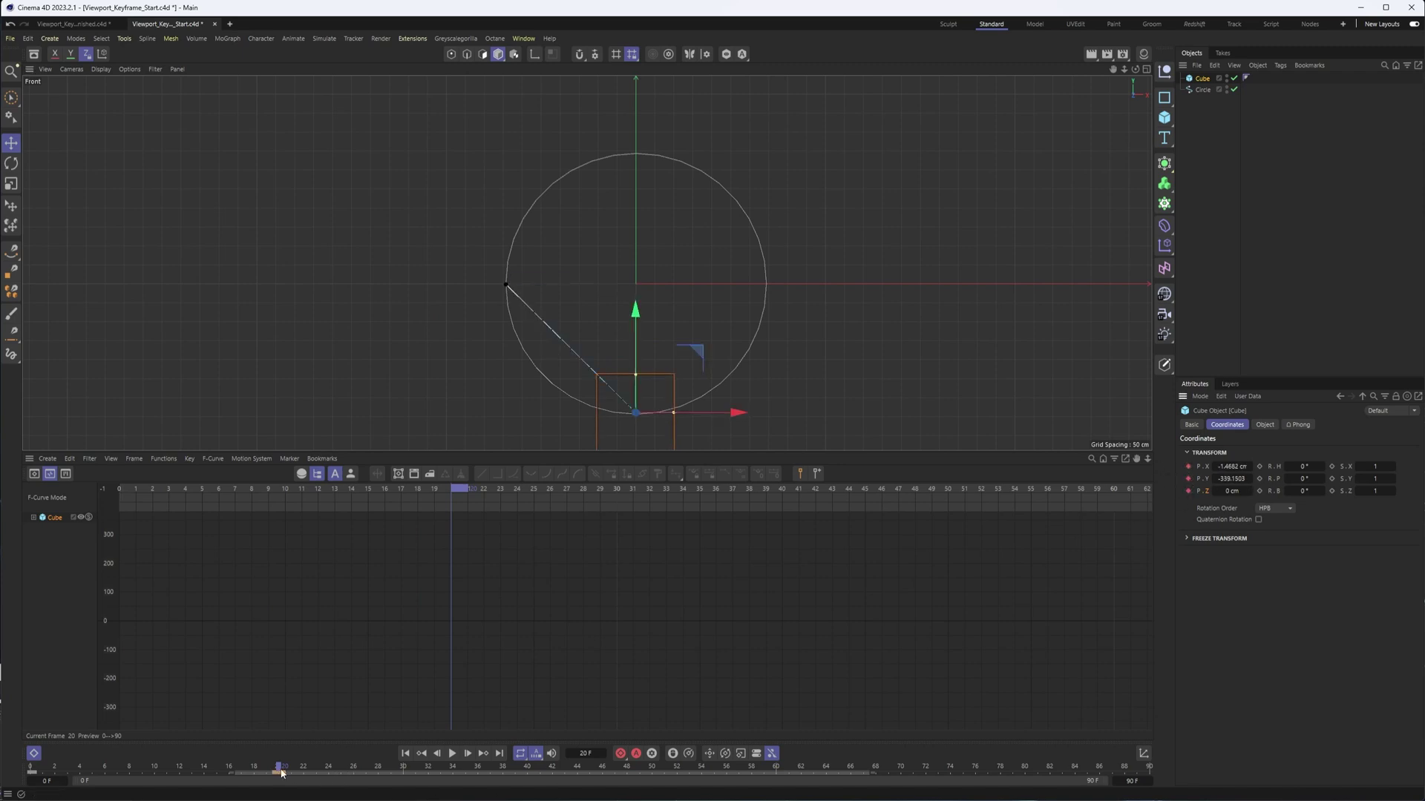
{"action": "left_click_drag", "start_coordinate": [281, 773], "coordinate": [531, 776]}
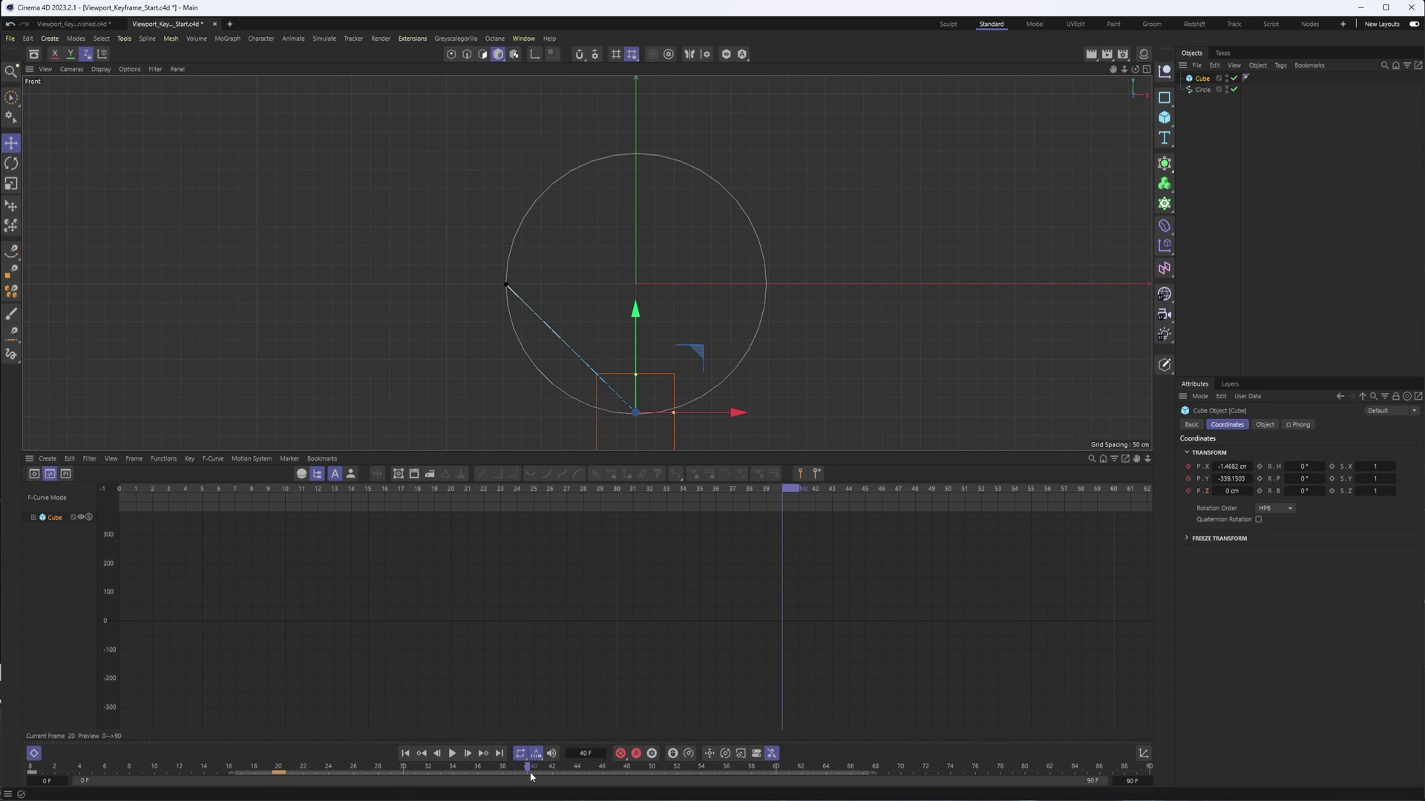
{"action": "left_click_drag", "start_coordinate": [702, 355], "coordinate": [829, 229]}
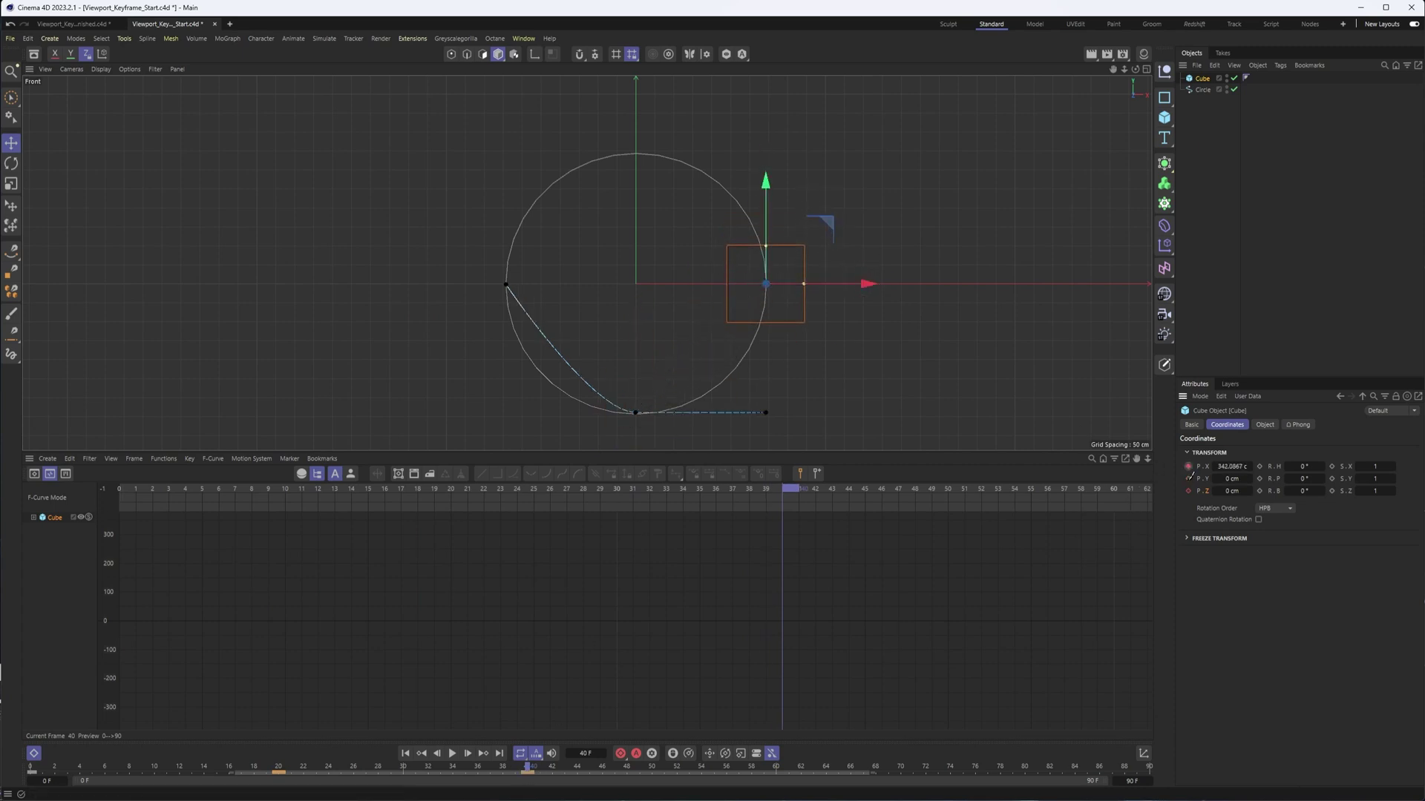
{"action": "left_click_drag", "start_coordinate": [1191, 475], "coordinate": [1188, 491]}
Step: At frame 60, move the cube to the circle's top, key P.X, P.Y and P.Z, then rewind
{"action": "left_click_drag", "start_coordinate": [528, 772], "coordinate": [776, 783]}
{"action": "left_click_drag", "start_coordinate": [819, 228], "coordinate": [698, 97]}
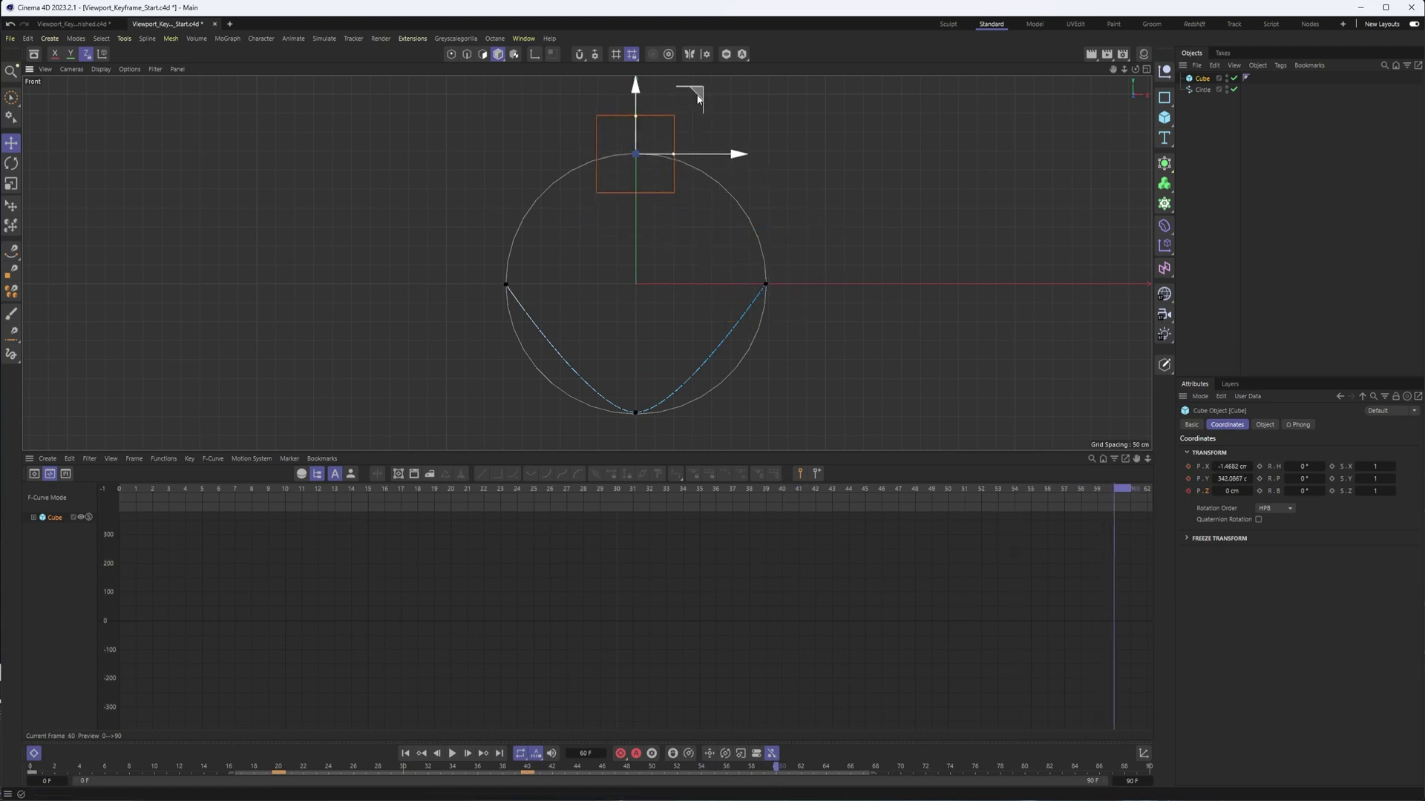
{"action": "left_click", "coordinate": [1188, 466]}
{"action": "left_click", "coordinate": [1188, 479]}
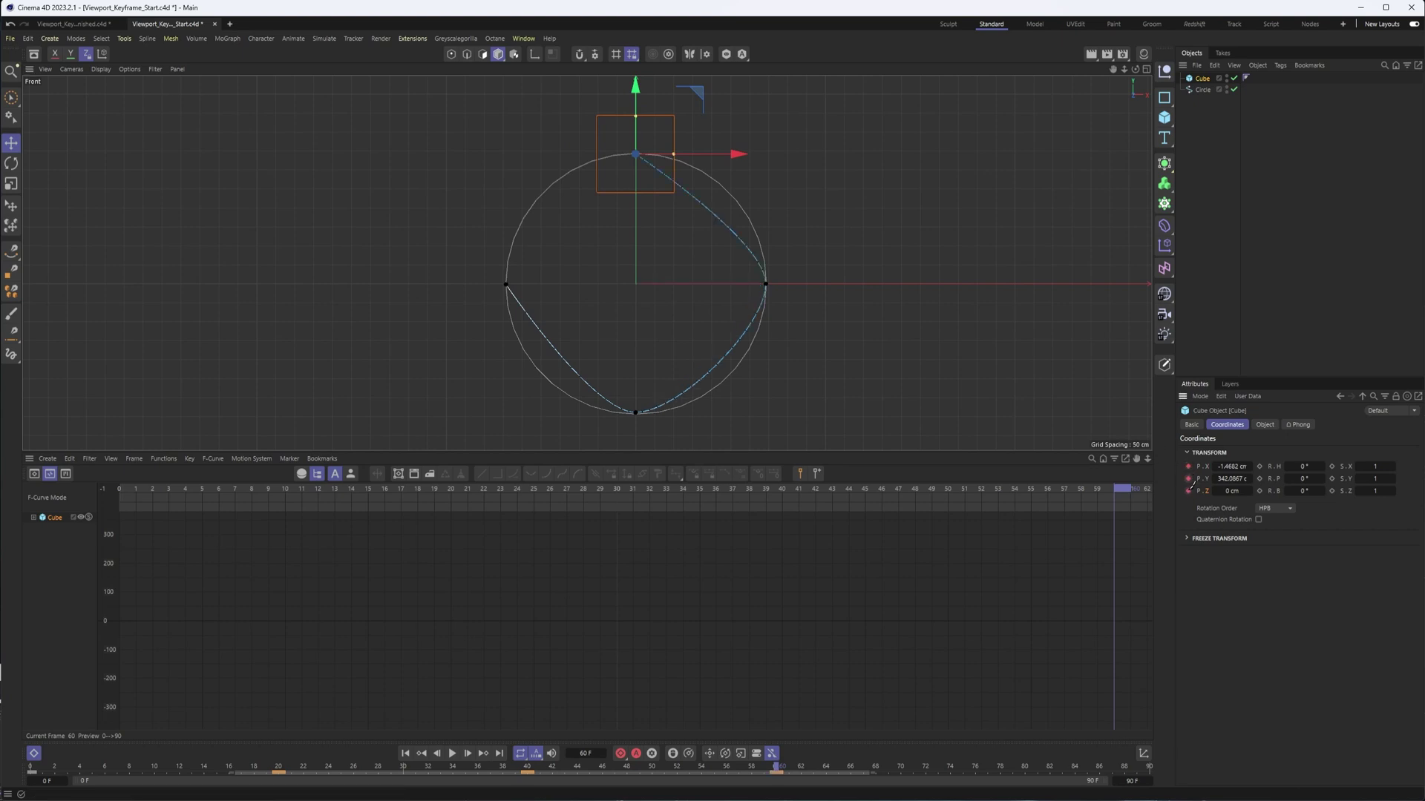
{"action": "left_click", "coordinate": [1188, 490]}
{"action": "left_click_drag", "start_coordinate": [780, 774], "coordinate": [67, 712]}
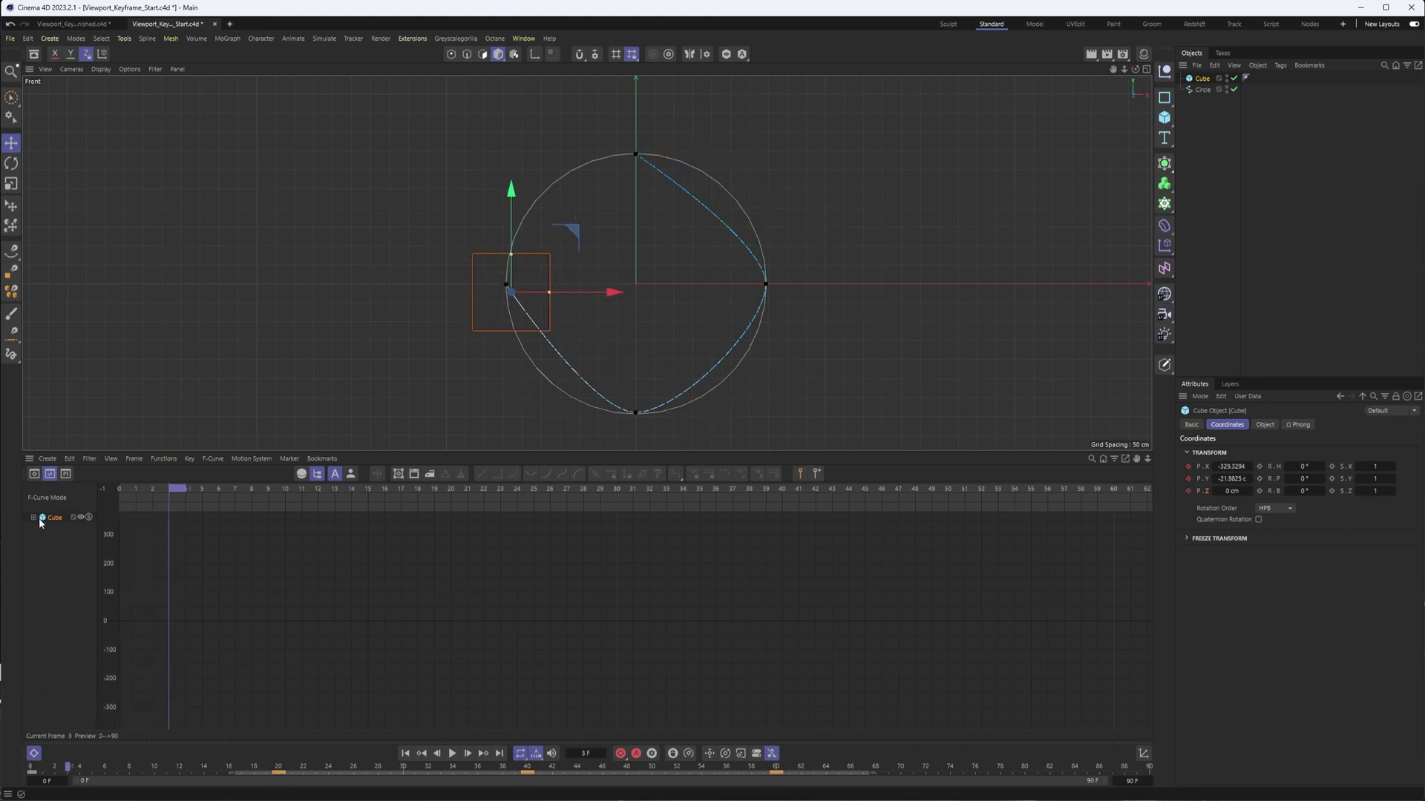
Step: Show the Cube's Position . X curve, test-drag its first key's tangent, then undo the change
{"action": "left_click", "coordinate": [50, 517]}
{"action": "left_click", "coordinate": [32, 517]}
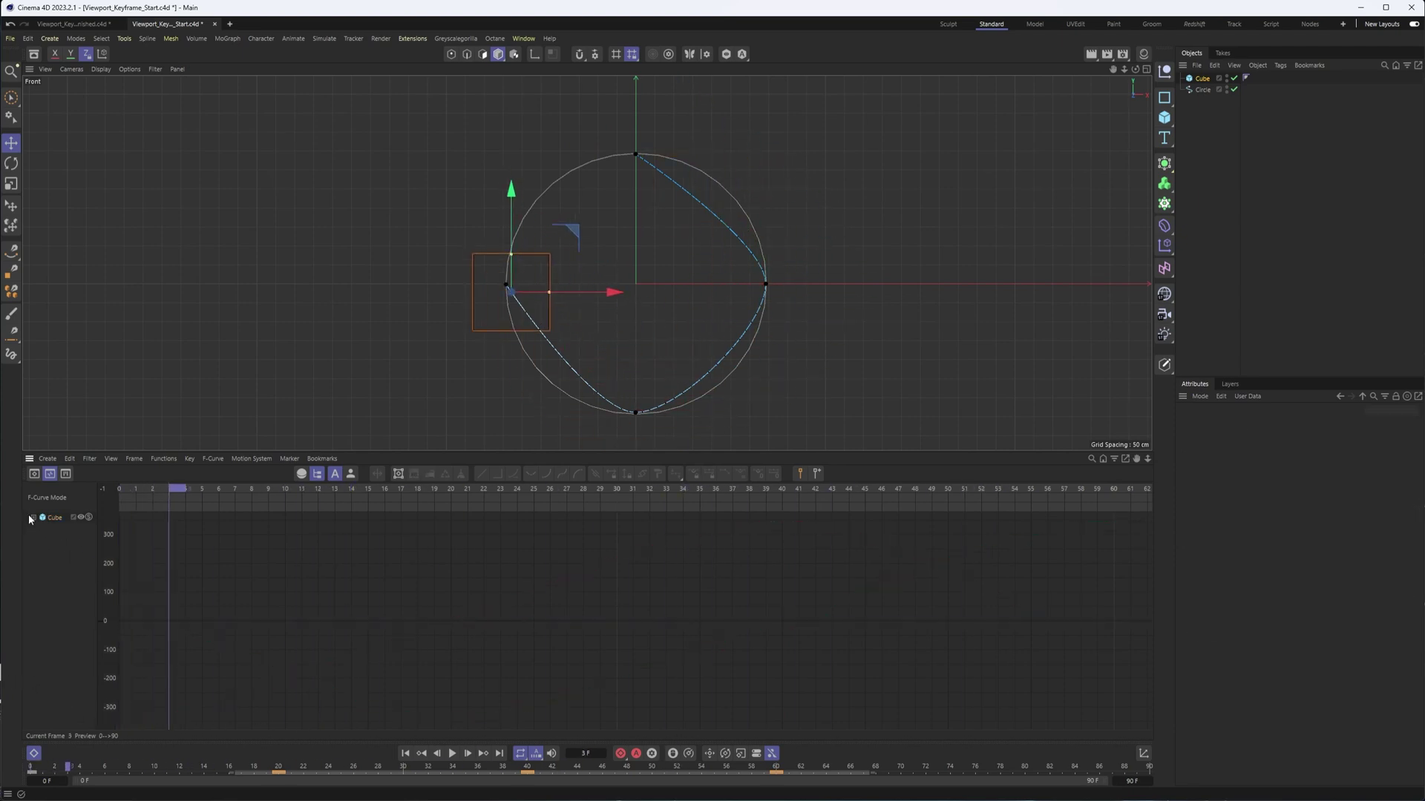
{"action": "left_click", "coordinate": [62, 528]}
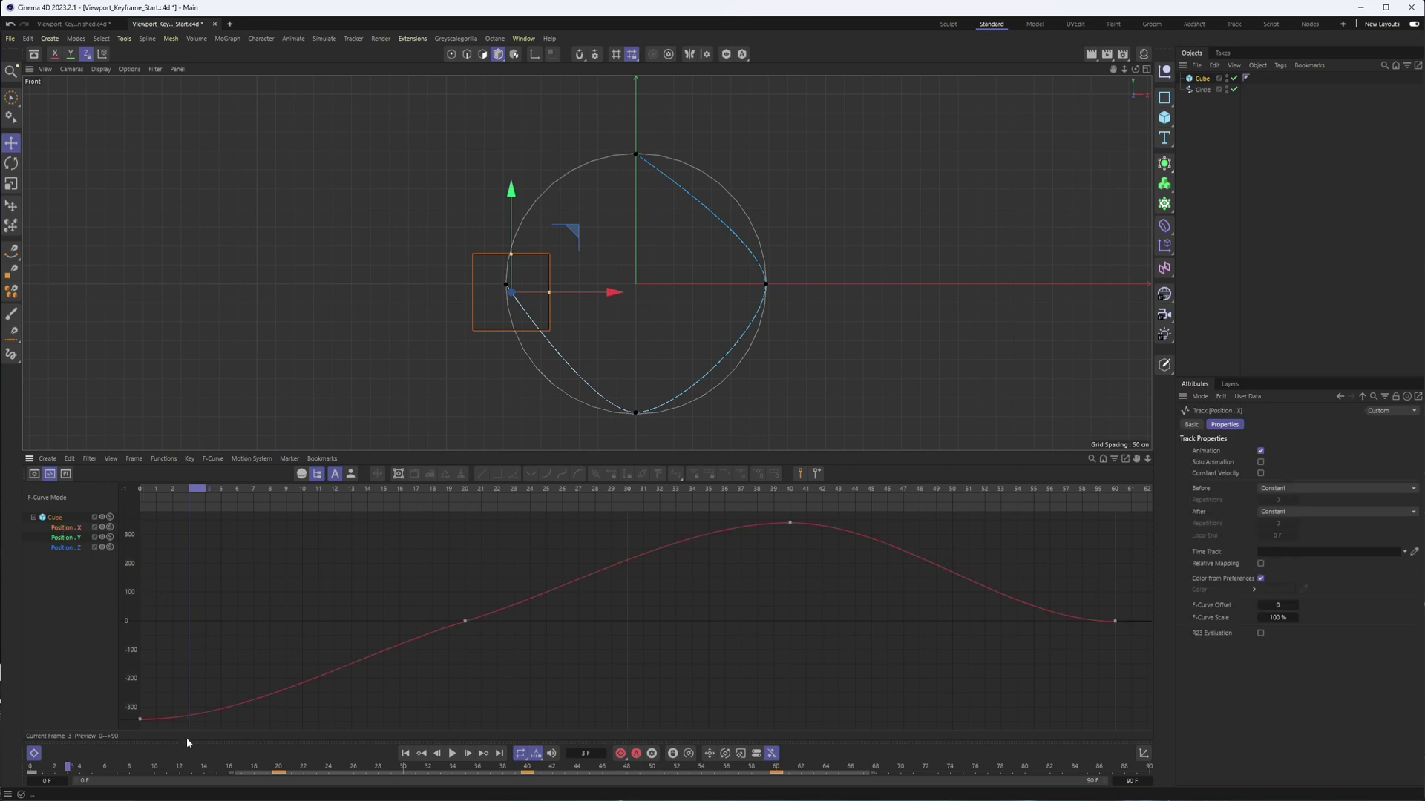
{"action": "left_click", "coordinate": [140, 720]}
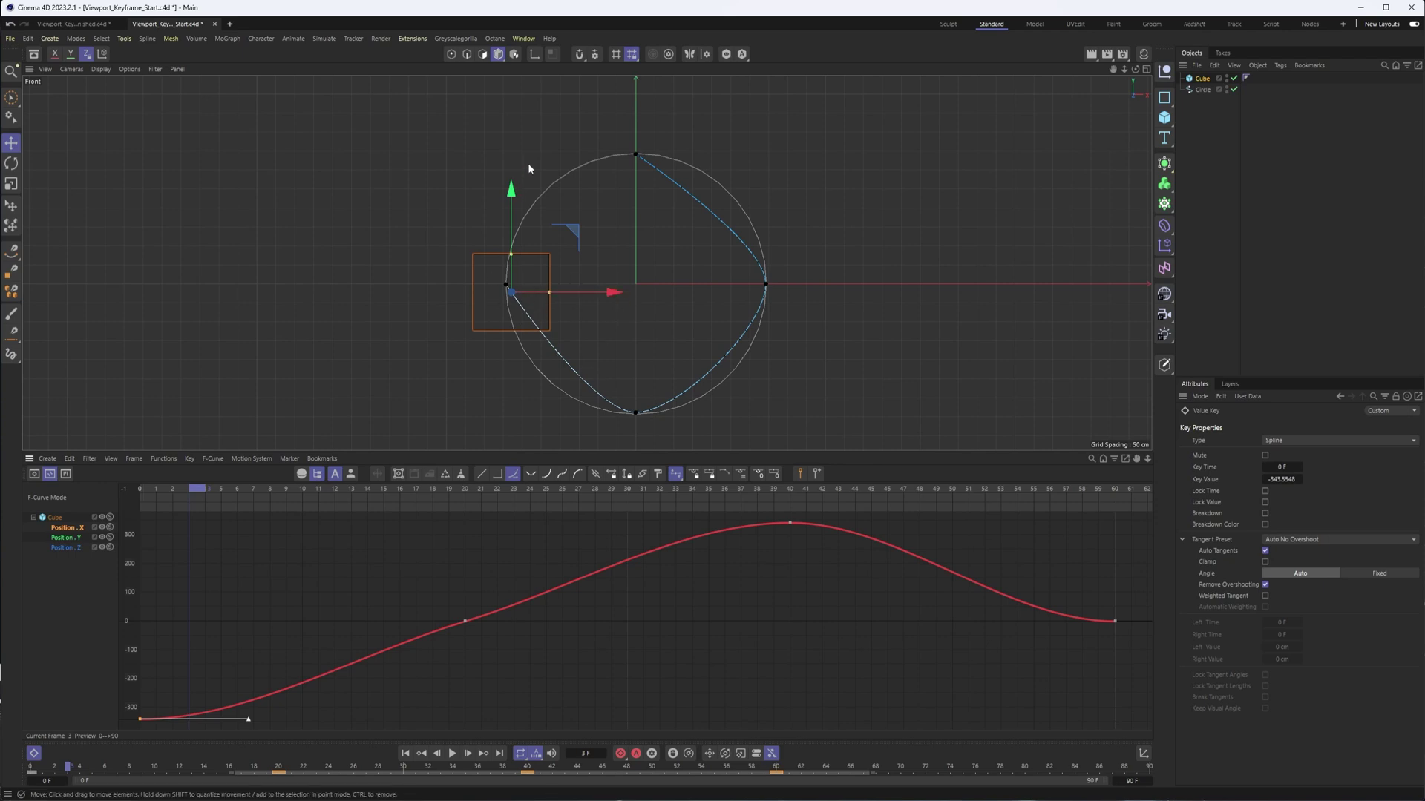
{"action": "left_click_drag", "start_coordinate": [247, 725], "coordinate": [385, 680]}
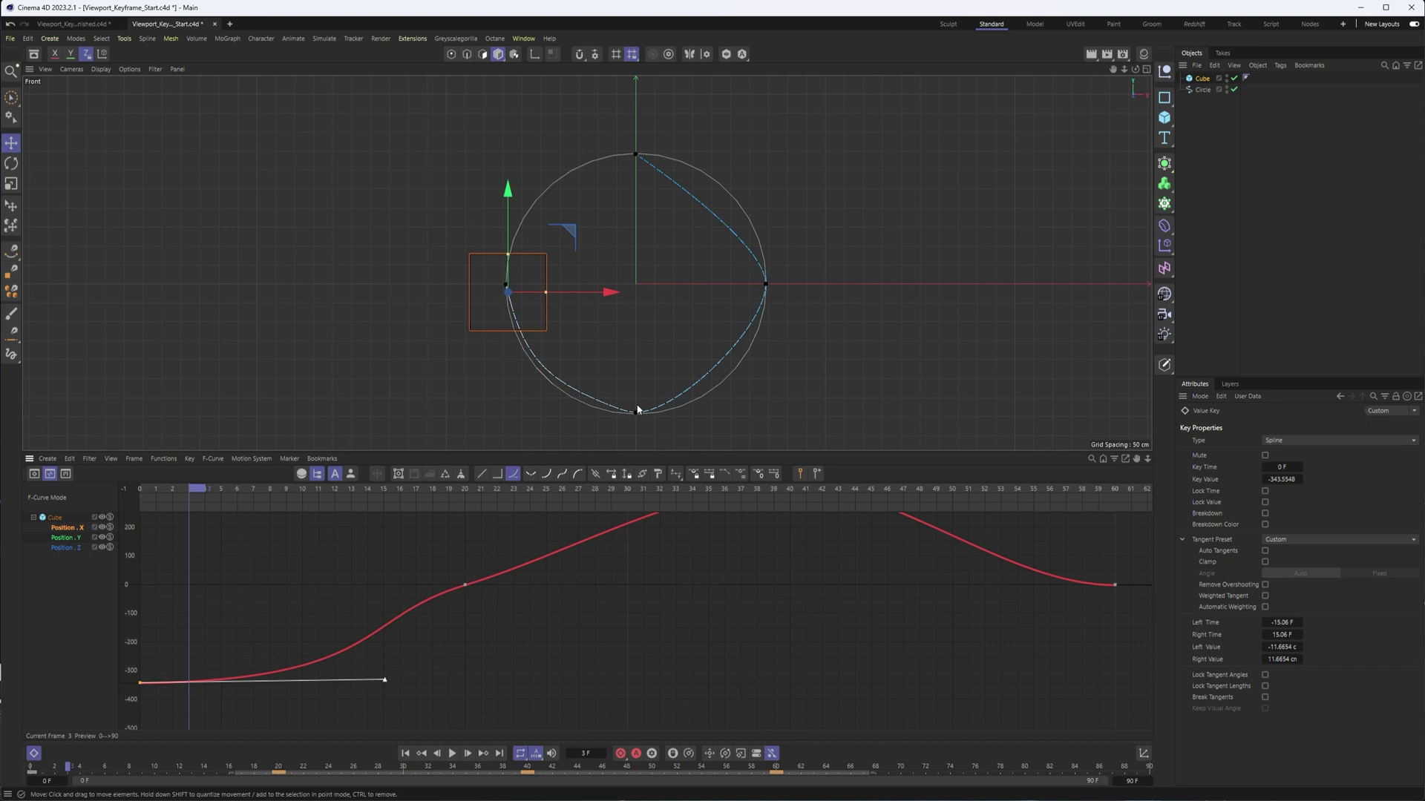
{"action": "key", "text": "ctrl+z"}
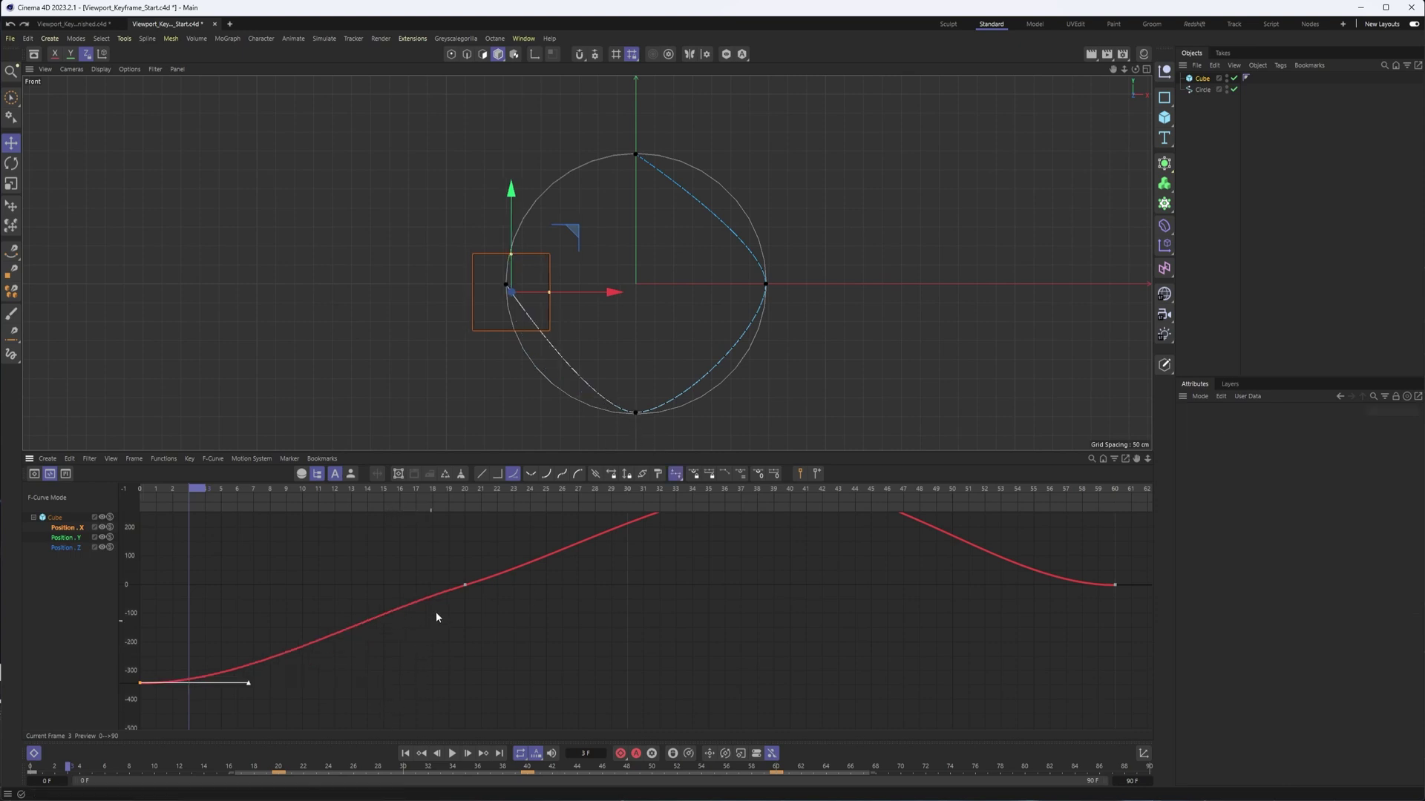
{"action": "left_click", "coordinate": [638, 416]}
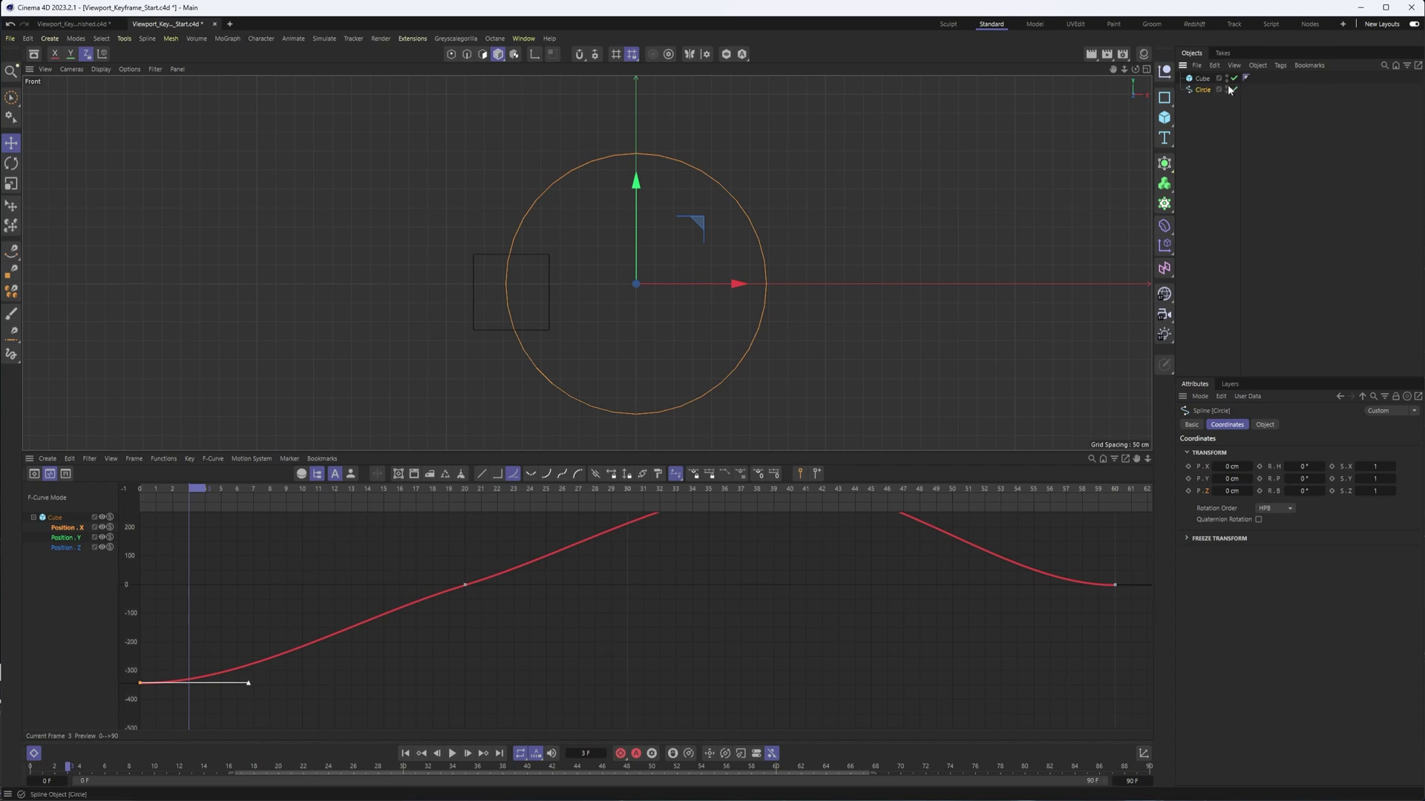
Step: Select the Cube, nudge its bottom motion-path key slightly, and switch to the four-view layout
{"action": "left_click", "coordinate": [548, 267]}
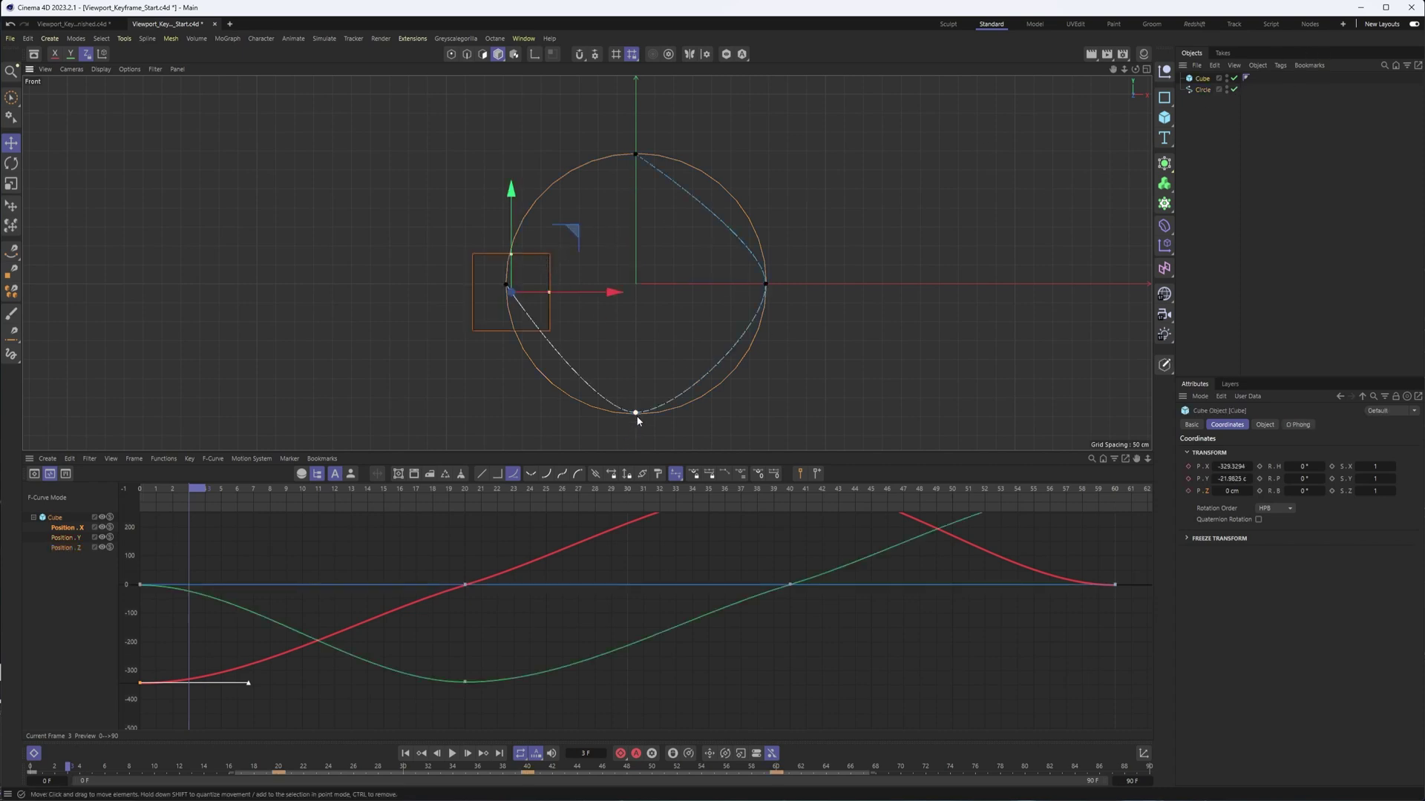
{"action": "left_click_drag", "start_coordinate": [636, 417], "coordinate": [683, 418]}
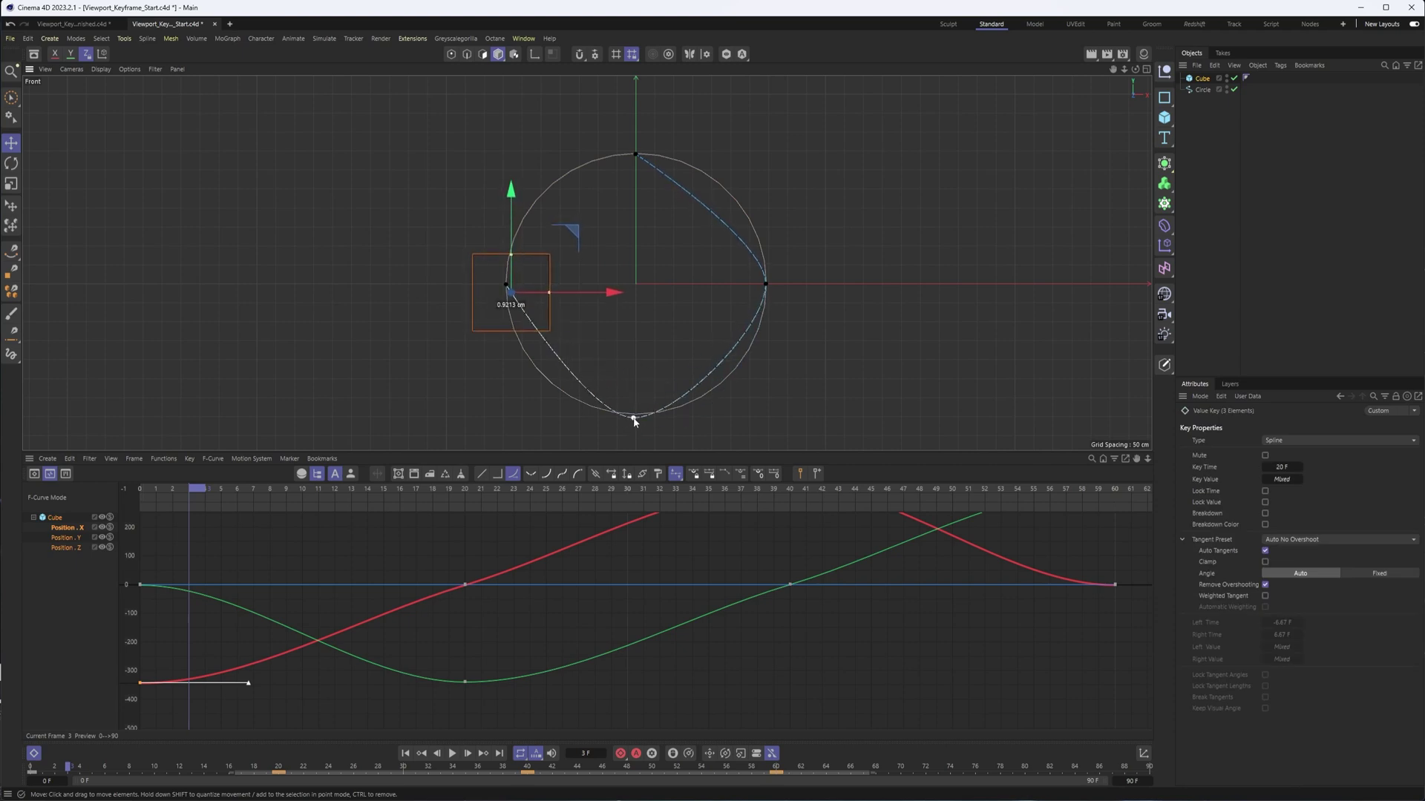
{"action": "left_click_drag", "start_coordinate": [634, 421], "coordinate": [635, 419]}
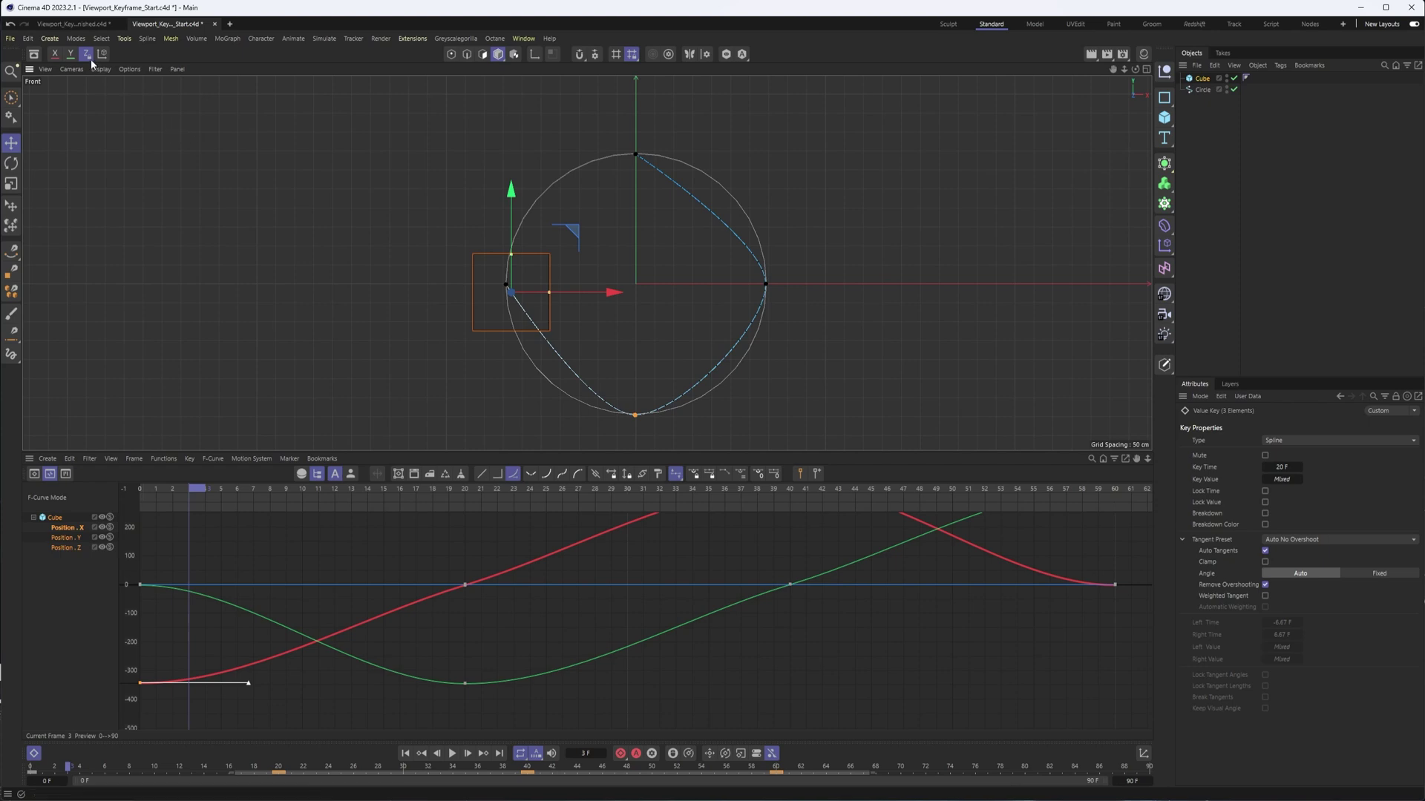
{"action": "left_click", "coordinate": [1147, 69]}
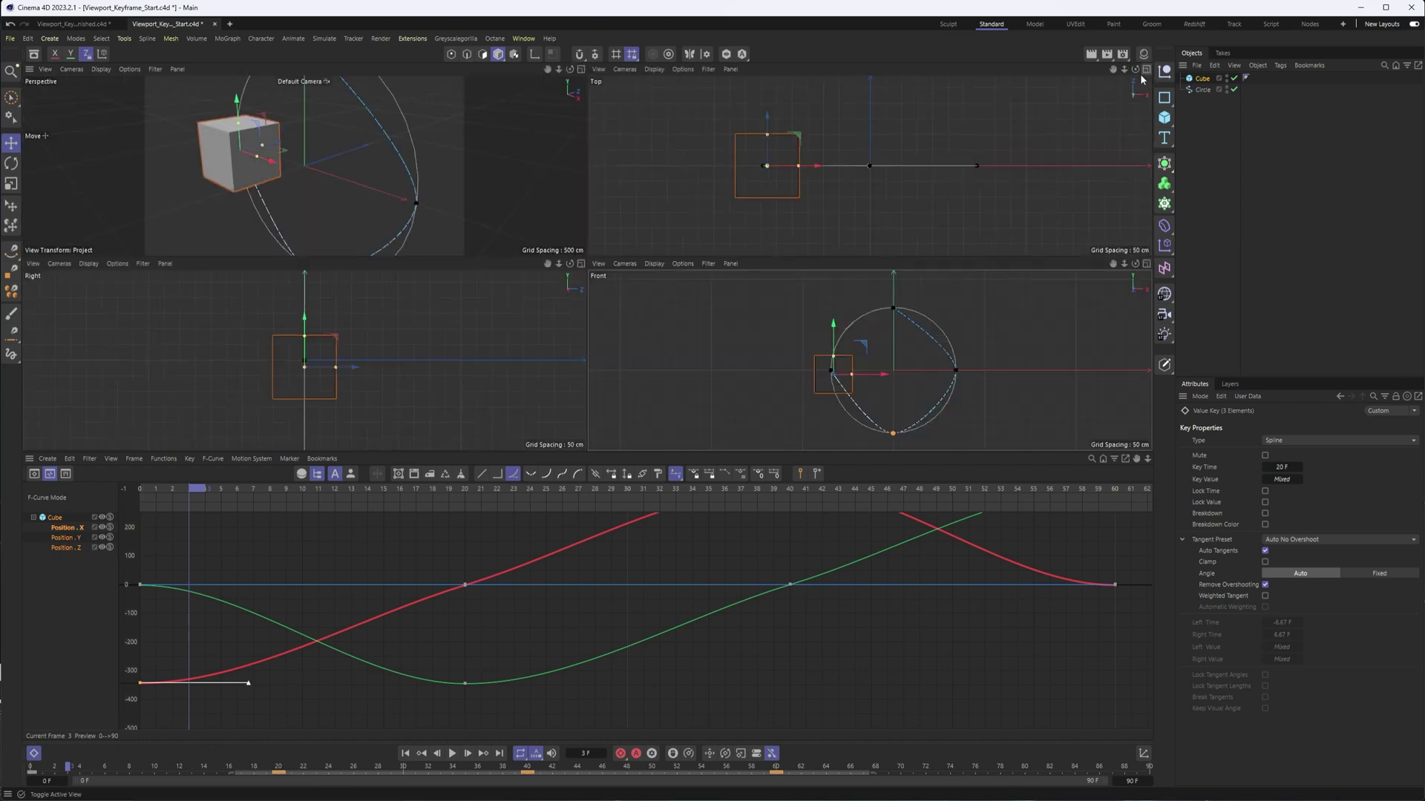
{"action": "left_click", "coordinate": [583, 68]}
{"action": "left_click_drag", "start_coordinate": [520, 262], "coordinate": [508, 245], "text": "alt"}
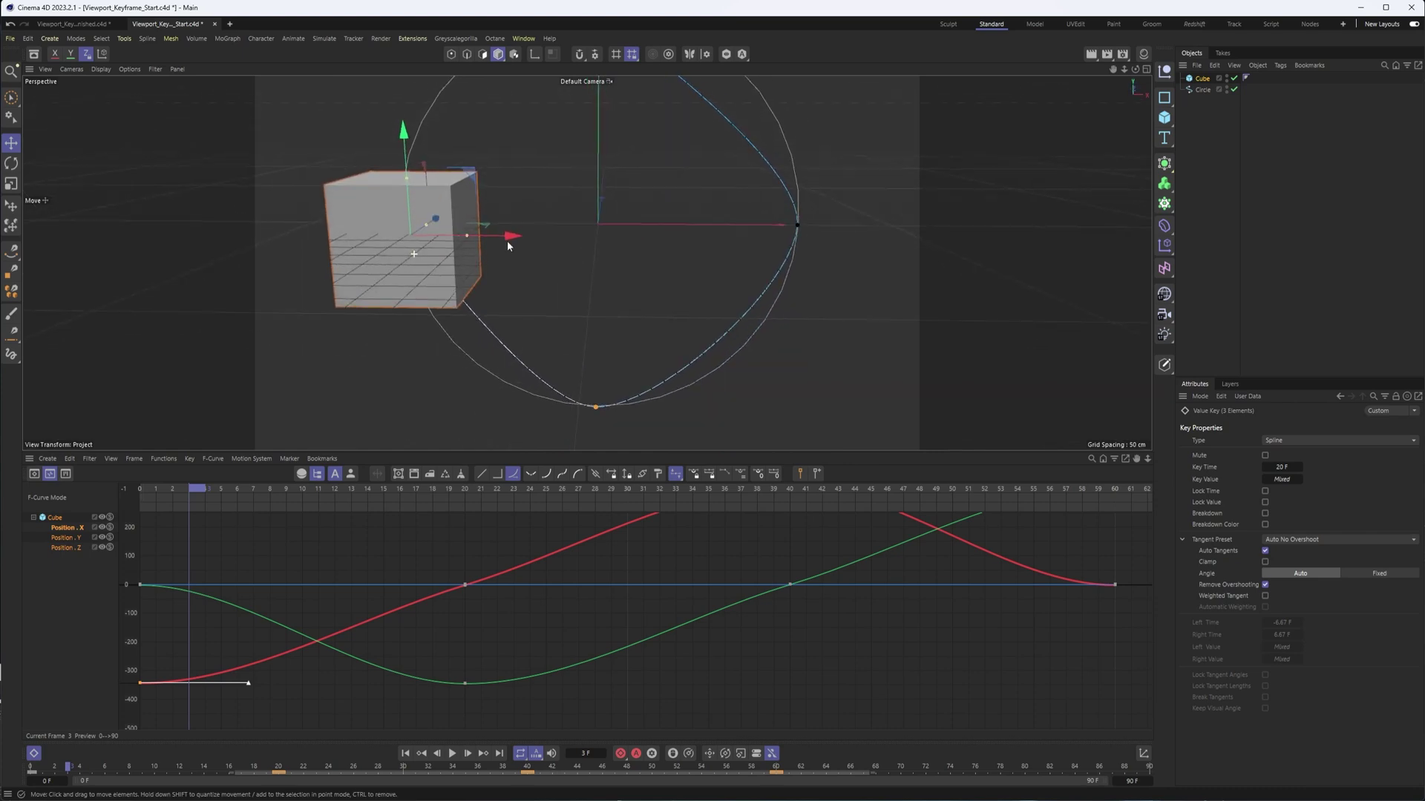
{"action": "left_click_drag", "start_coordinate": [582, 409], "coordinate": [624, 405]}
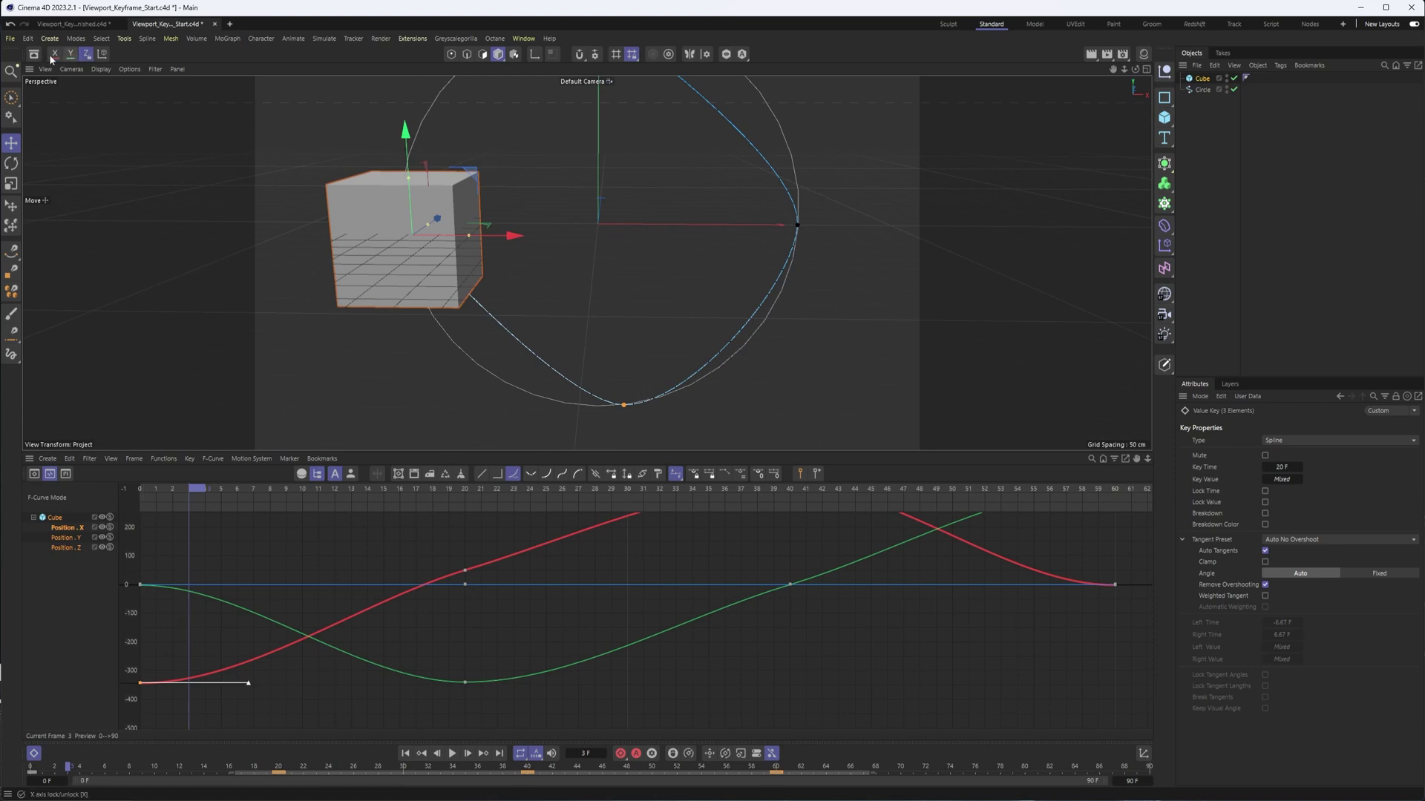
{"action": "left_click_drag", "start_coordinate": [477, 356], "coordinate": [616, 338], "text": "alt"}
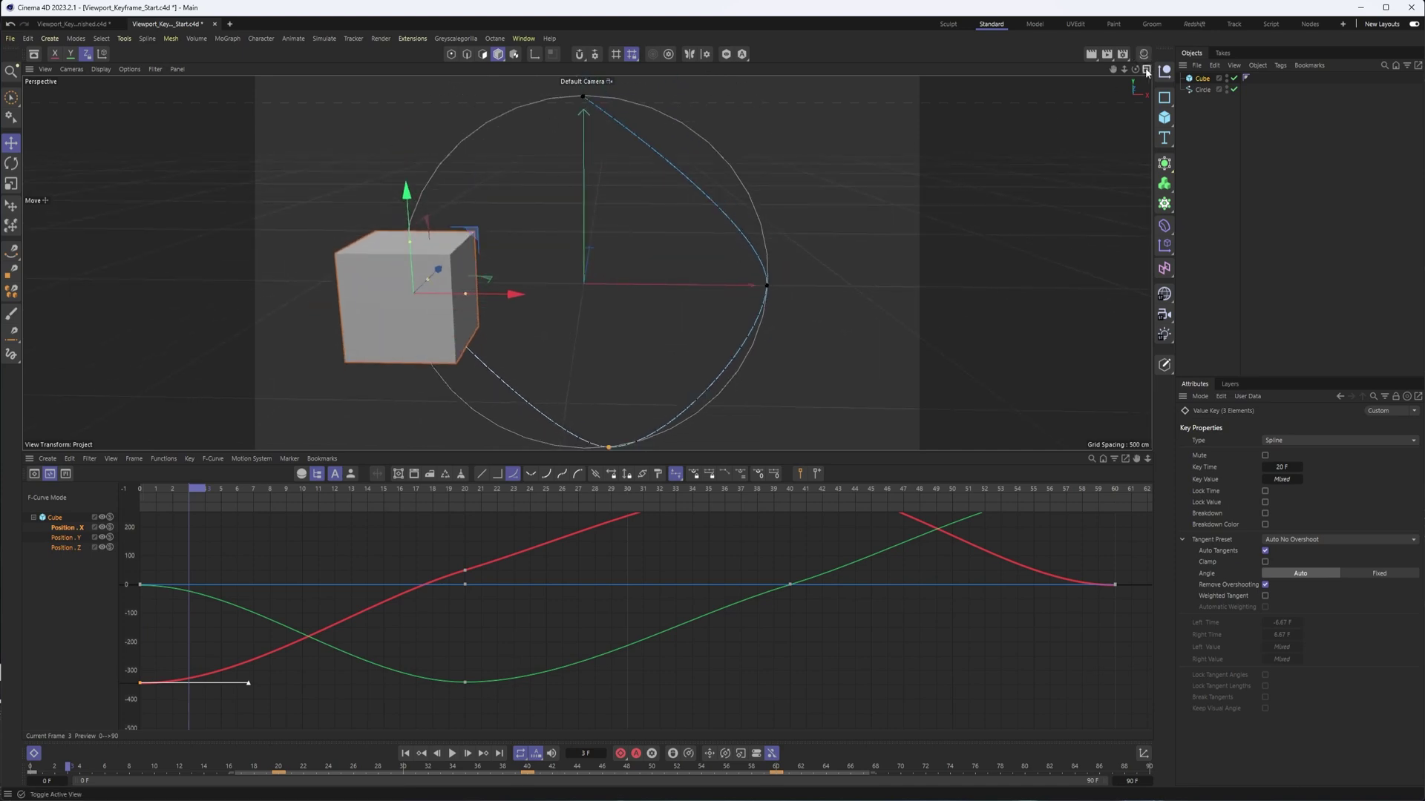
{"action": "middle_click", "coordinate": [592, 104]}
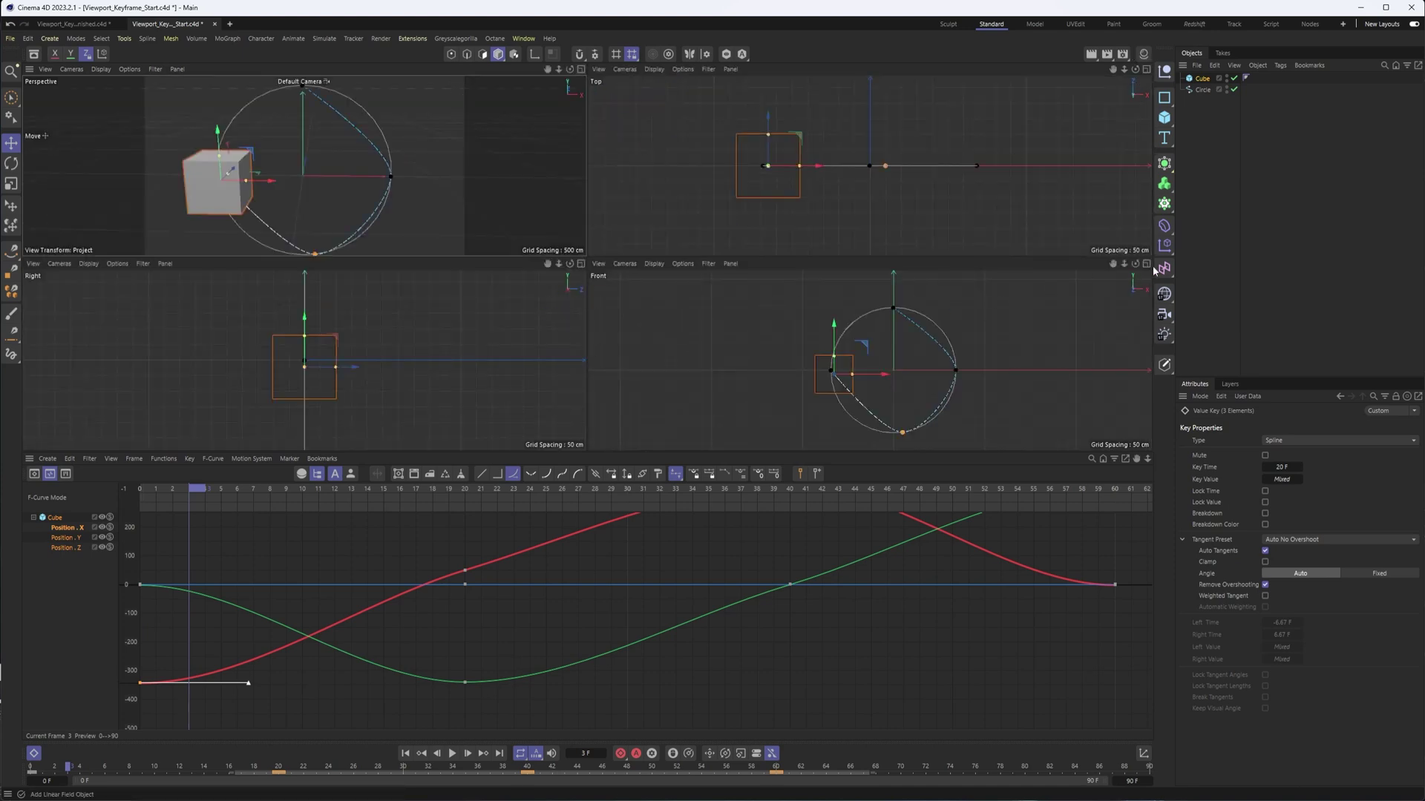
{"action": "middle_click", "coordinate": [997, 302]}
{"action": "mouse_move", "coordinate": [654, 415]}
{"action": "left_mouse_down"}
{"action": "mouse_move", "coordinate": [612, 410]}
{"action": "mouse_move", "coordinate": [658, 409]}
{"action": "mouse_move", "coordinate": [667, 427]}
{"action": "mouse_move", "coordinate": [645, 433]}
{"action": "mouse_move", "coordinate": [636, 417]}
{"action": "left_mouse_up"}
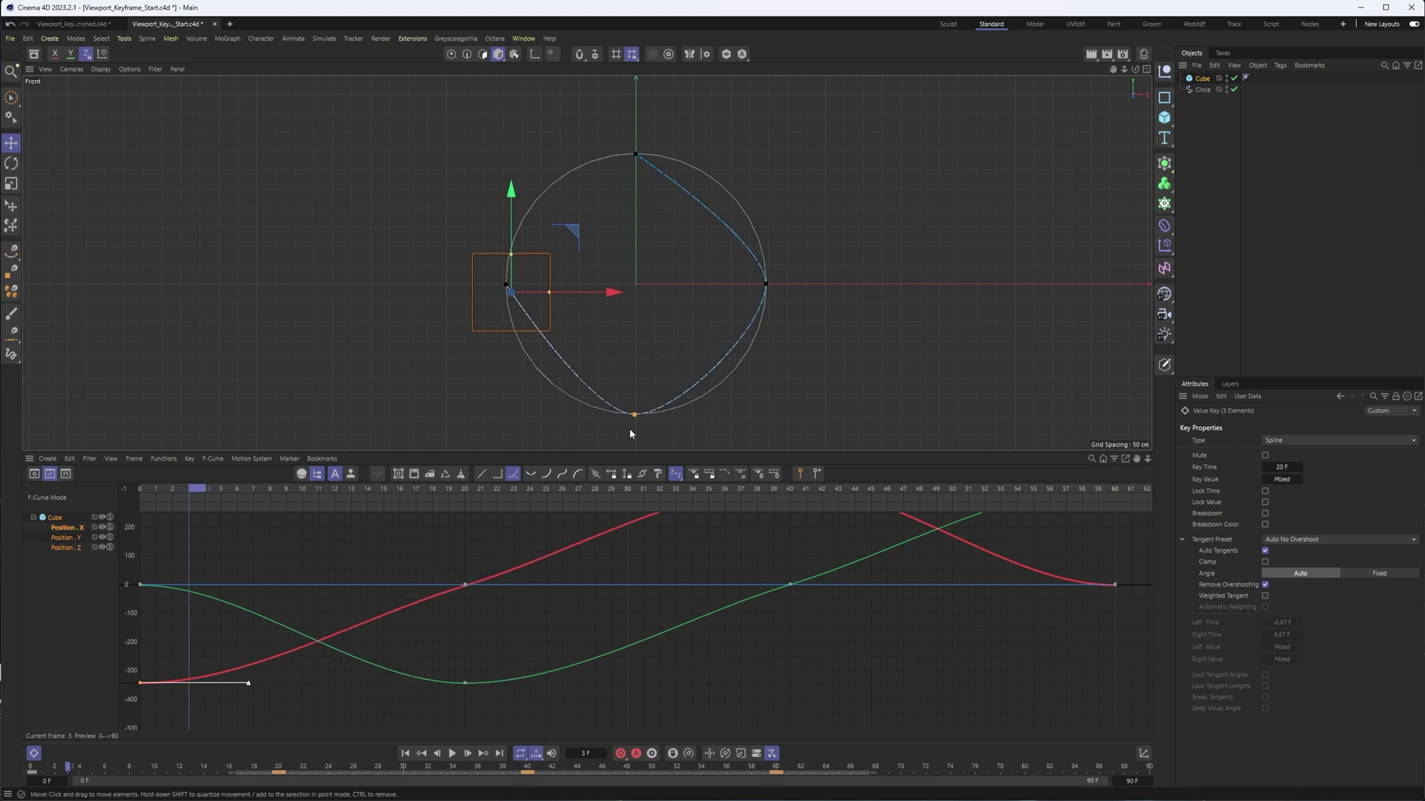
{"action": "mouse_move", "coordinate": [636, 414]}
{"action": "left_mouse_down"}
{"action": "mouse_move", "coordinate": [652, 425]}
{"action": "mouse_move", "coordinate": [638, 414]}
{"action": "left_mouse_up"}
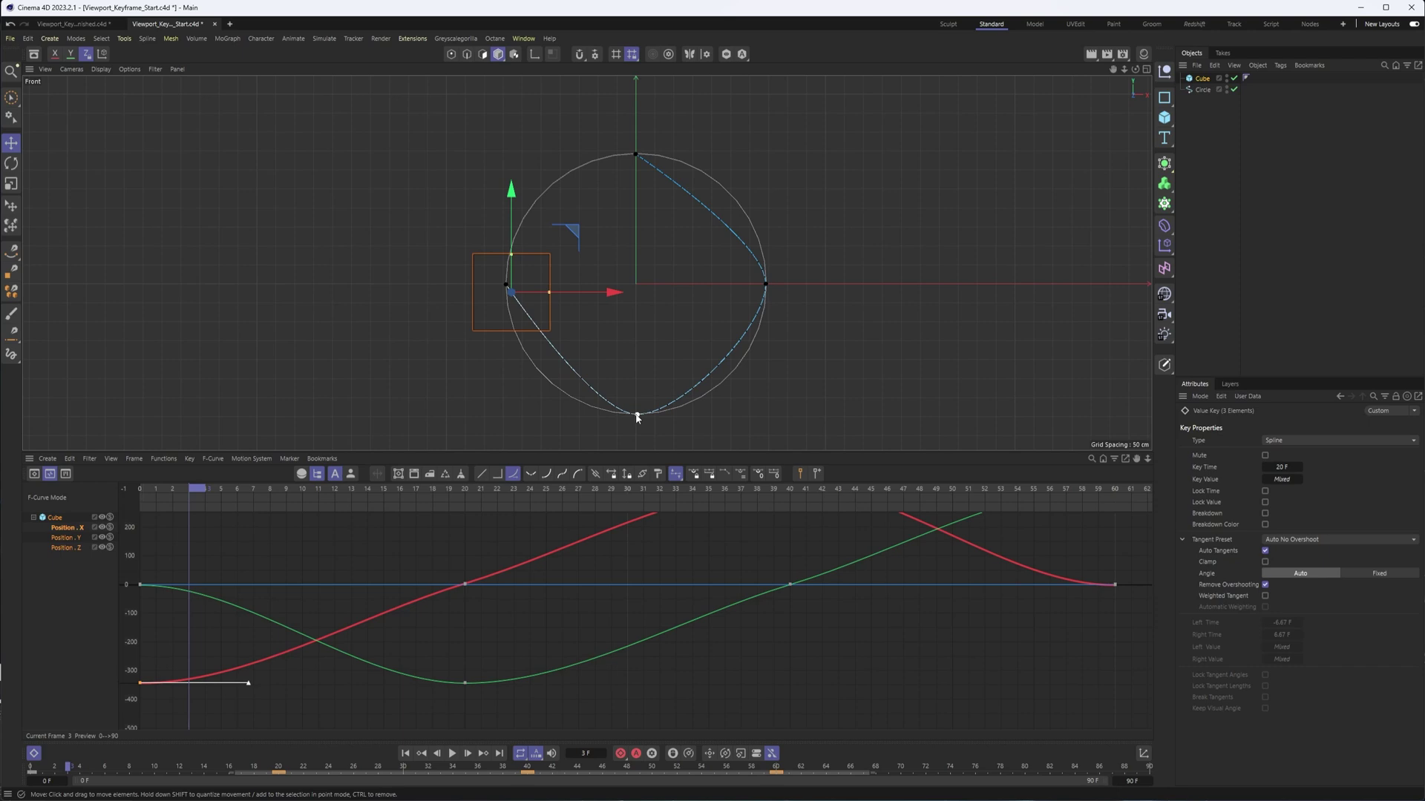
{"action": "left_click_drag", "start_coordinate": [636, 415], "coordinate": [733, 358]}
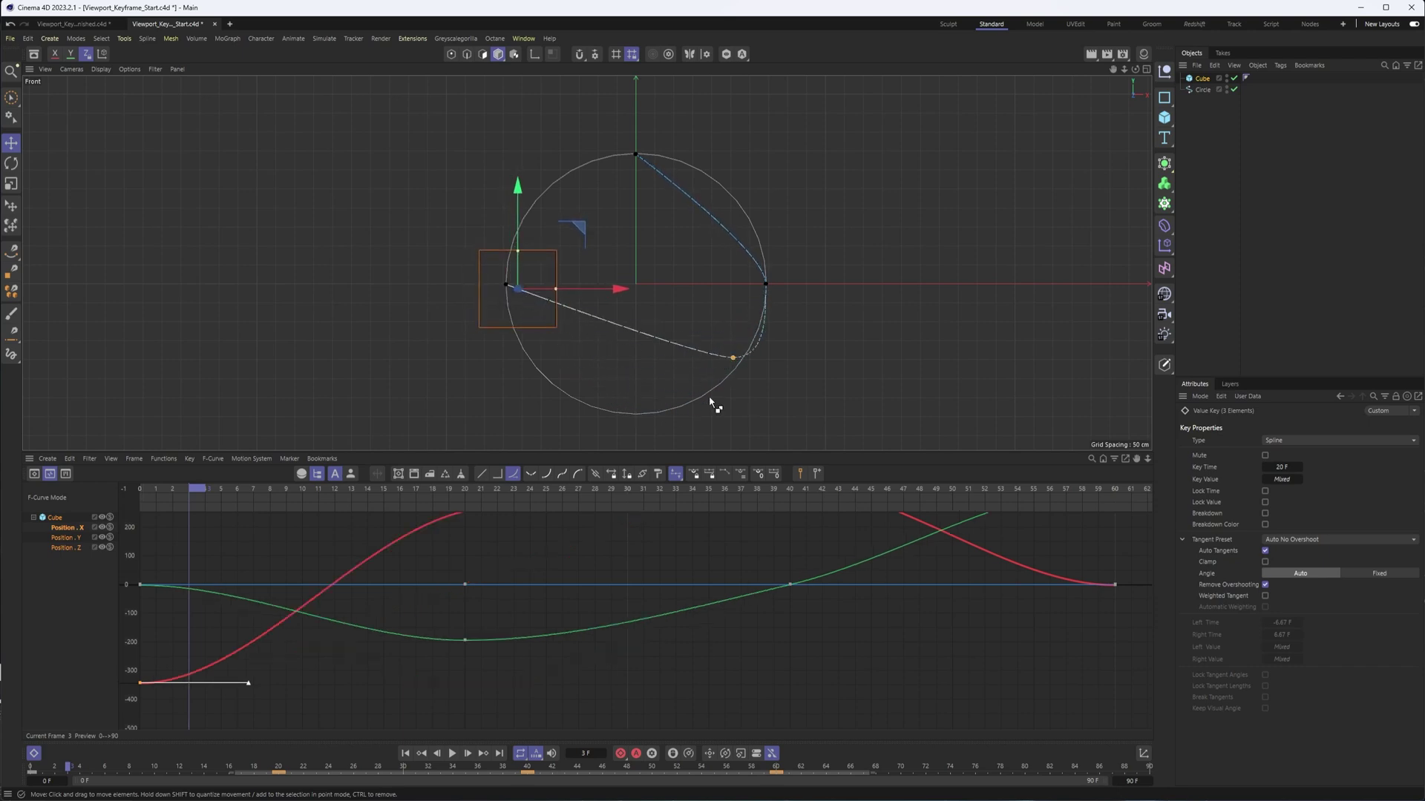
{"action": "key", "text": "ctrl+z"}
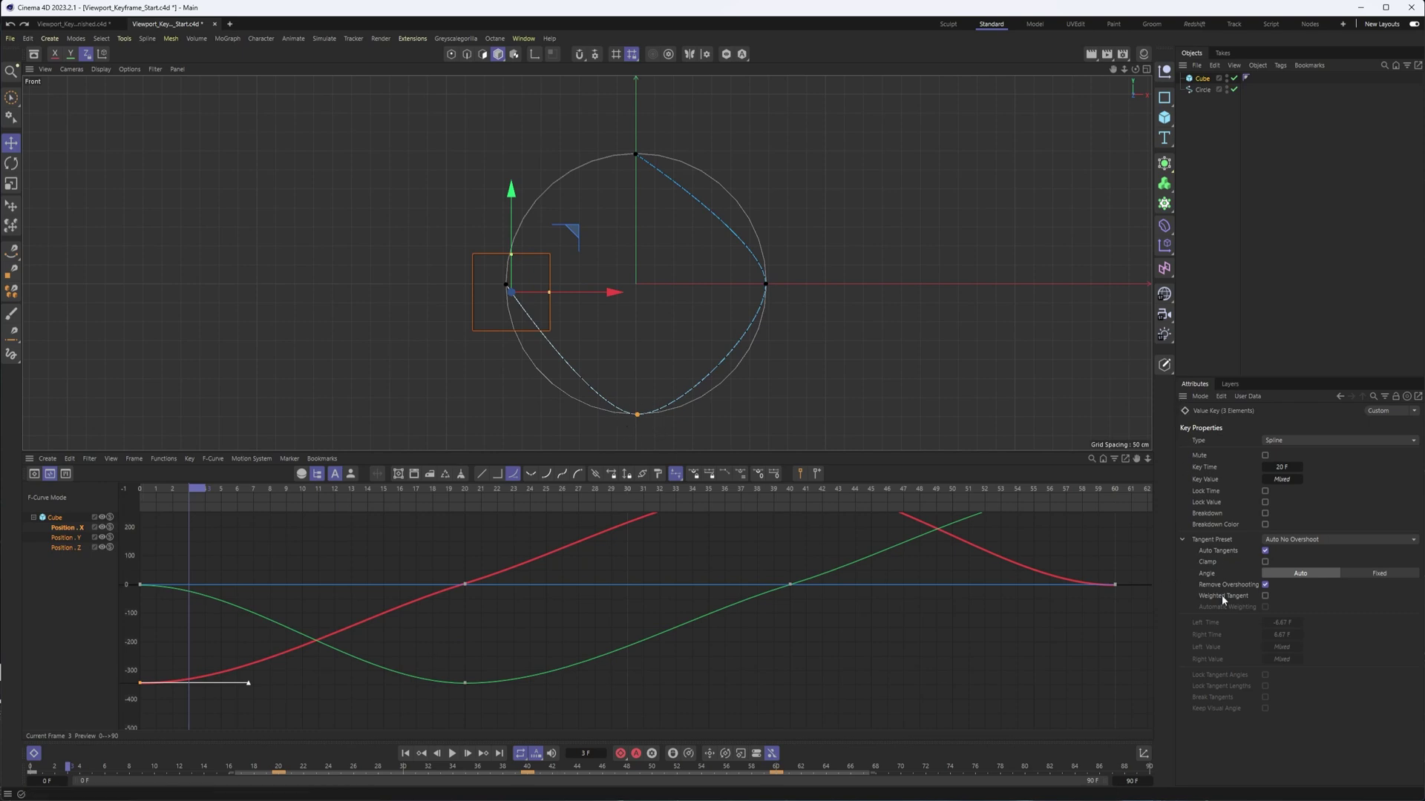
{"action": "left_click", "coordinate": [767, 285]}
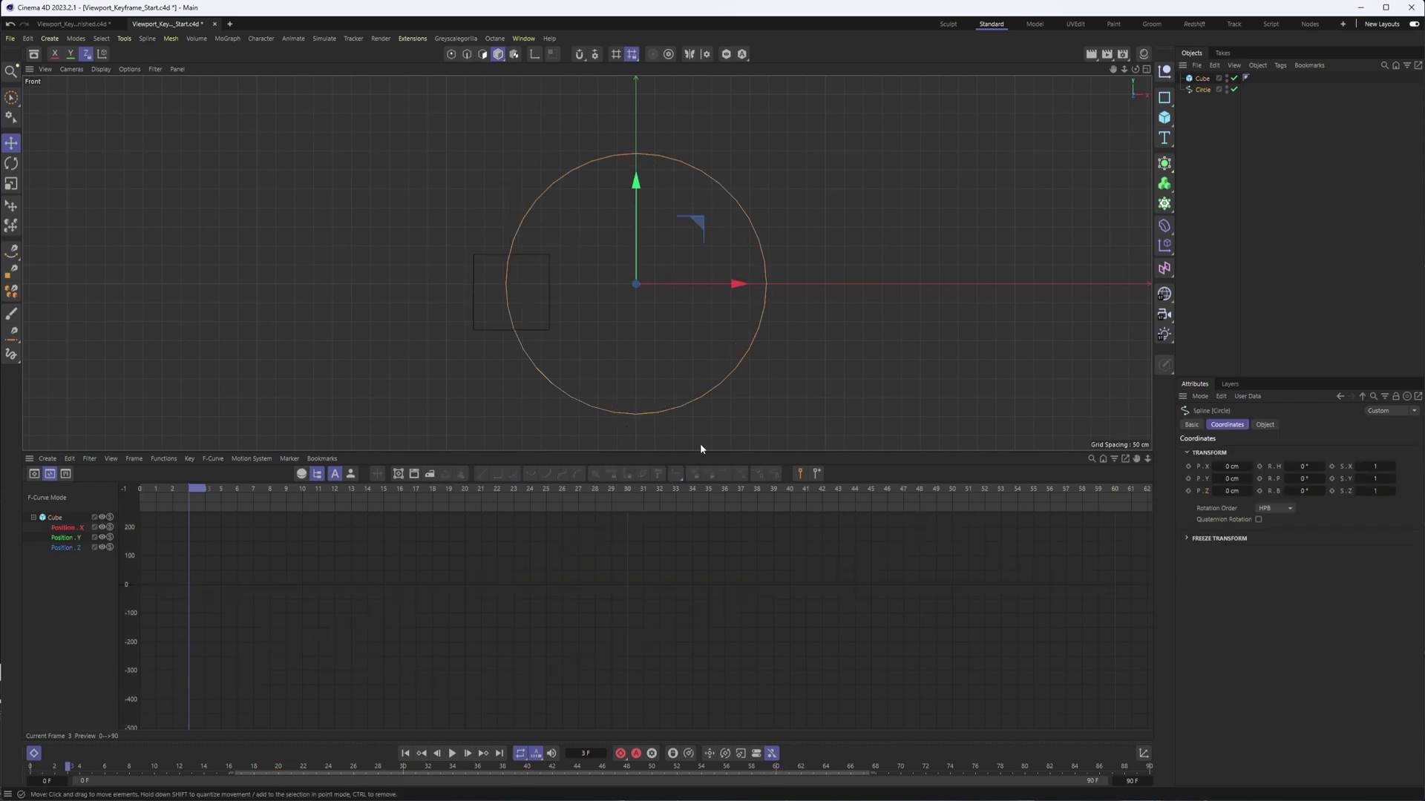
{"action": "left_click", "coordinate": [550, 290]}
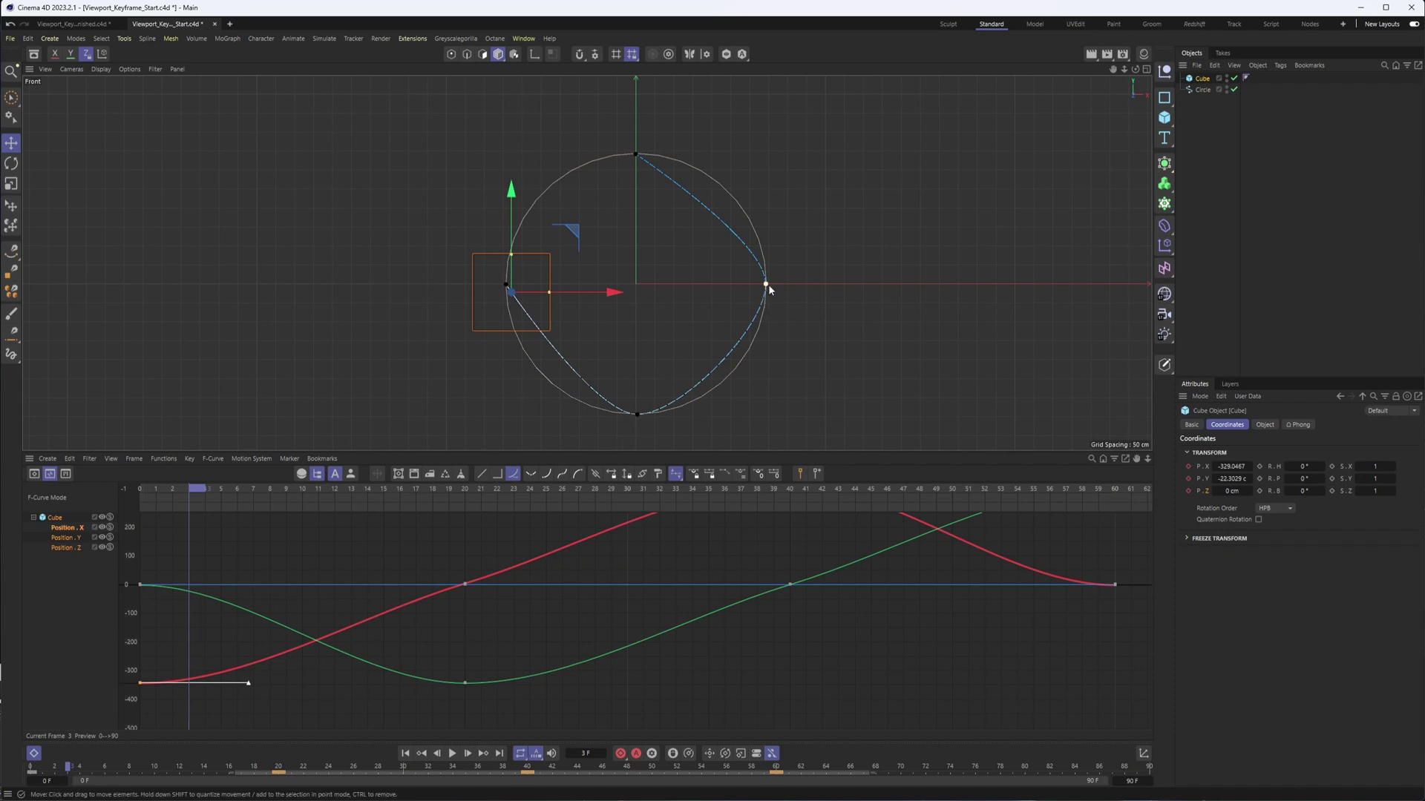
{"action": "mouse_move", "coordinate": [767, 284]}
{"action": "left_mouse_down"}
{"action": "mouse_move", "coordinate": [788, 291]}
{"action": "mouse_move", "coordinate": [801, 349]}
{"action": "mouse_move", "coordinate": [766, 284]}
{"action": "left_mouse_up"}
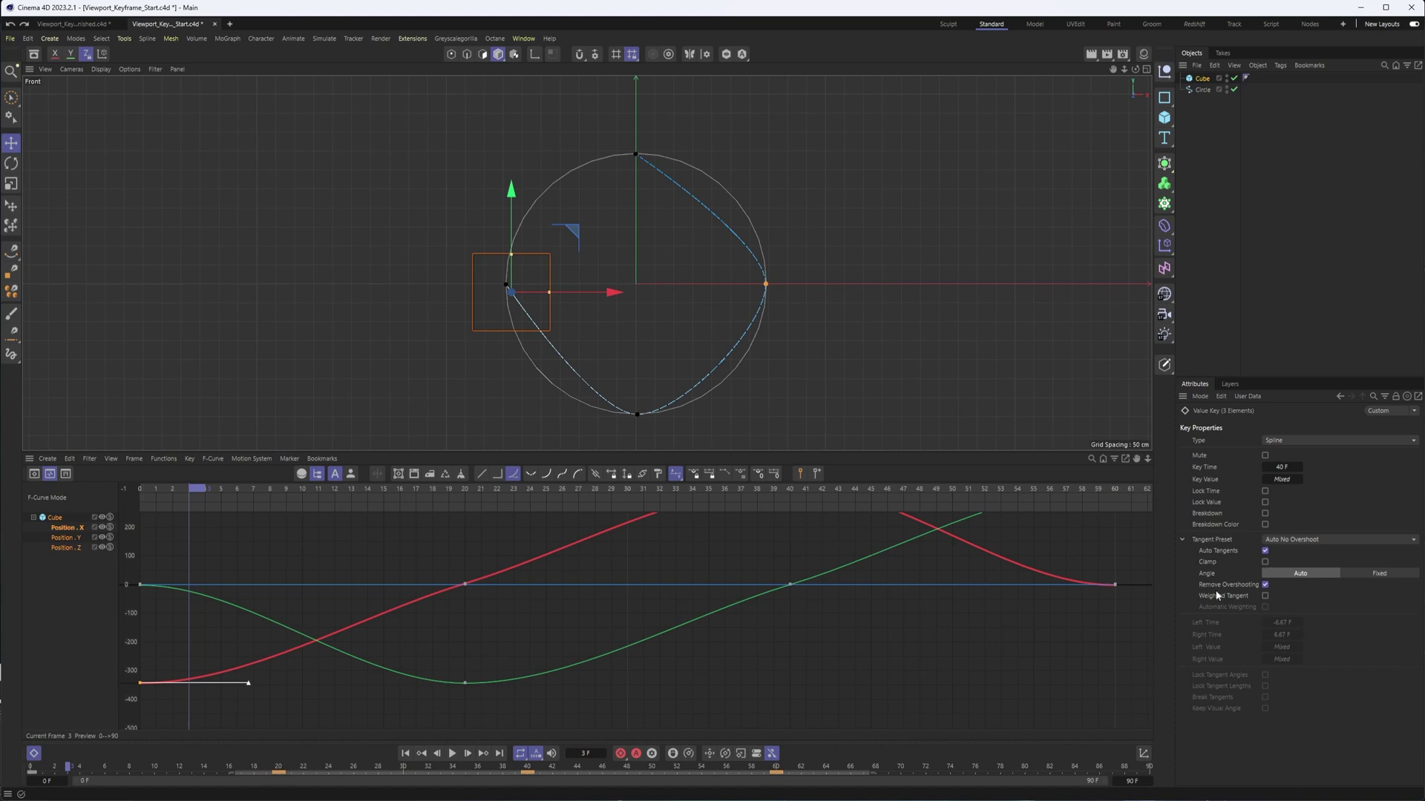
Step: Turn off Auto Tangents on the right key and stretch its tangents vertically downward
{"action": "left_click", "coordinate": [1183, 541]}
{"action": "left_click", "coordinate": [1181, 538]}
{"action": "left_click", "coordinate": [1265, 552]}
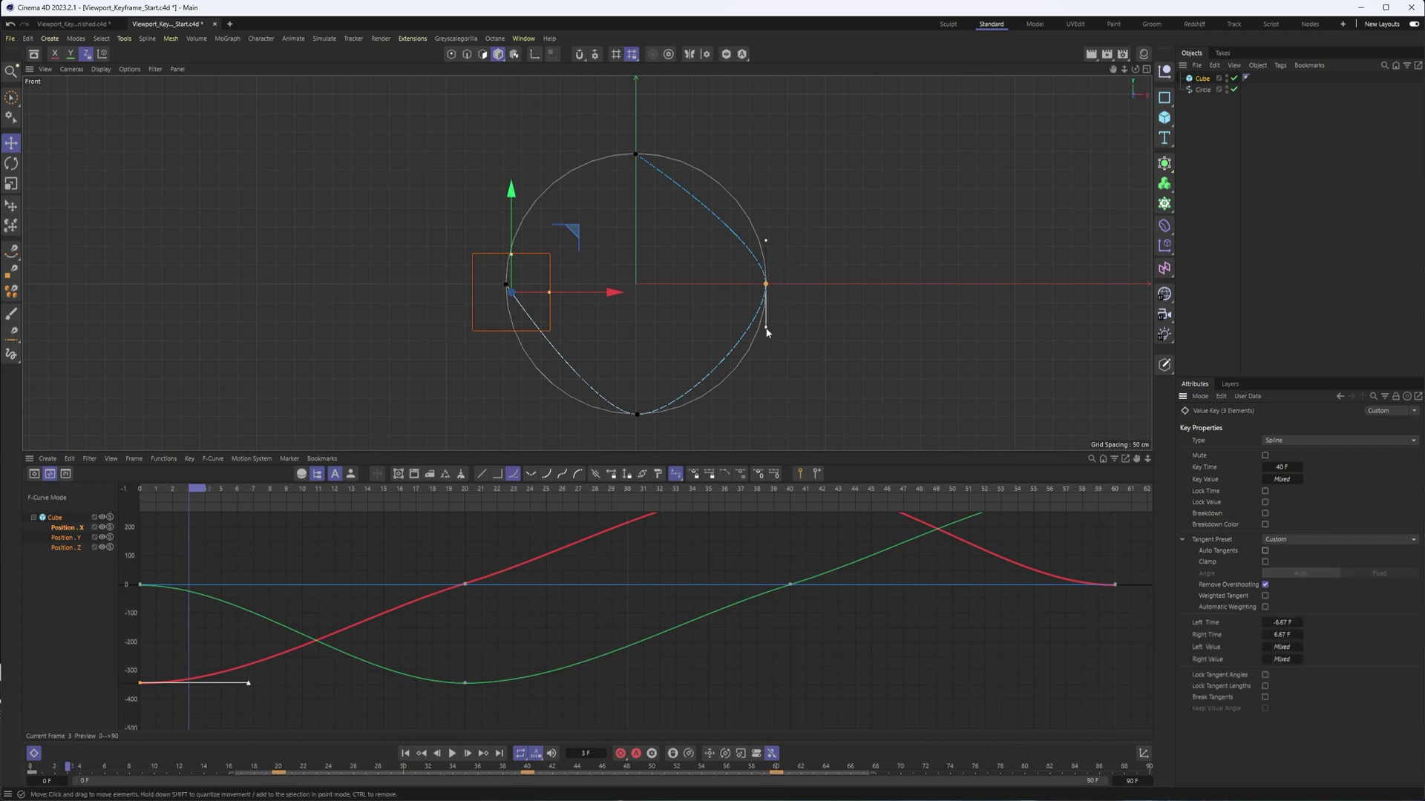
{"action": "left_click_drag", "start_coordinate": [767, 334], "coordinate": [767, 363]}
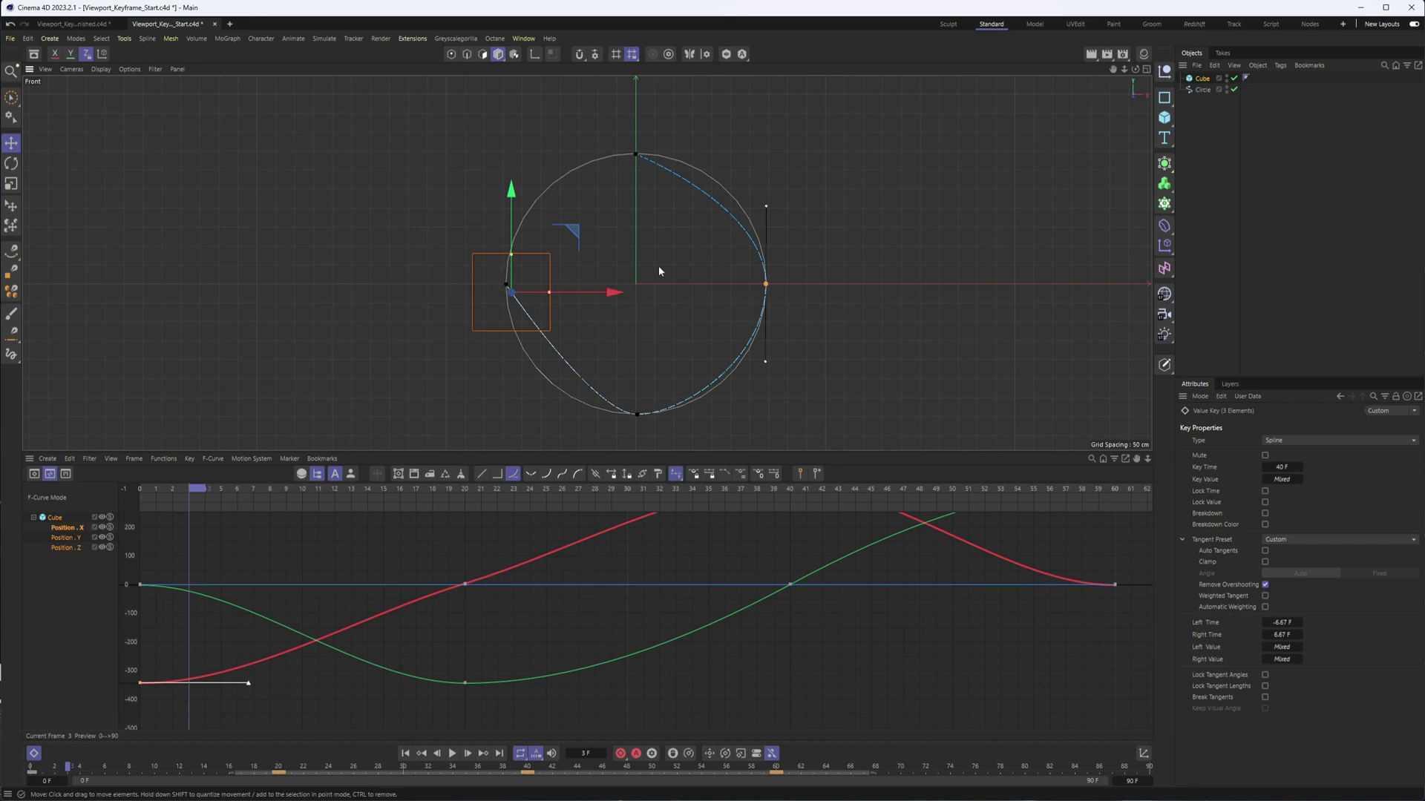
{"action": "key", "text": "h"}
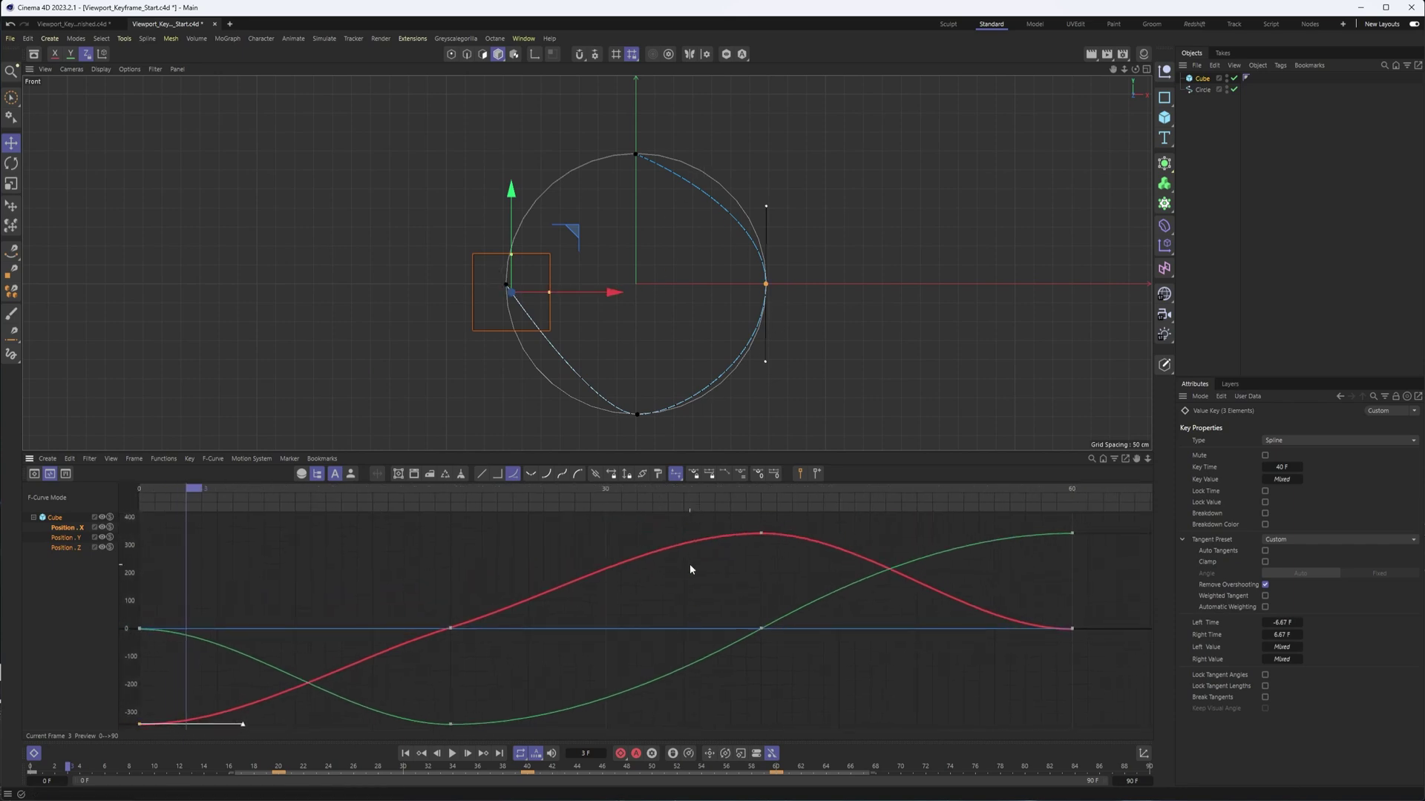
{"action": "left_click_drag", "start_coordinate": [767, 362], "coordinate": [767, 373]}
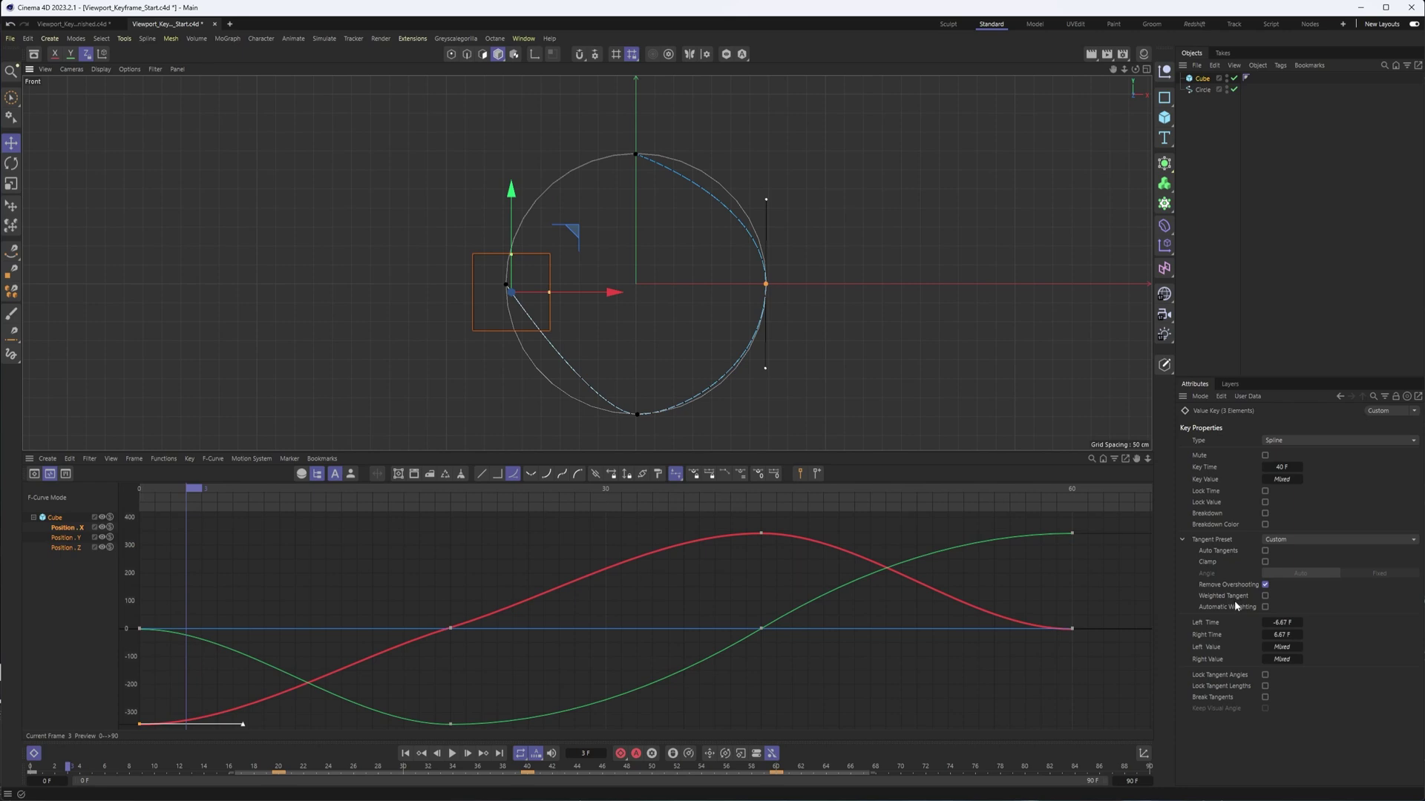
Step: Toggle Lock Tangent Angles, Lock Tangent Lengths and Break Tangents back off, undoing a trial handle drag
{"action": "left_click", "coordinate": [1264, 676]}
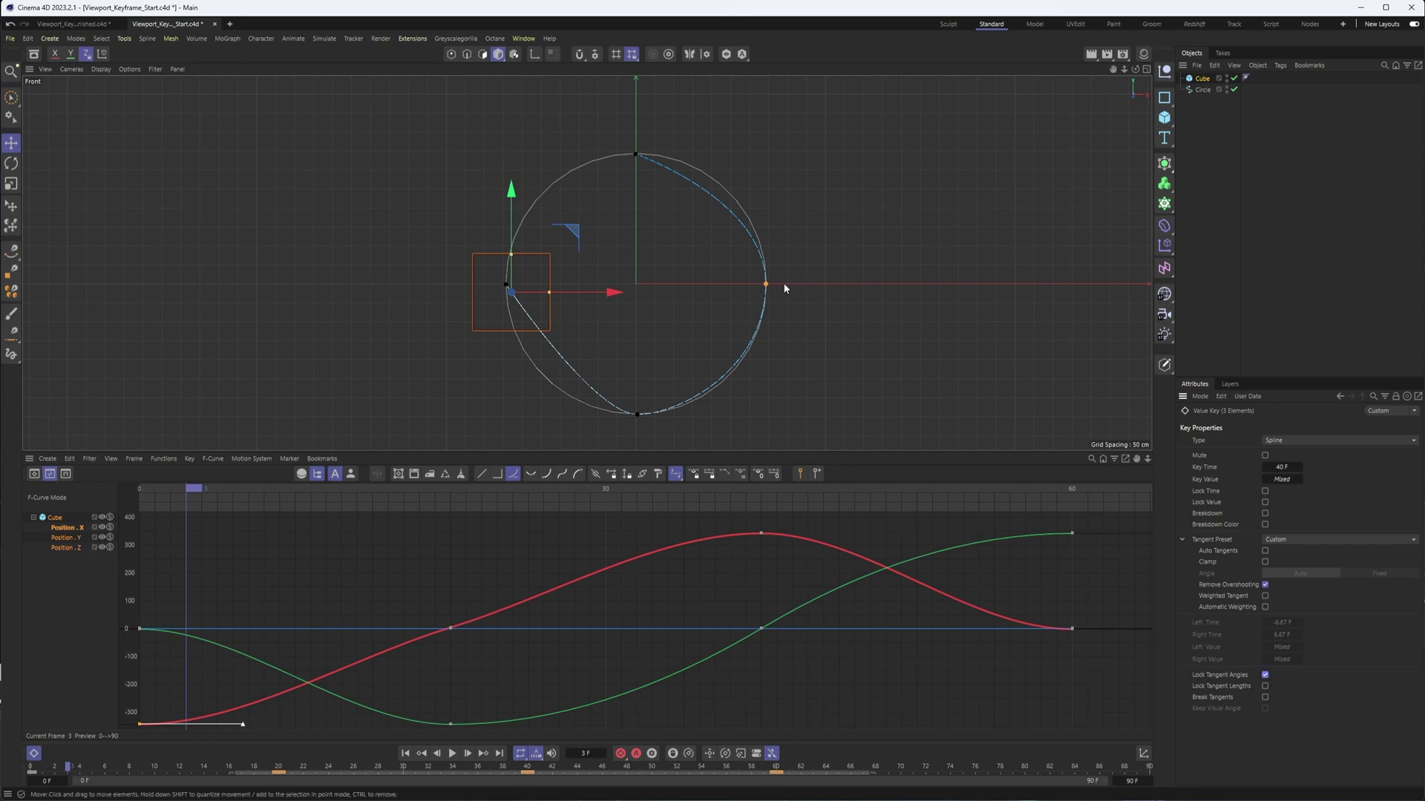
{"action": "left_click", "coordinate": [1265, 675]}
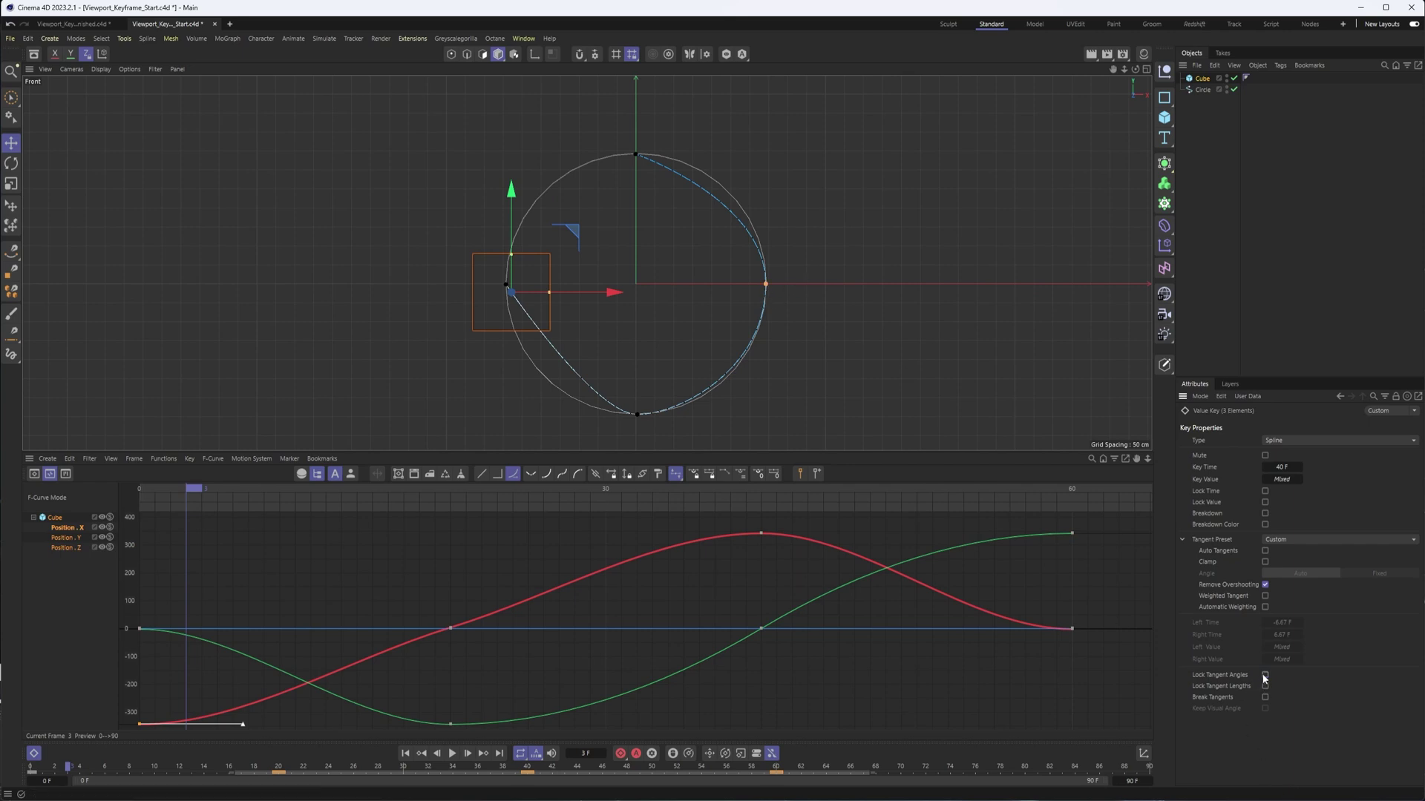
{"action": "left_click", "coordinate": [1265, 687]}
{"action": "left_click", "coordinate": [1264, 686]}
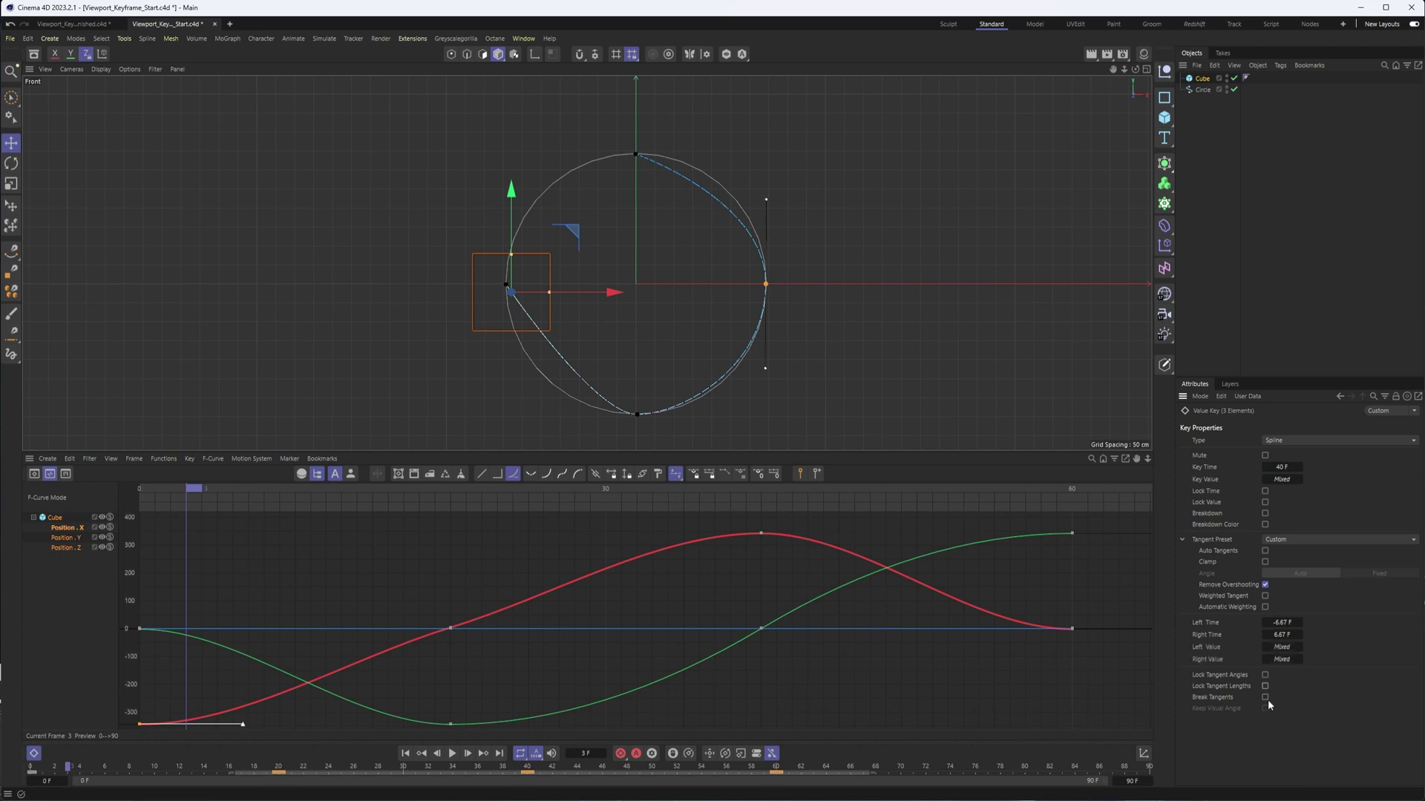
{"action": "left_click", "coordinate": [1265, 698]}
{"action": "left_click", "coordinate": [1264, 698]}
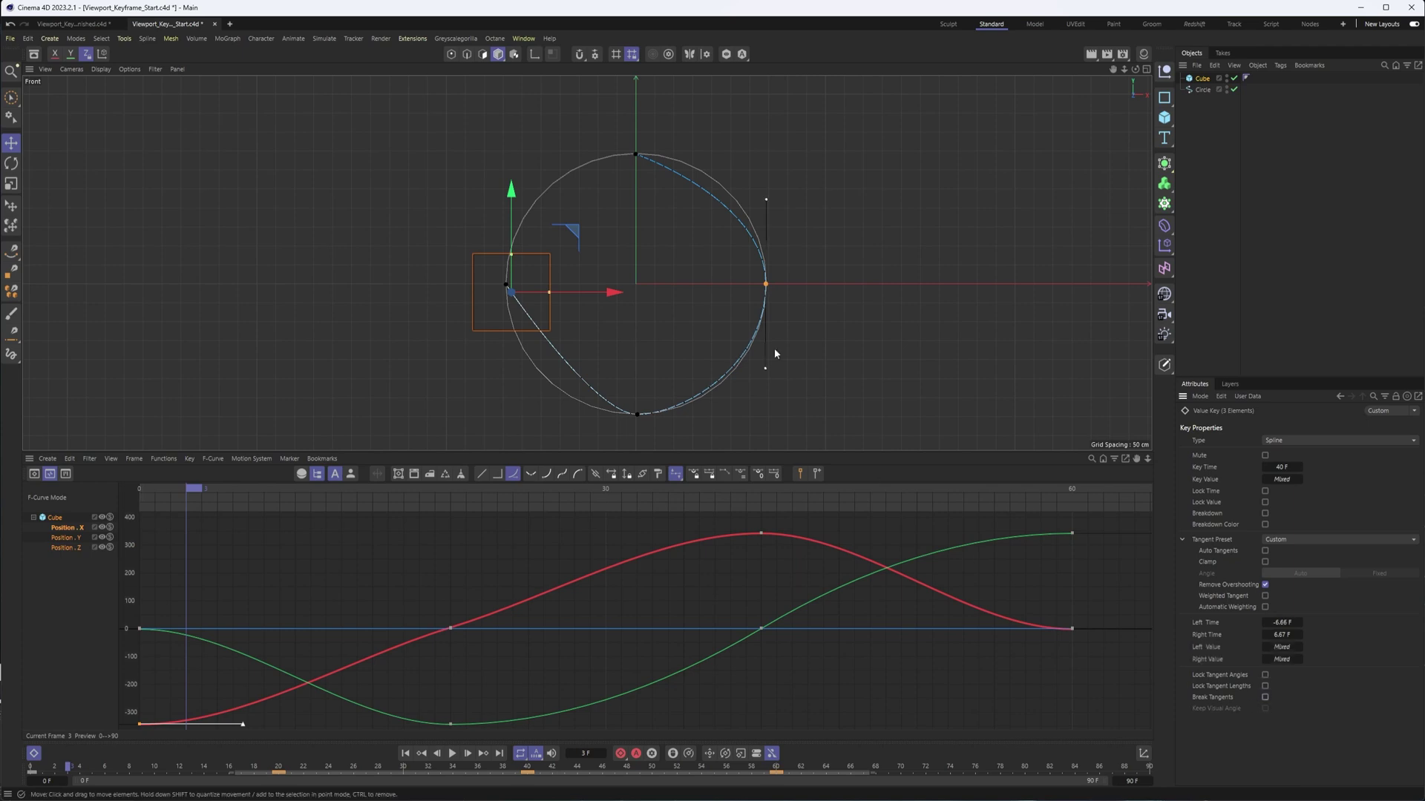
{"action": "left_click_drag", "start_coordinate": [763, 373], "coordinate": [644, 208], "text": "shift"}
{"action": "key", "text": "ctrl+z"}
{"action": "middle_click_drag", "start_coordinate": [770, 348], "coordinate": [773, 362], "text": "alt"}
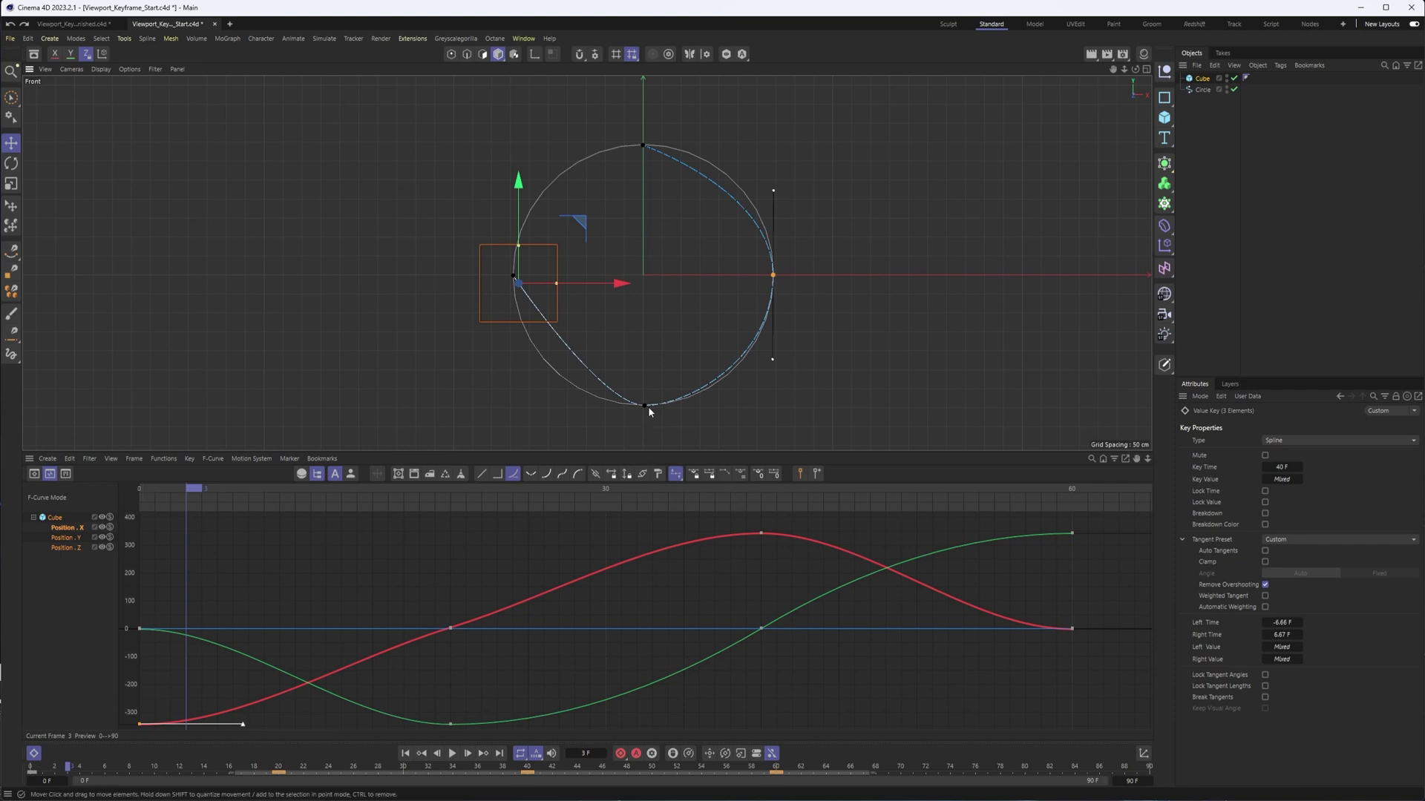
Step: Select the top path key, undo its stray move, uncheck Auto Tangents, and steepen the Position.X curve start
{"action": "left_click", "coordinate": [643, 147]}
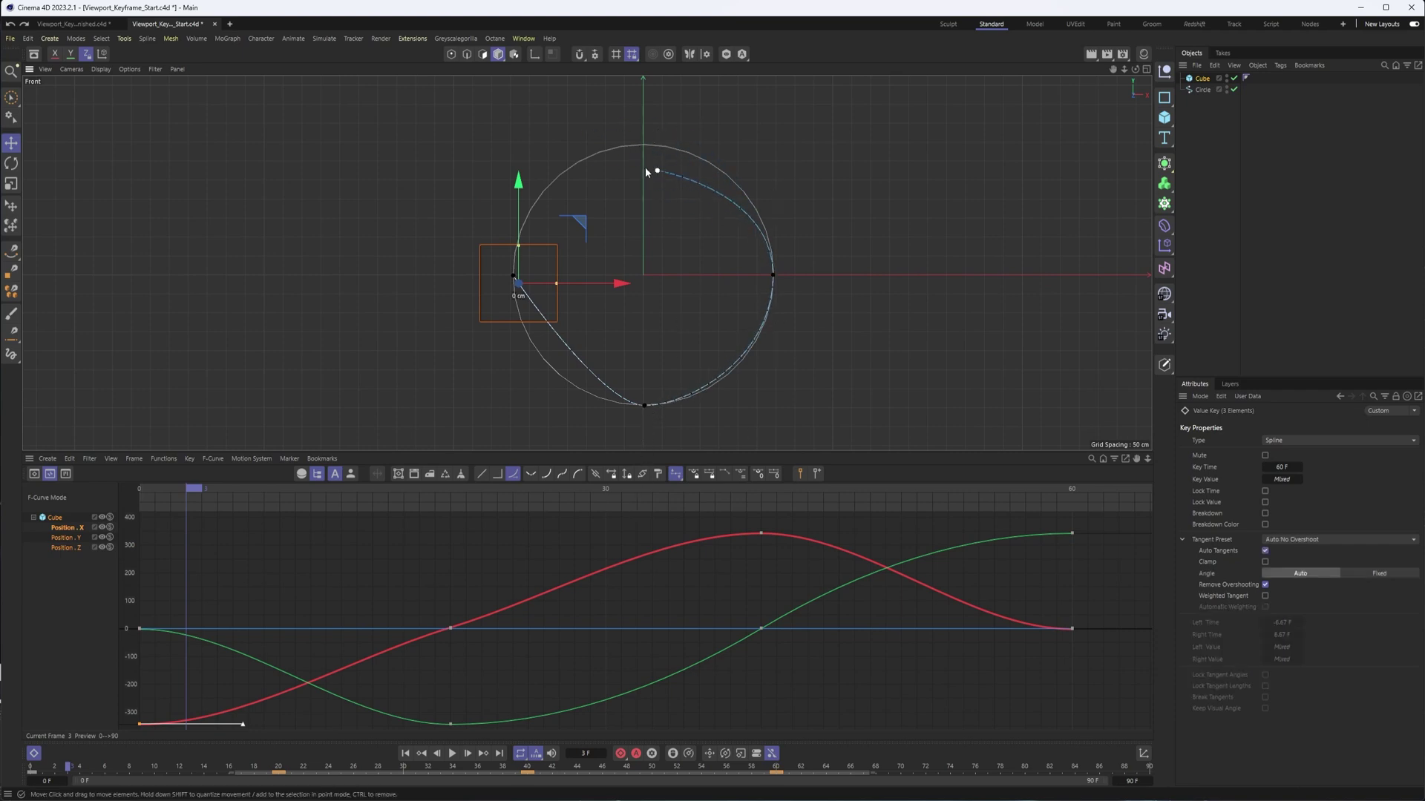
{"action": "left_click_drag", "start_coordinate": [651, 166], "coordinate": [649, 186]}
{"action": "key", "text": "ctrl+z"}
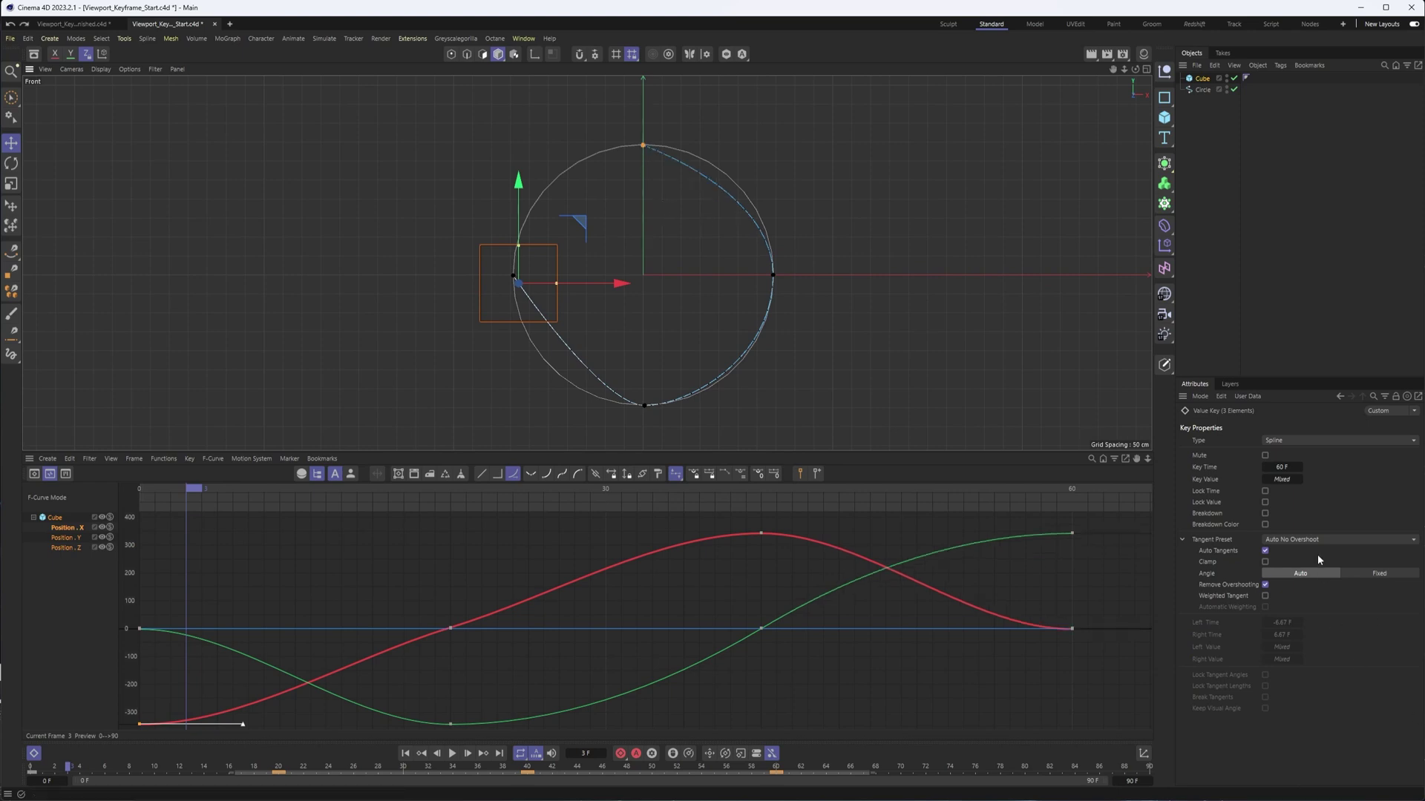
{"action": "left_click", "coordinate": [1266, 551]}
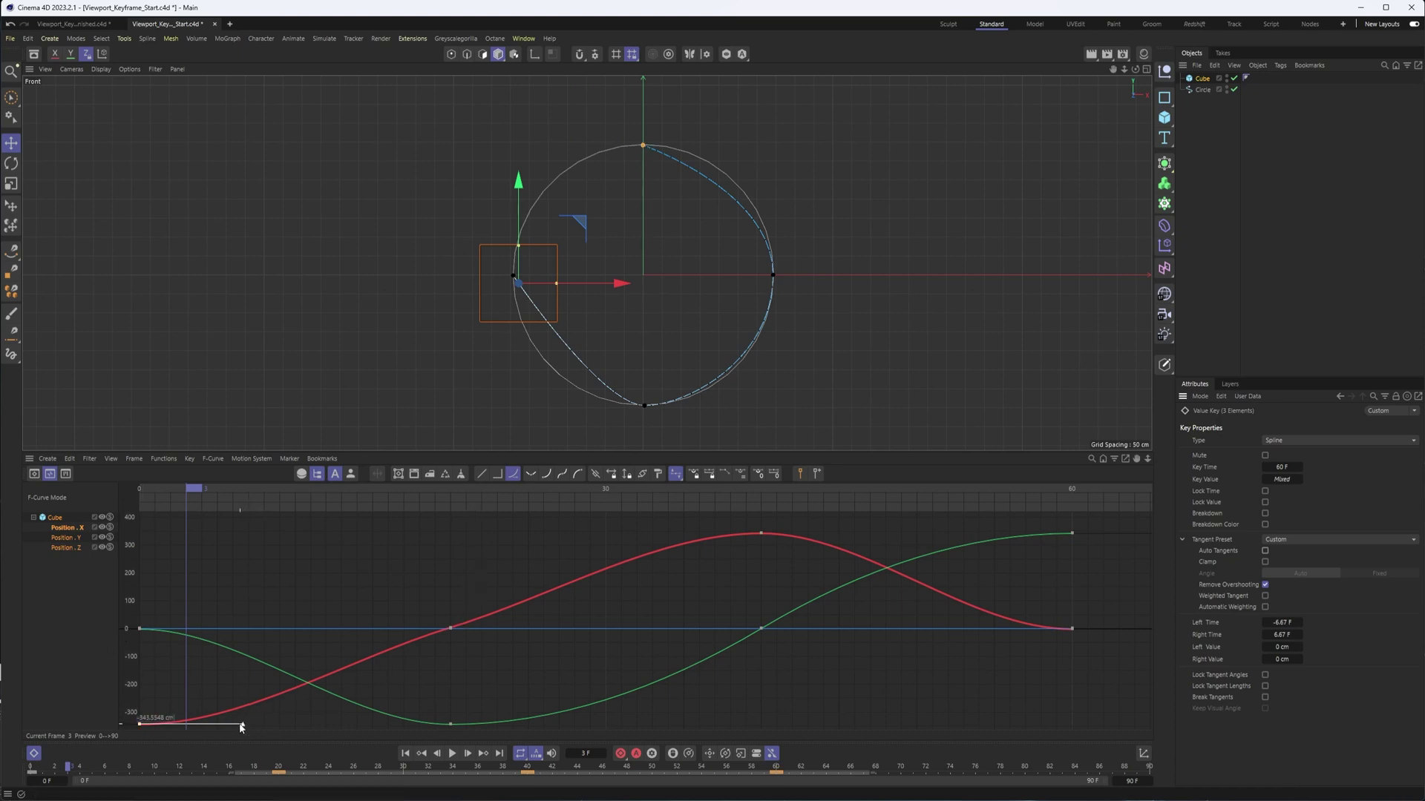
{"action": "left_click_drag", "start_coordinate": [242, 725], "coordinate": [225, 707]}
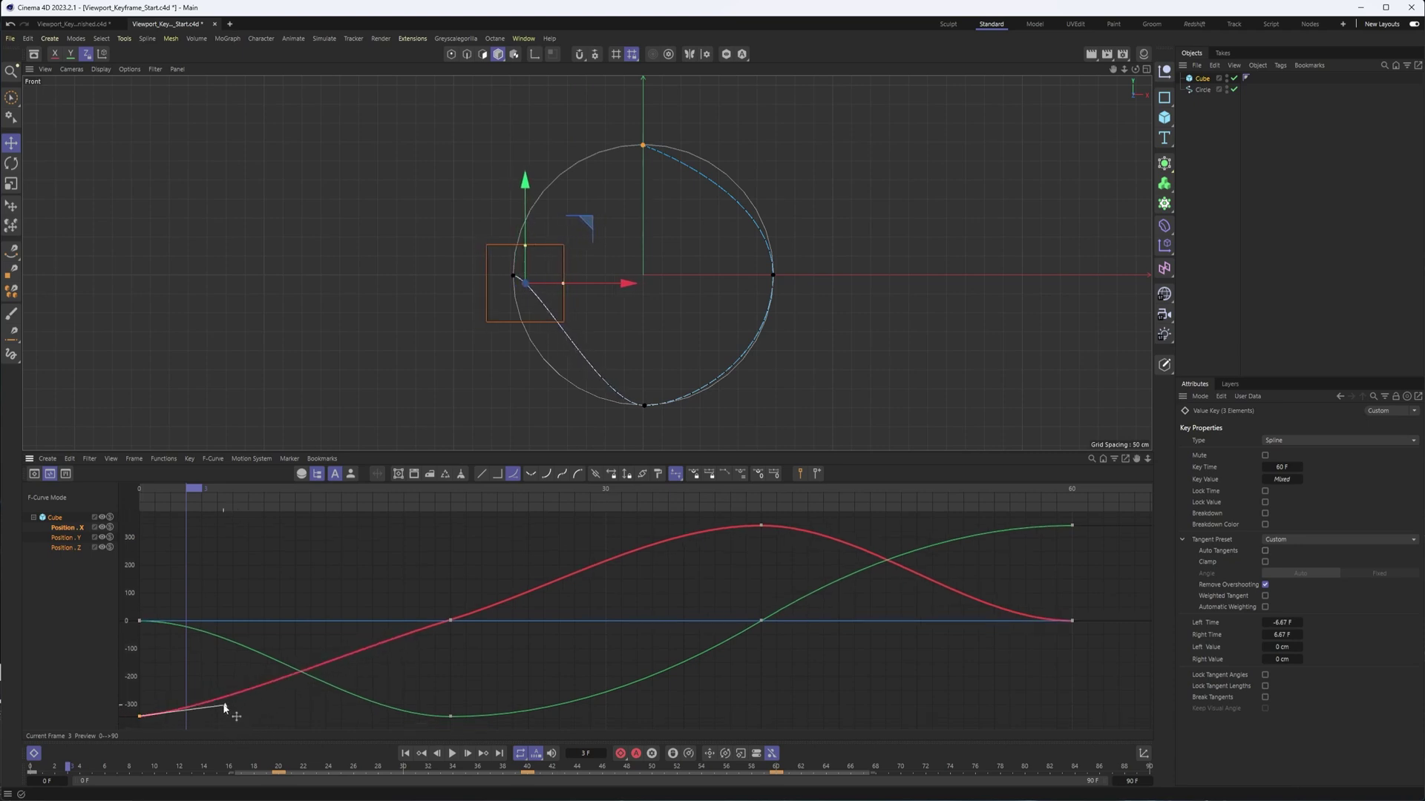
Step: Bend the end of the Position.X curve and reshape the top key's left and right tangents
{"action": "left_click", "coordinate": [1072, 622]}
{"action": "mouse_move", "coordinate": [973, 622]}
{"action": "left_mouse_down"}
{"action": "mouse_move", "coordinate": [981, 605]}
{"action": "mouse_move", "coordinate": [977, 617]}
{"action": "left_mouse_up"}
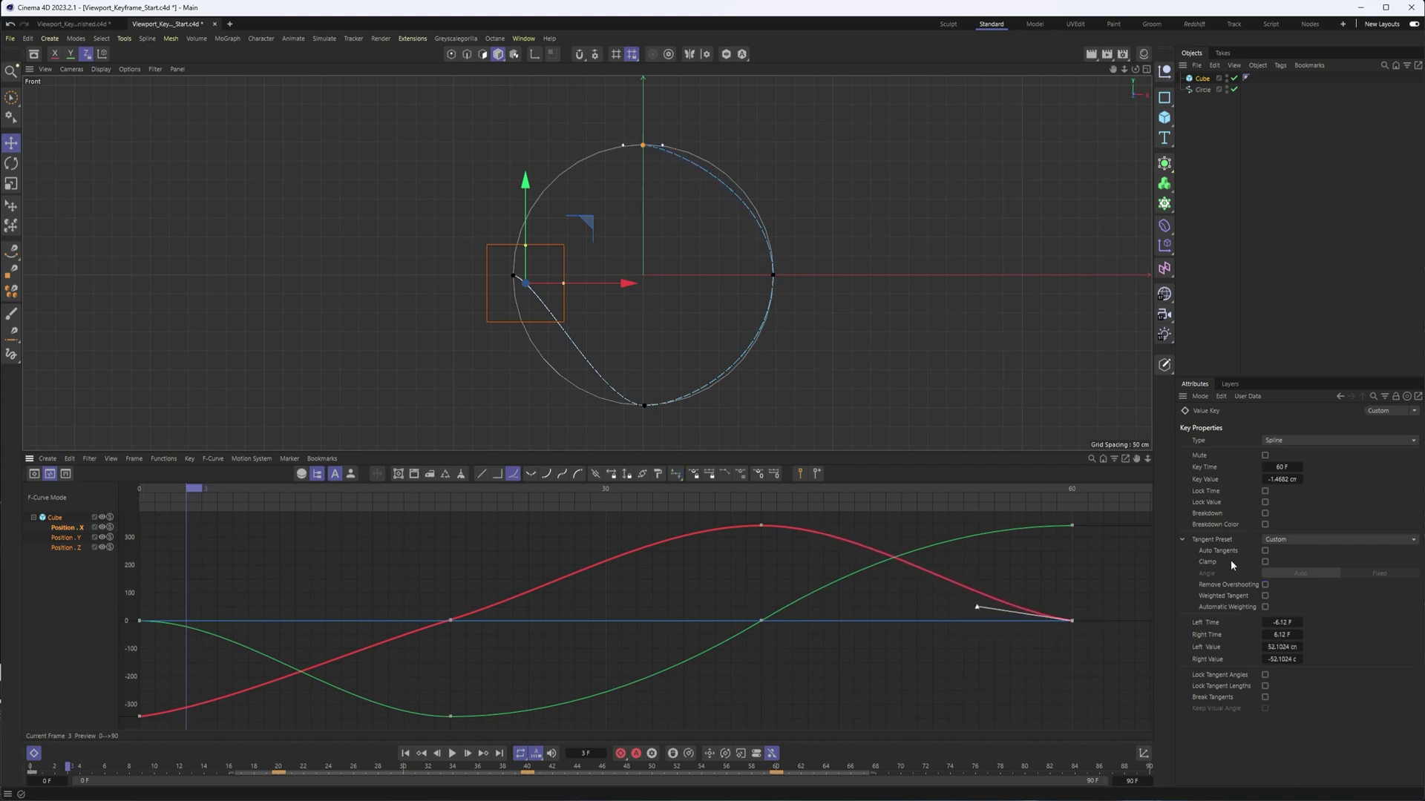
{"action": "left_click_drag", "start_coordinate": [662, 146], "coordinate": [695, 145]}
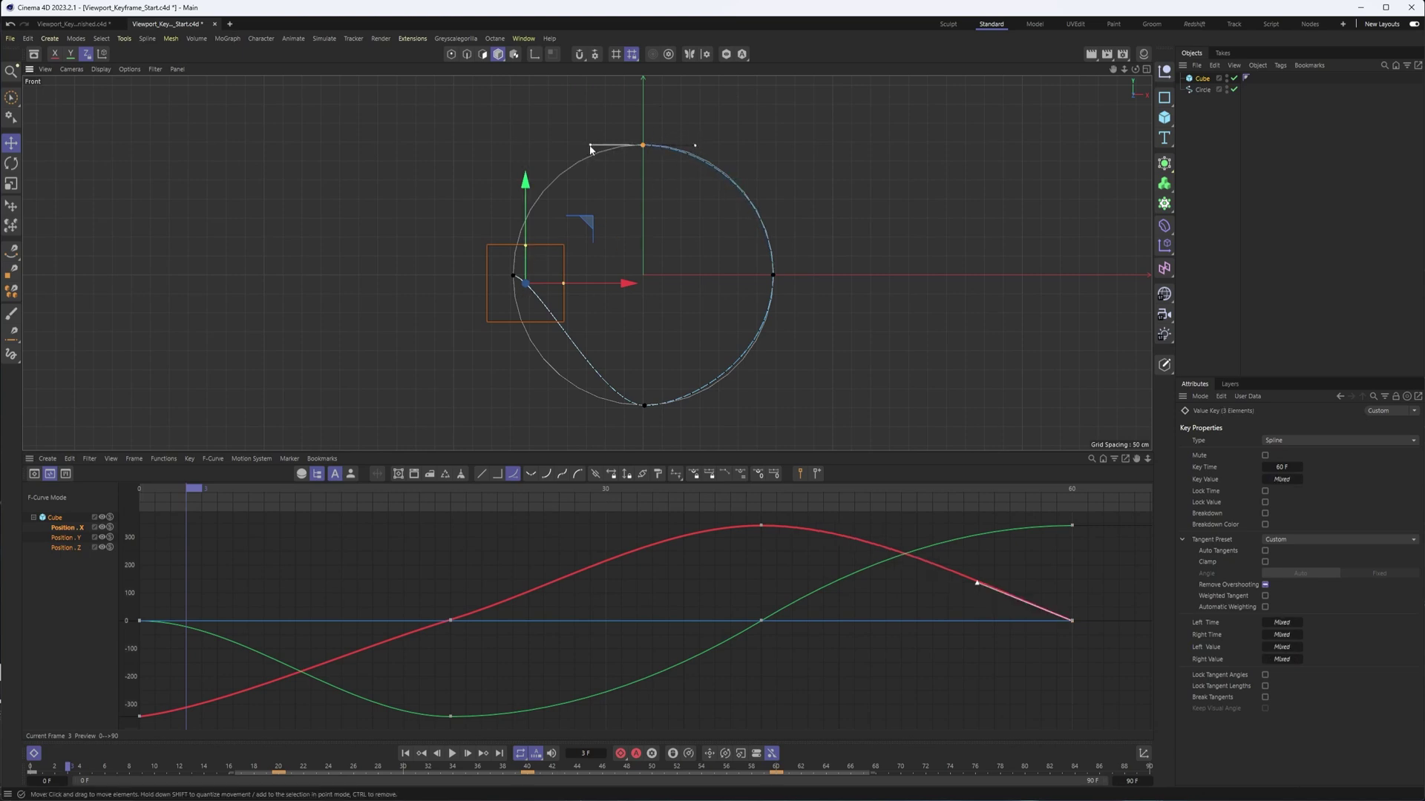
{"action": "left_click_drag", "start_coordinate": [591, 145], "coordinate": [587, 147]}
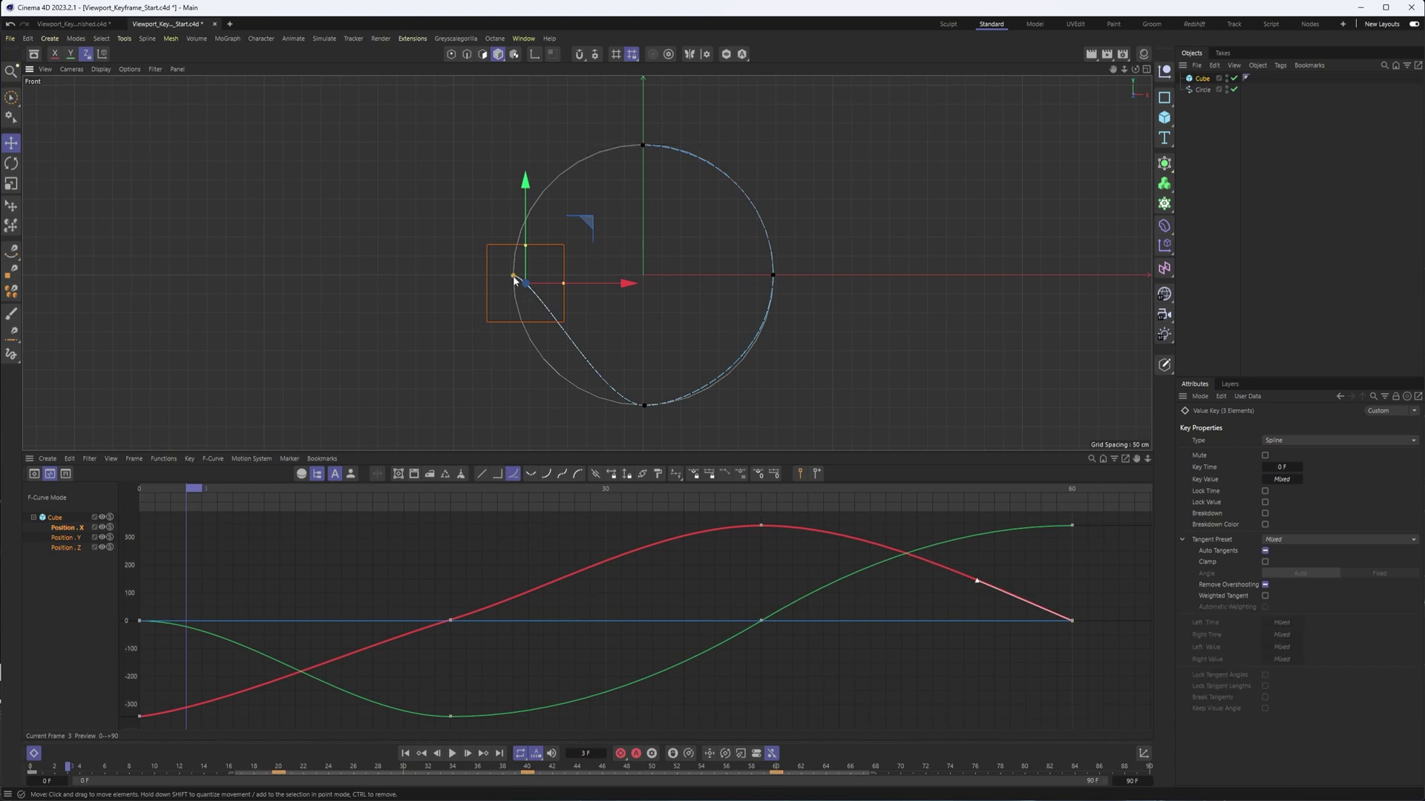
{"action": "left_click", "coordinate": [544, 280]}
Step: On the left path key, uncheck Remove Overshooting and Auto Tangents, then drag its handles along the circle
{"action": "left_click", "coordinate": [536, 246]}
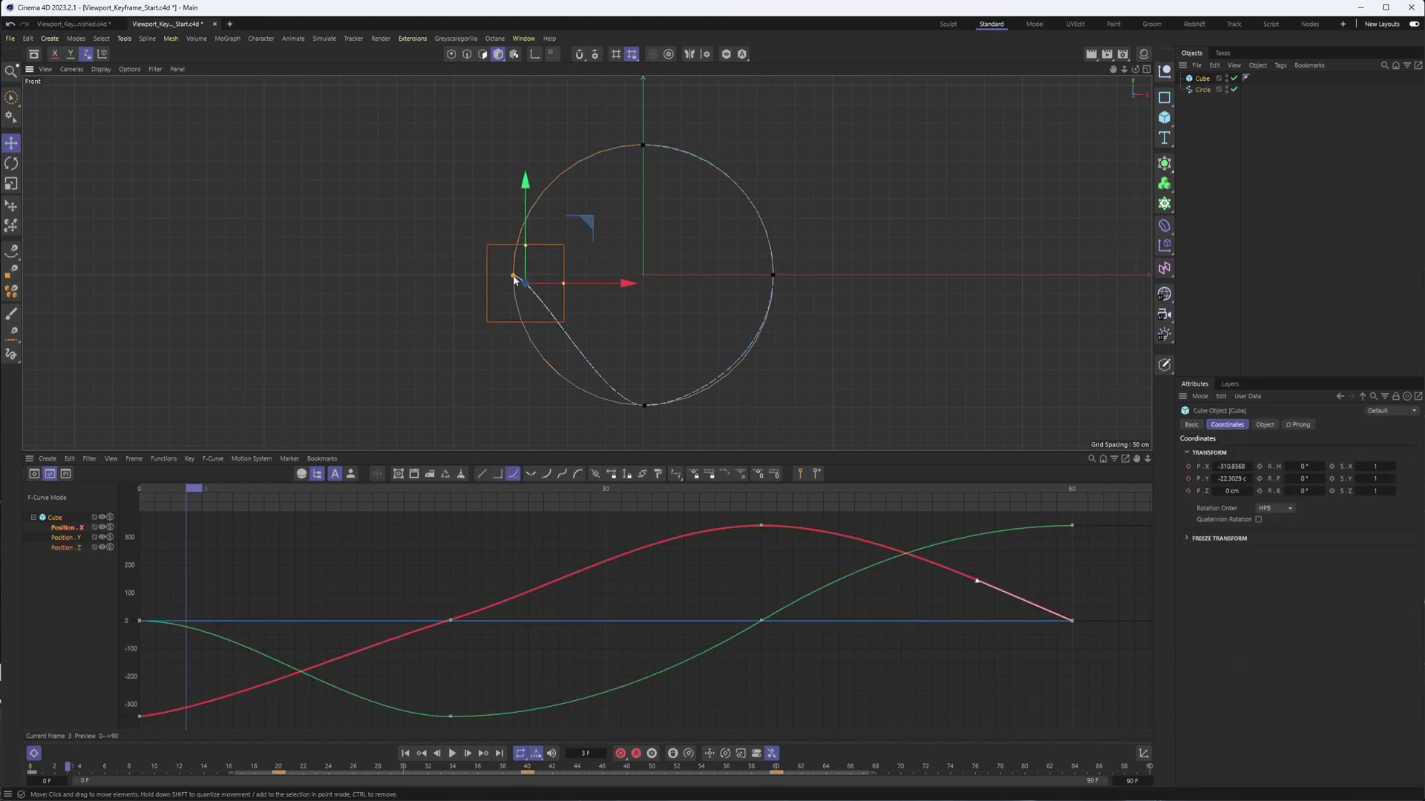
{"action": "left_click", "coordinate": [513, 277]}
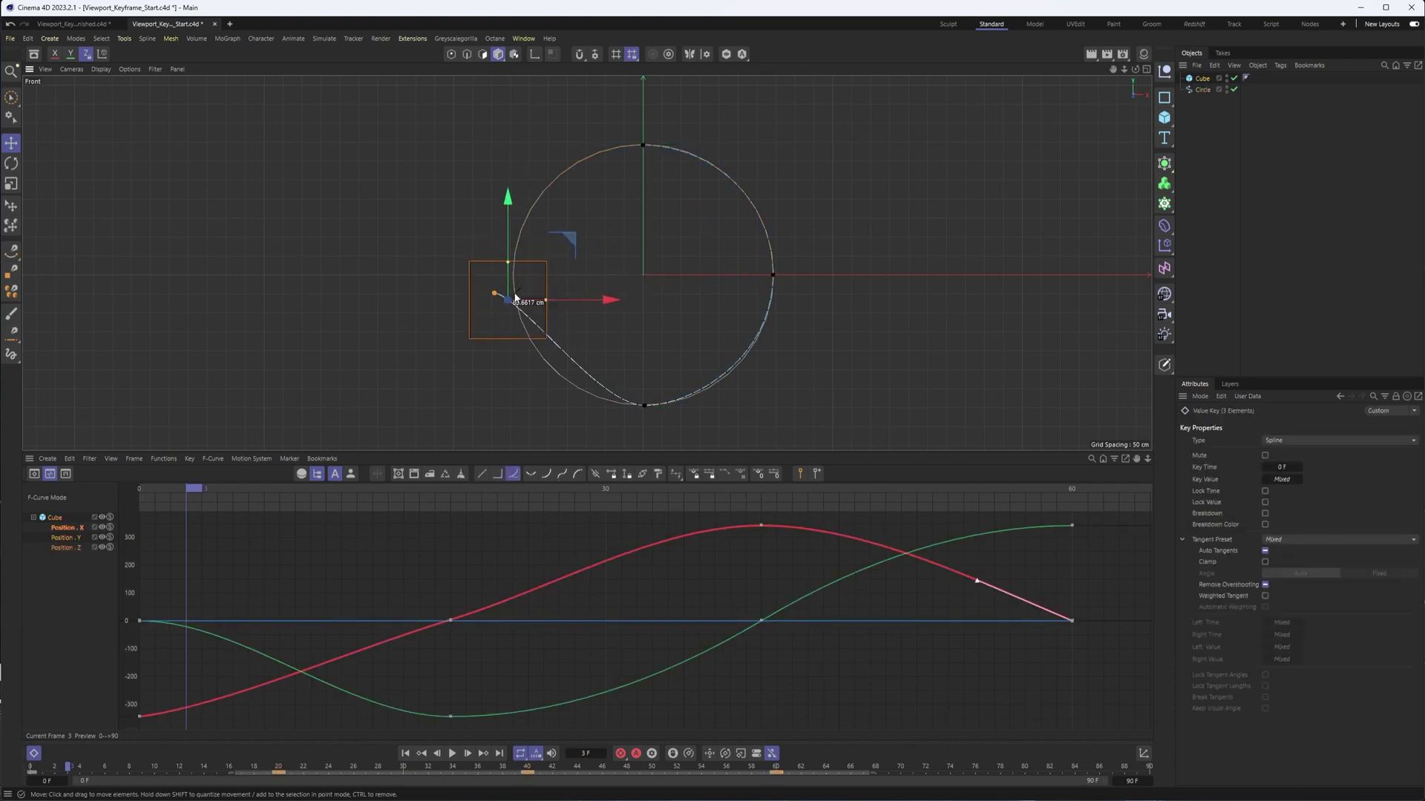
{"action": "left_click", "coordinate": [1266, 585]}
{"action": "left_click", "coordinate": [1265, 551]}
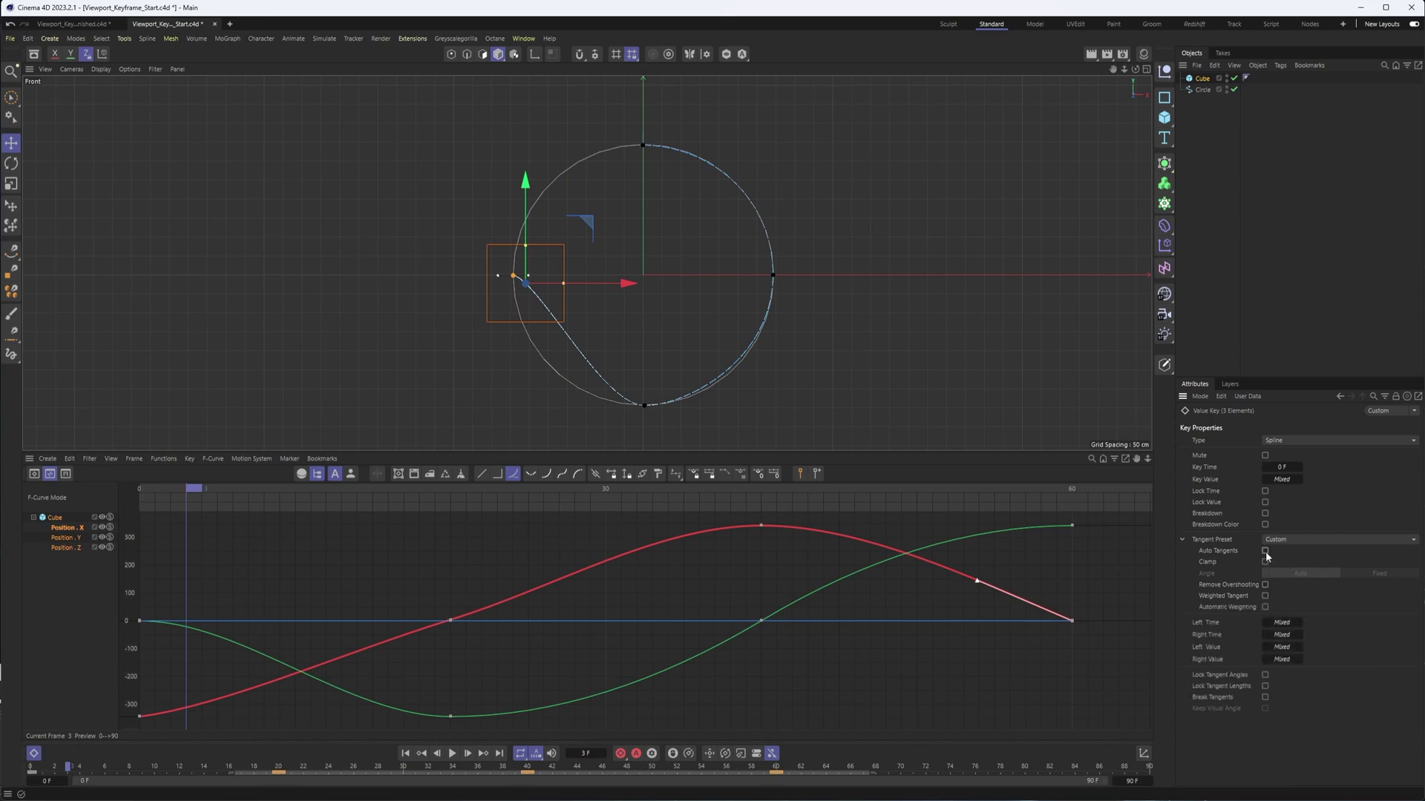
{"action": "left_click_drag", "start_coordinate": [497, 276], "coordinate": [512, 237]}
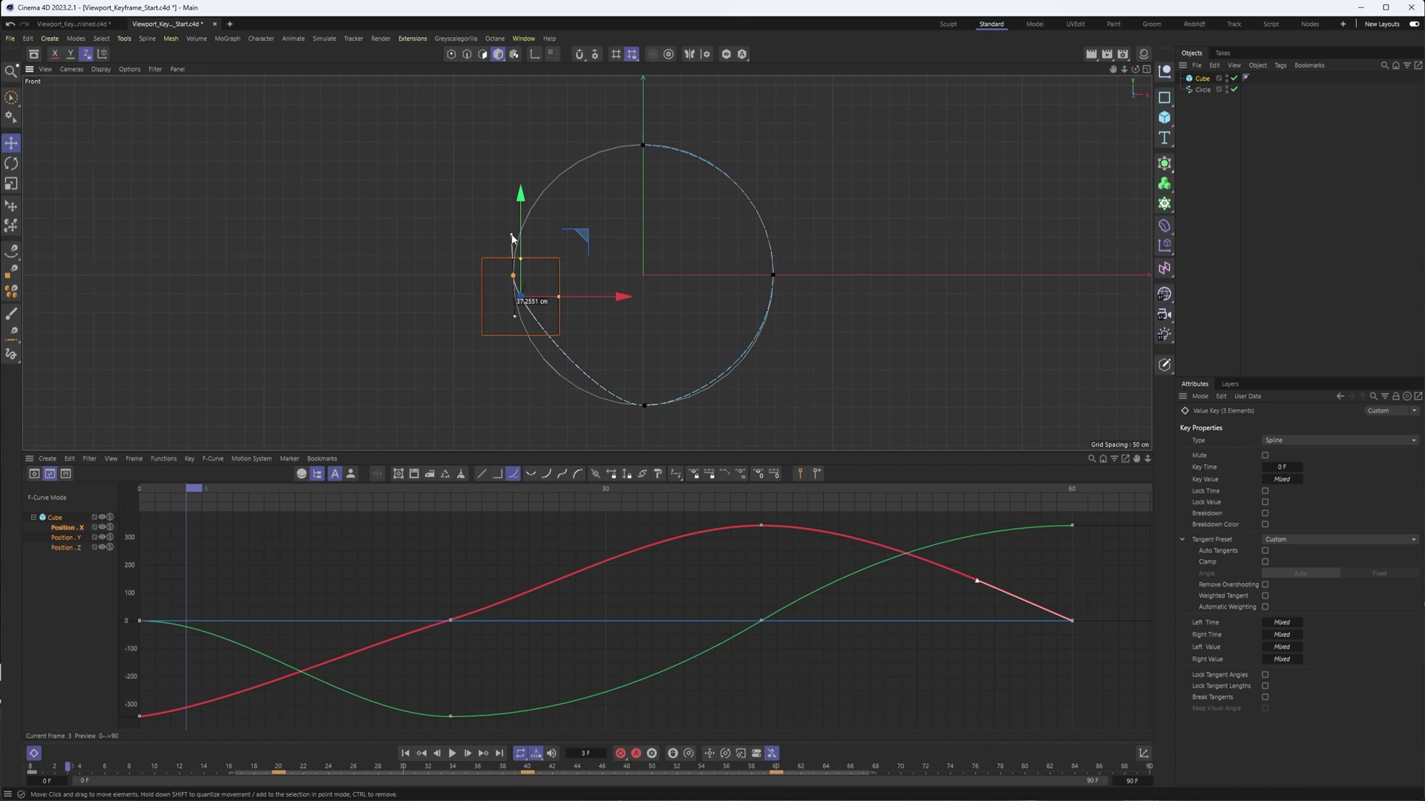
{"action": "left_click_drag", "start_coordinate": [511, 237], "coordinate": [512, 236]}
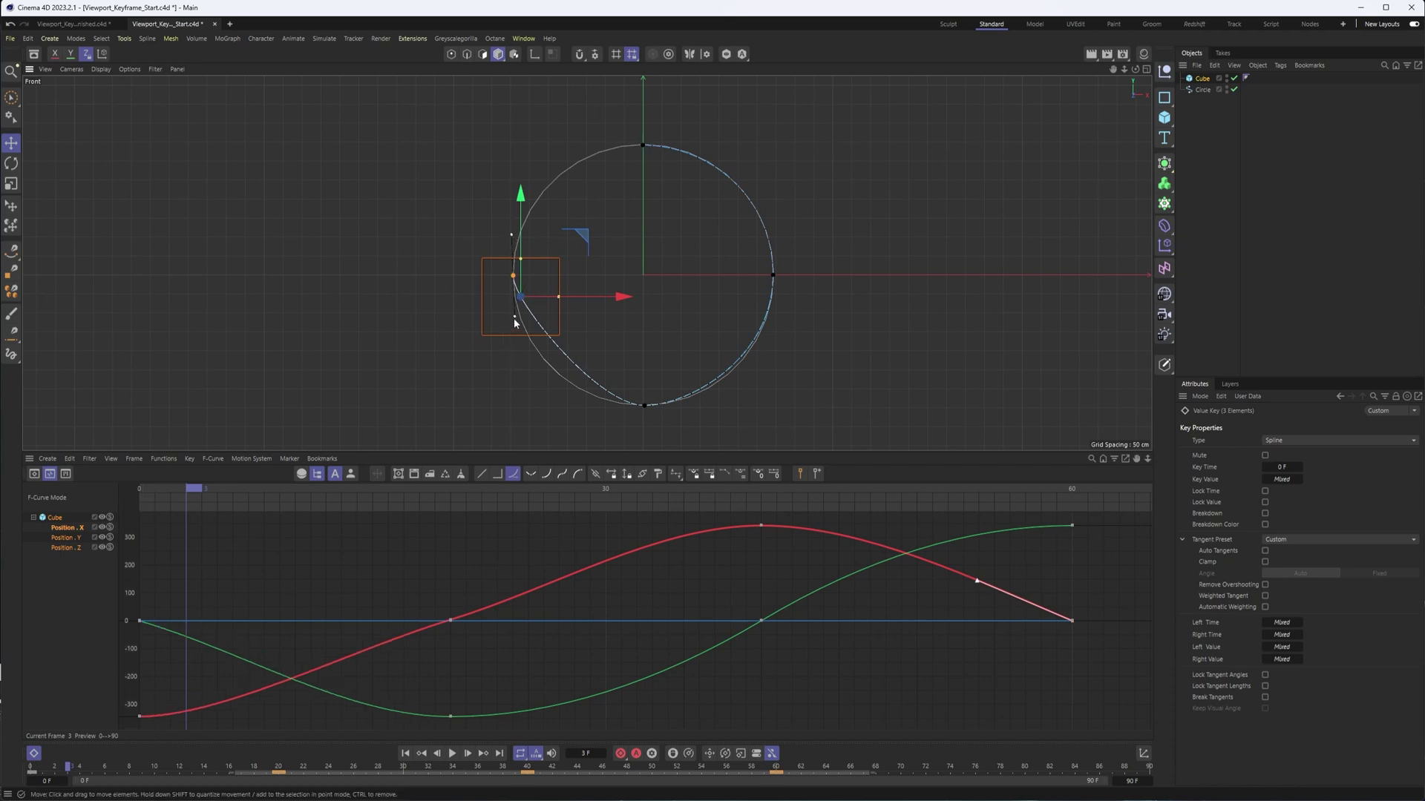
{"action": "left_click_drag", "start_coordinate": [513, 318], "coordinate": [510, 376]}
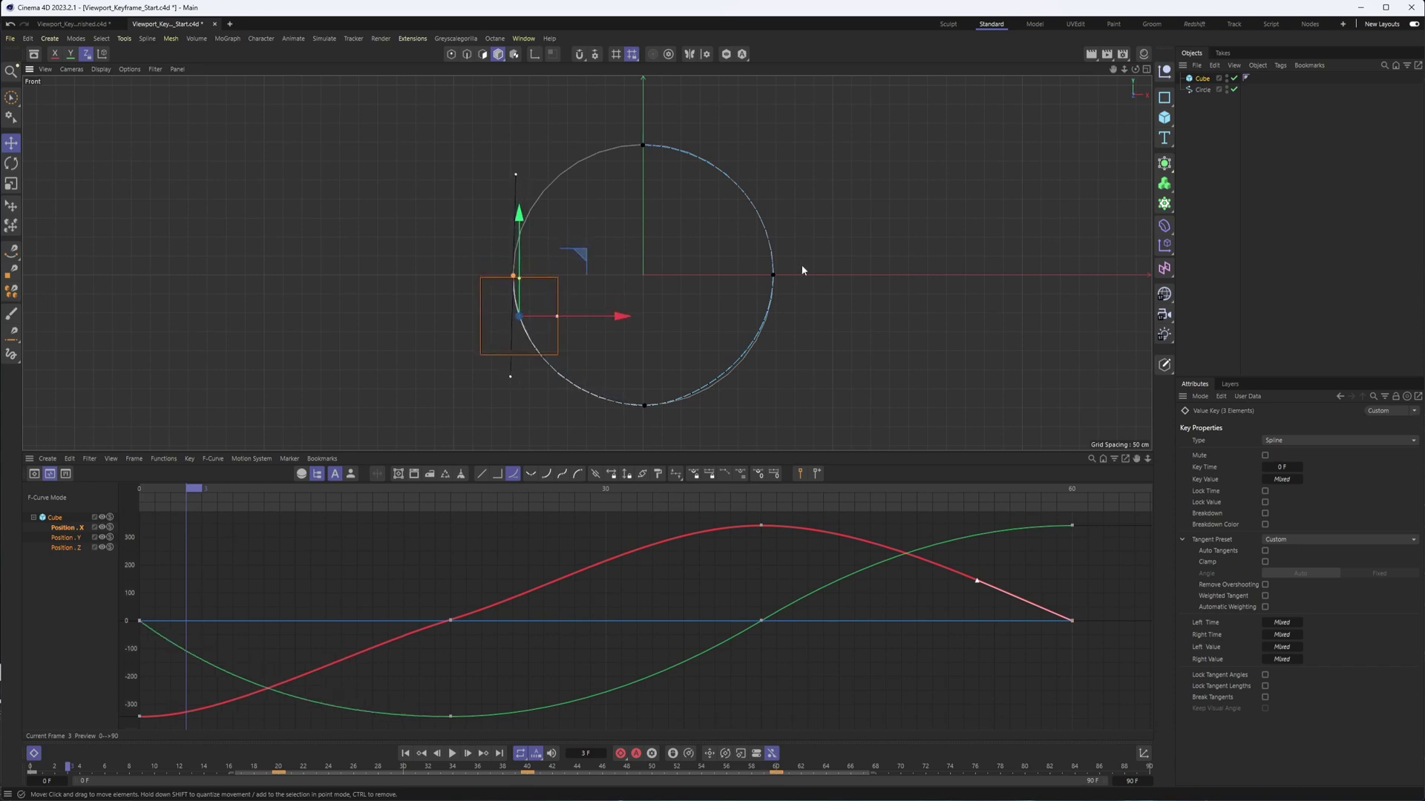
Step: Lengthen the right key's lower tangent and adjust the top key's tangent, then scrub the timeline to check
{"action": "left_click", "coordinate": [772, 286]}
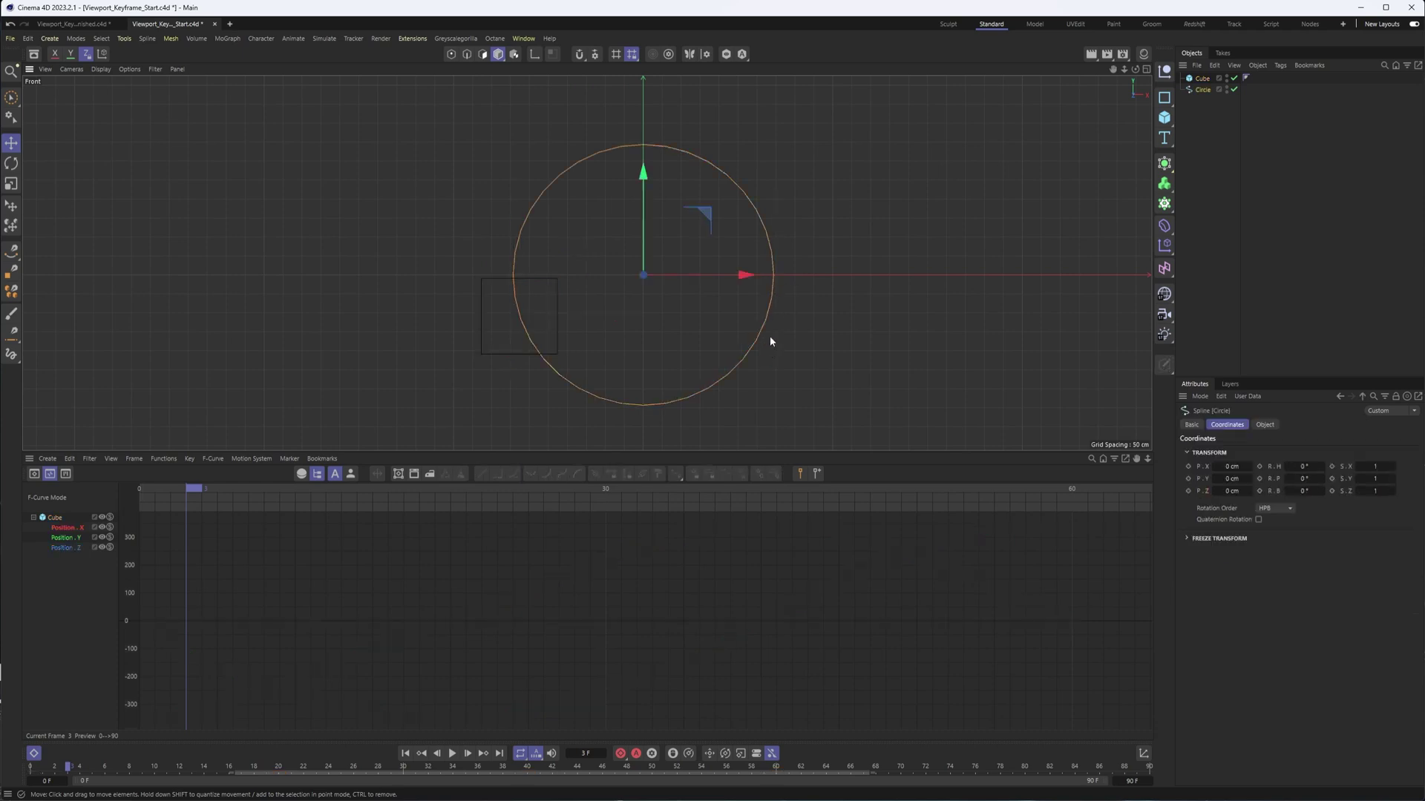
{"action": "left_click", "coordinate": [549, 283]}
{"action": "left_click", "coordinate": [773, 275]}
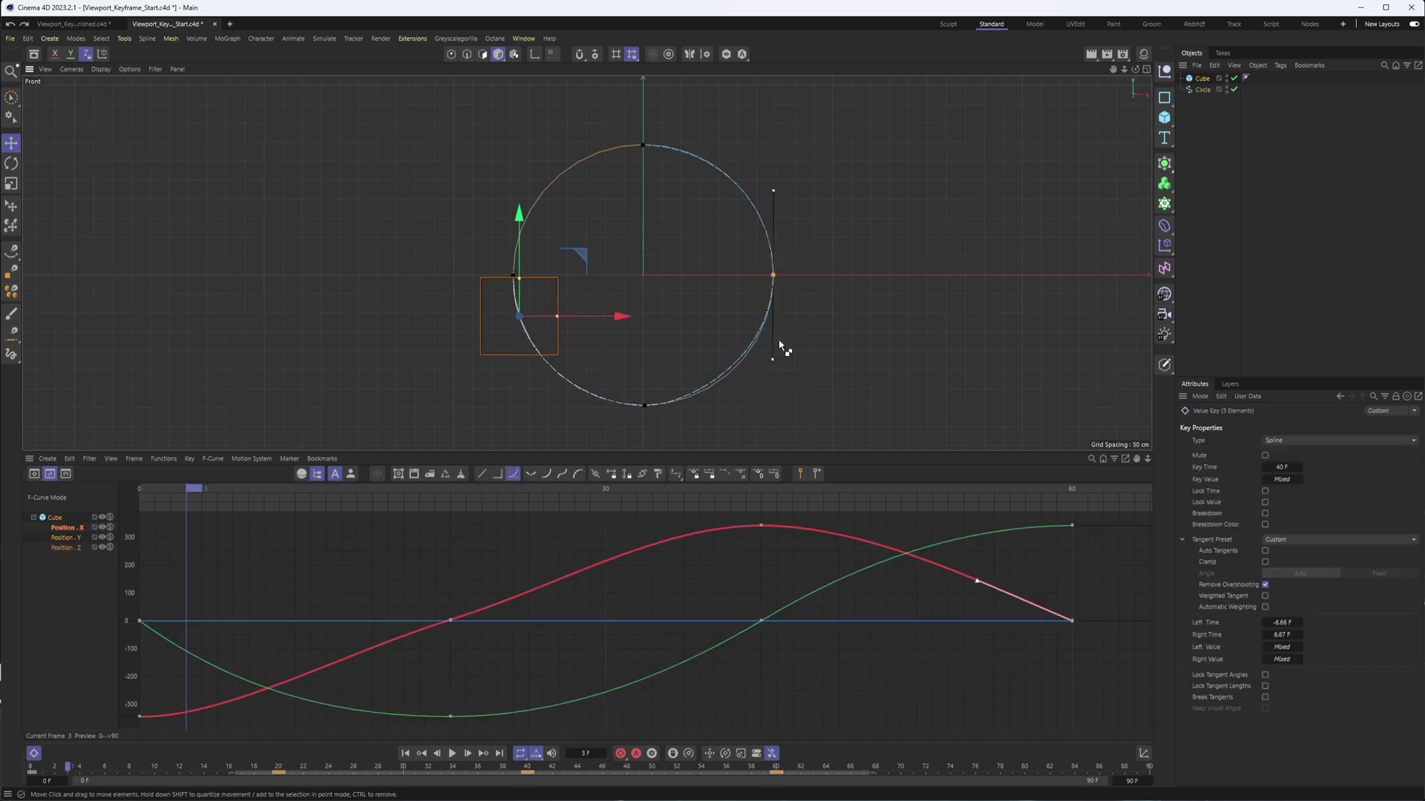
{"action": "left_click_drag", "start_coordinate": [774, 360], "coordinate": [774, 368]}
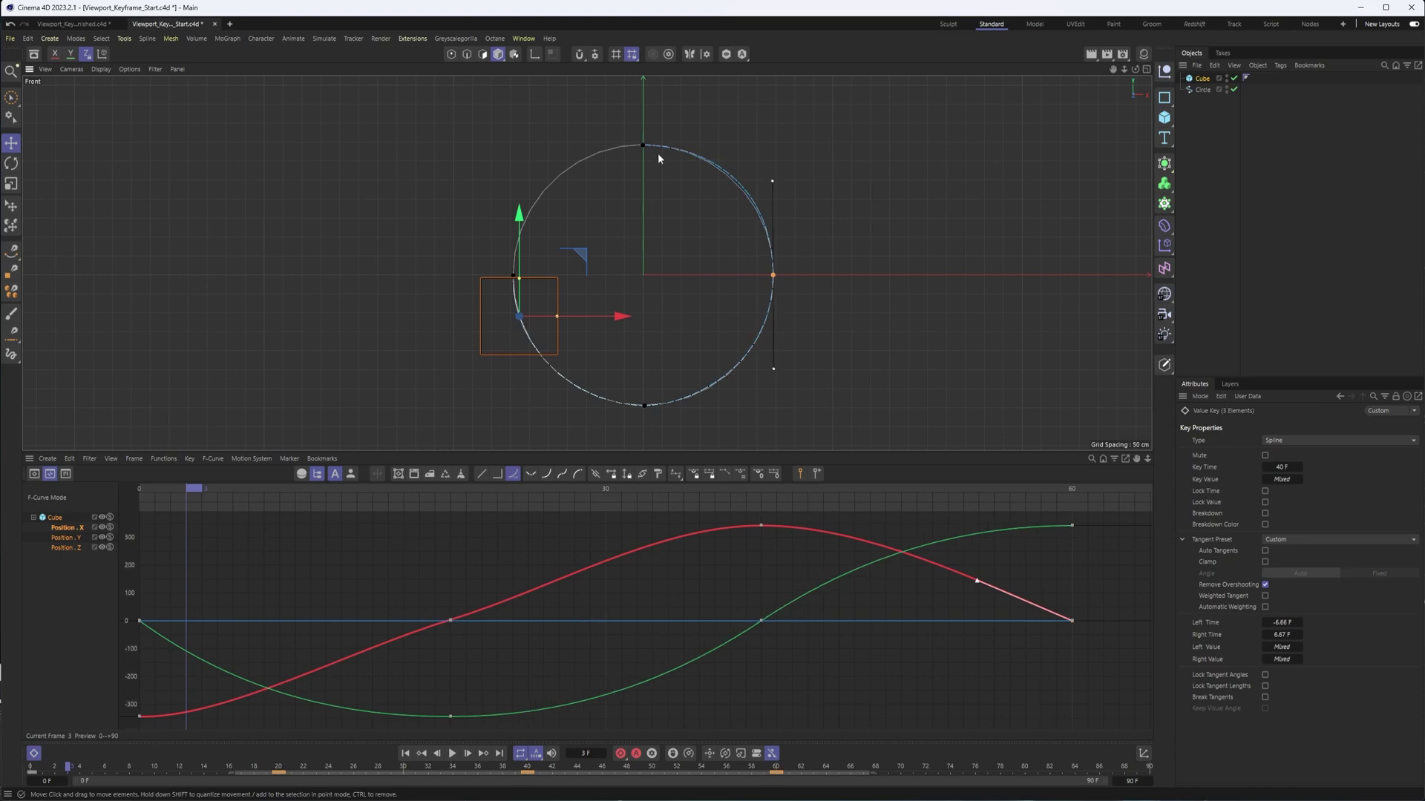
{"action": "left_click", "coordinate": [645, 148]}
{"action": "left_click_drag", "start_coordinate": [689, 150], "coordinate": [689, 148]}
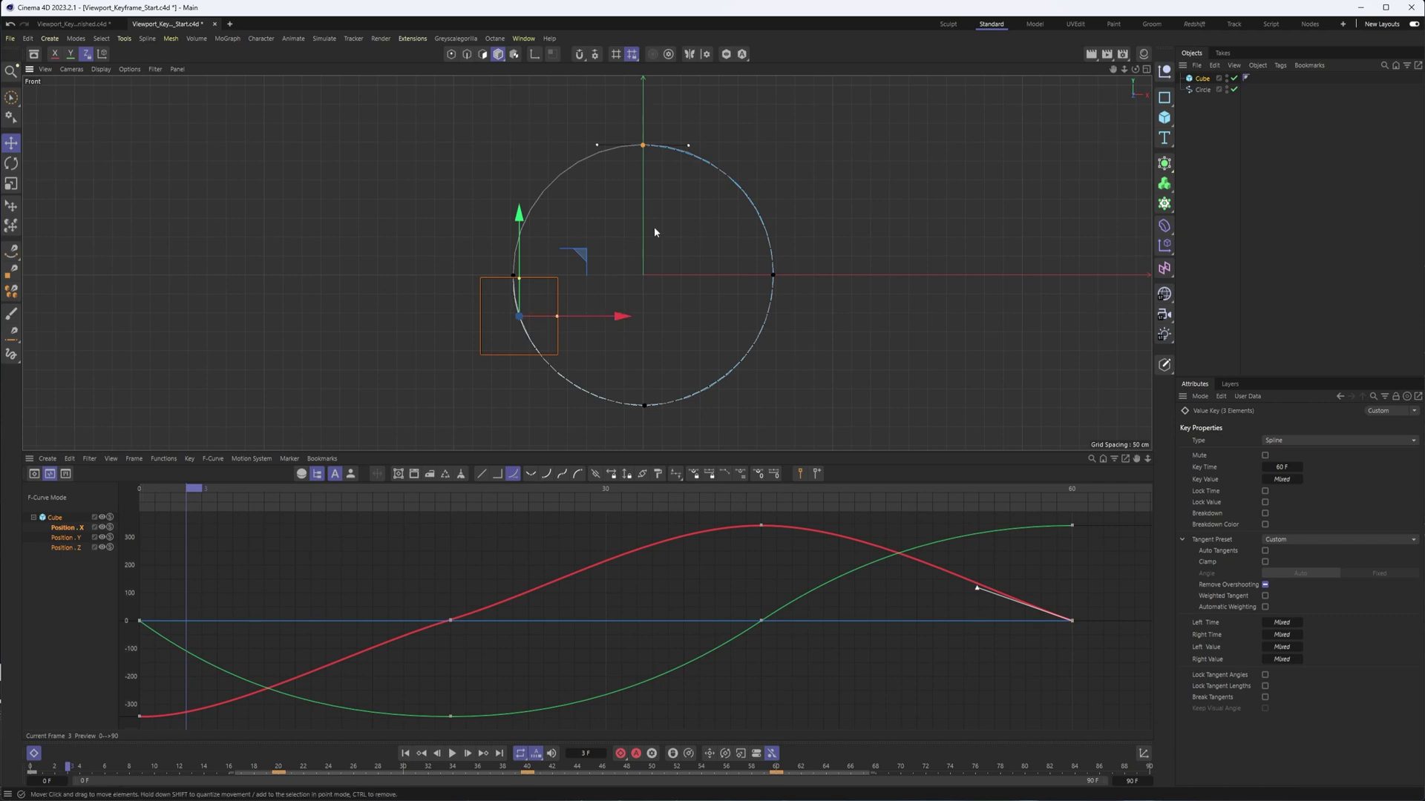
{"action": "left_click_drag", "start_coordinate": [67, 768], "coordinate": [876, 767]}
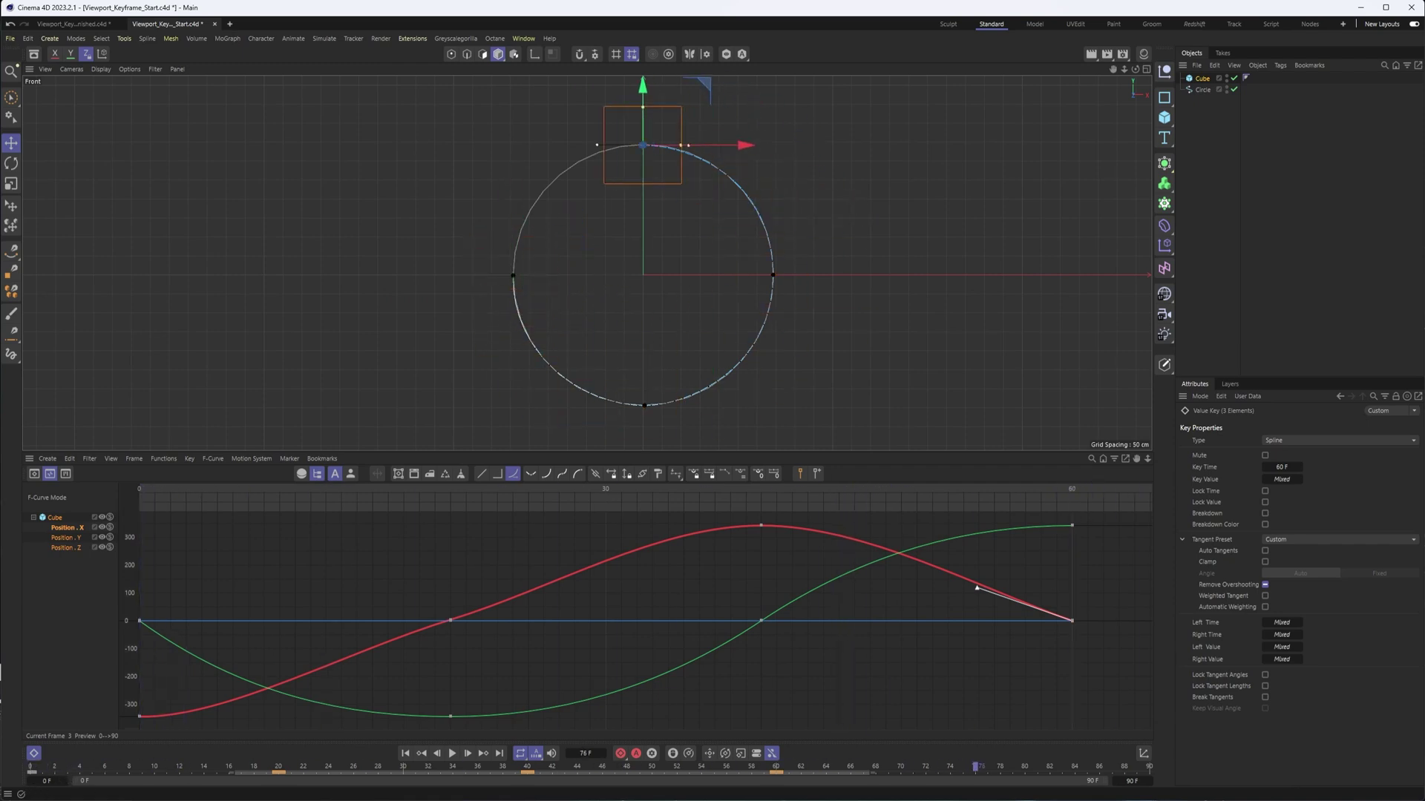
{"action": "left_click_drag", "start_coordinate": [764, 148], "coordinate": [864, 683]}
Step: Move the cube down and left off the circle, then return to frame 73
{"action": "left_click_drag", "start_coordinate": [702, 89], "coordinate": [581, 216]}
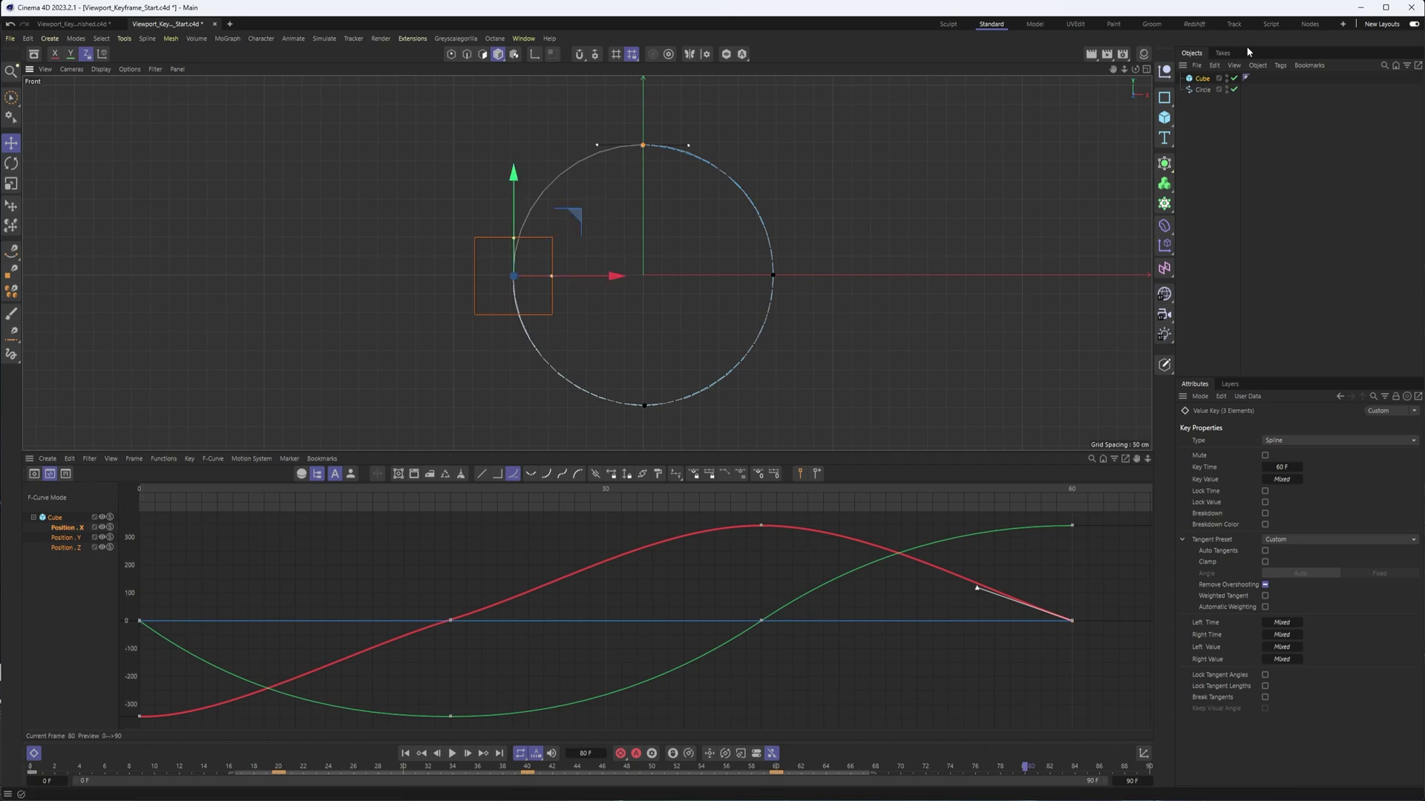
{"action": "left_click", "coordinate": [1202, 80]}
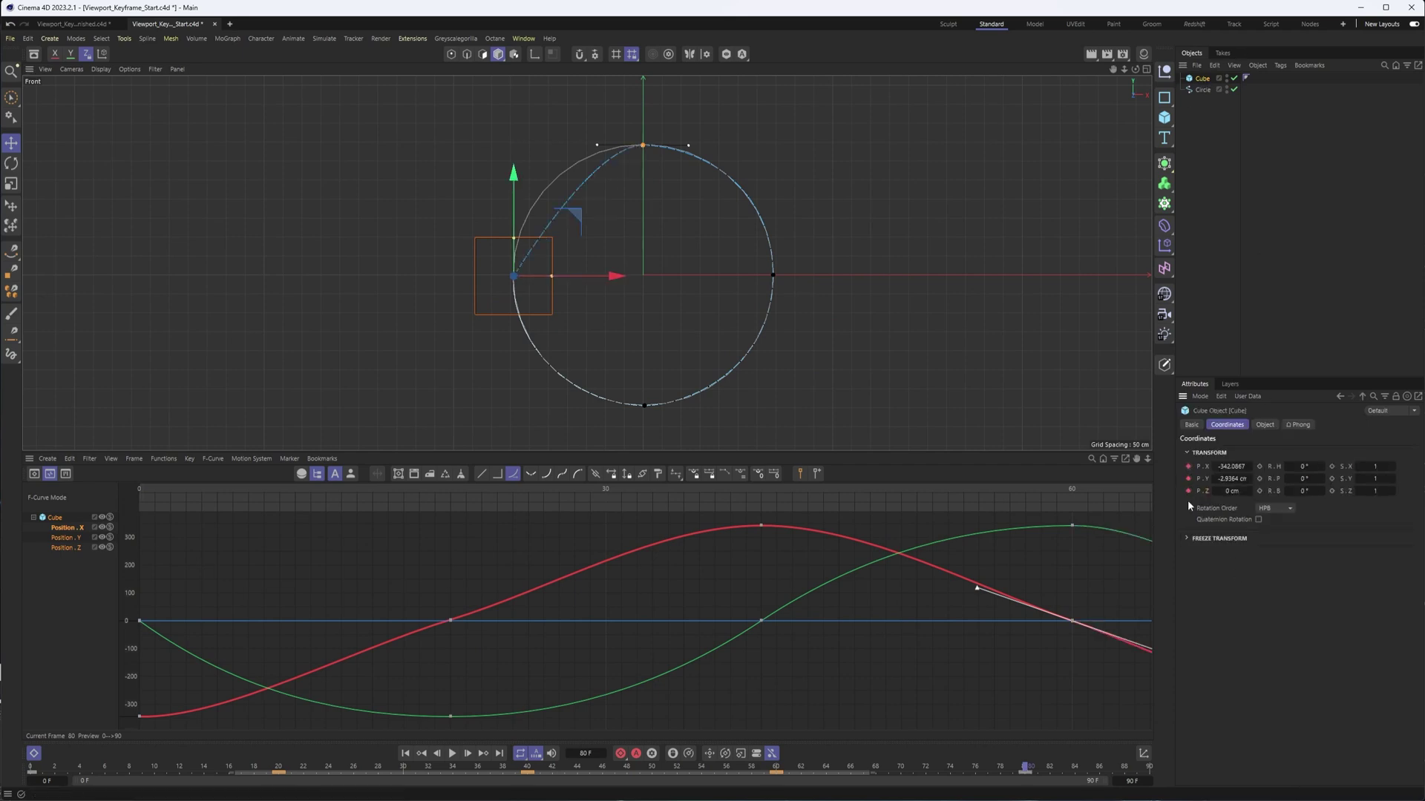
{"action": "scroll", "coordinate": [550, 277], "scroll_direction": "up", "scroll_amount": 5}
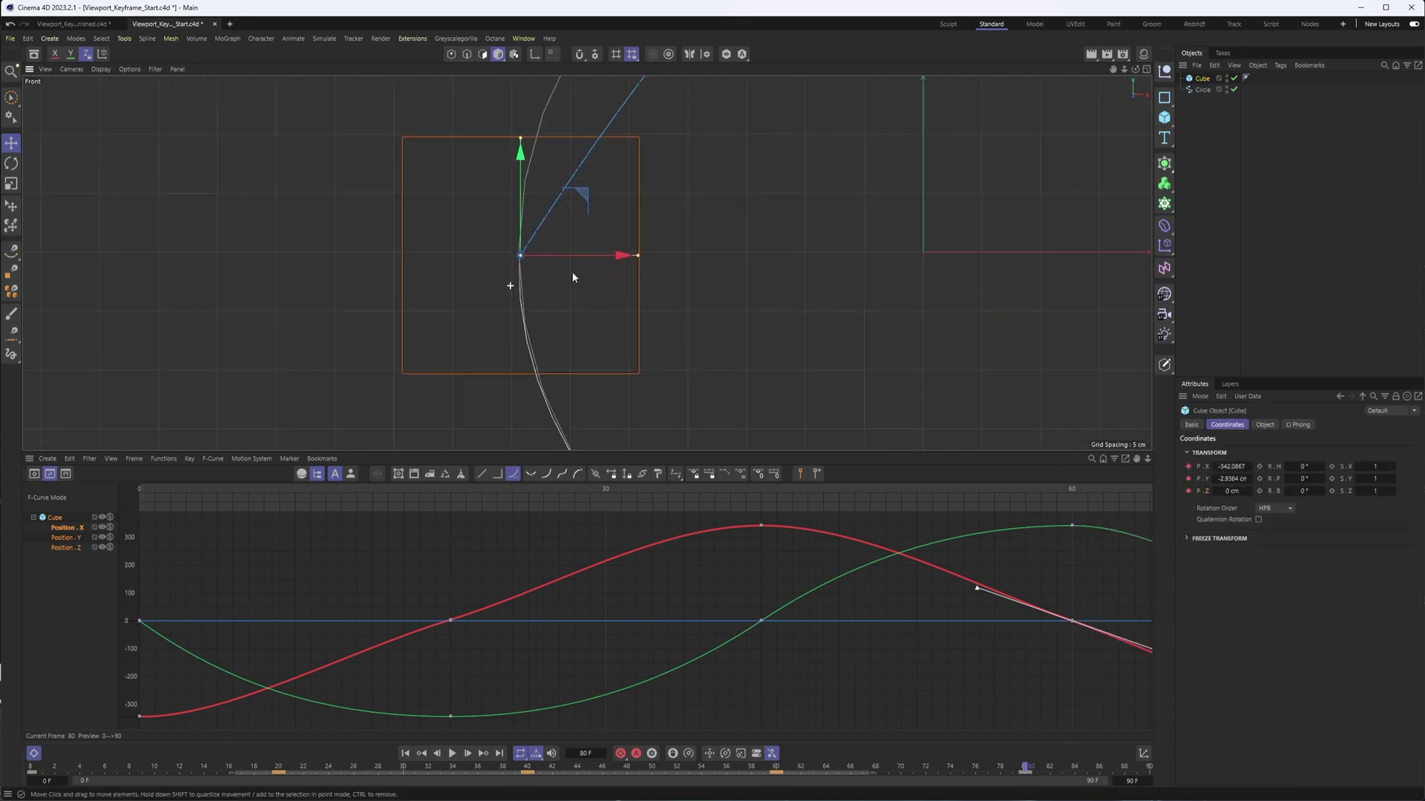
{"action": "scroll", "coordinate": [564, 276], "scroll_direction": "down", "scroll_amount": 3}
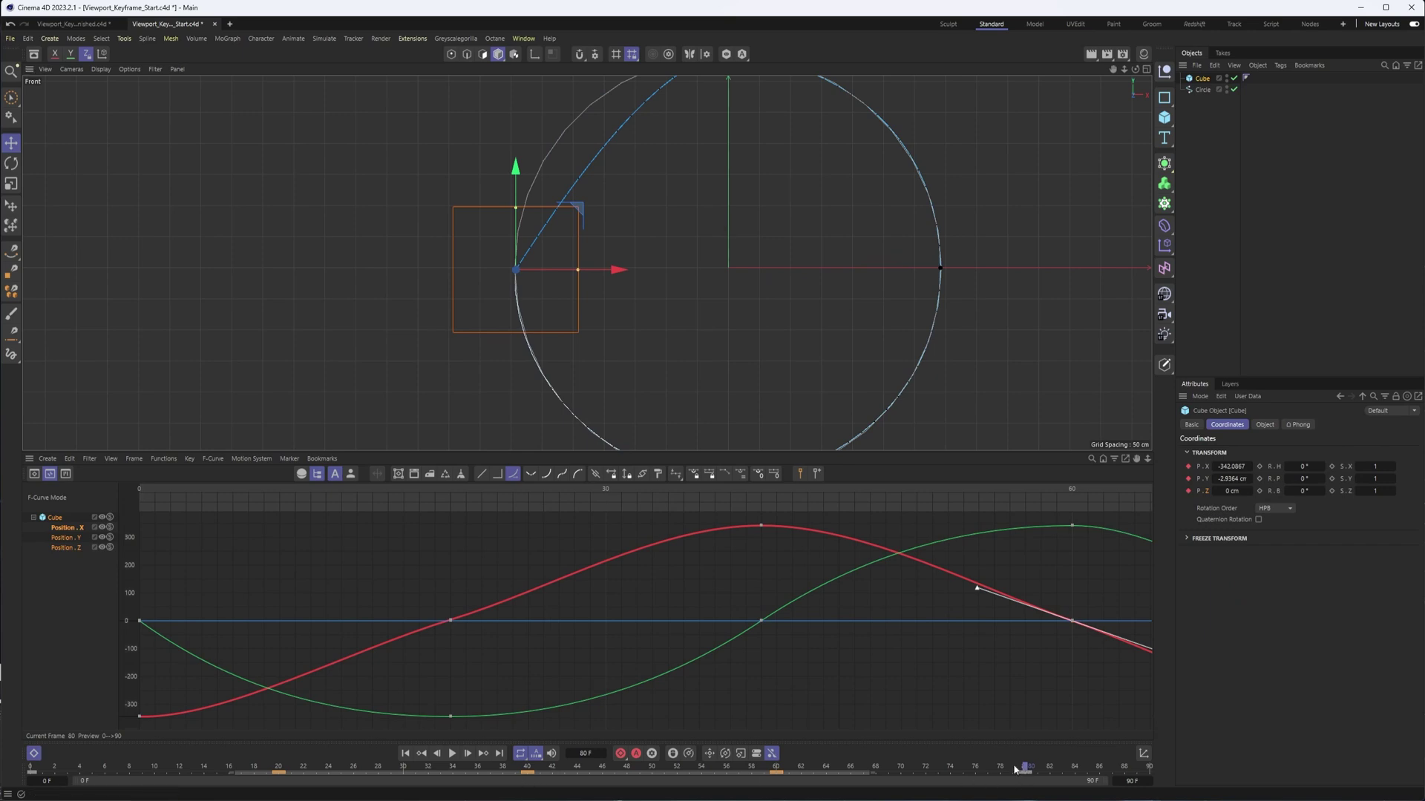
{"action": "left_click_drag", "start_coordinate": [1015, 769], "coordinate": [937, 769]}
{"action": "scroll", "coordinate": [572, 280], "scroll_direction": "up", "scroll_amount": 8}
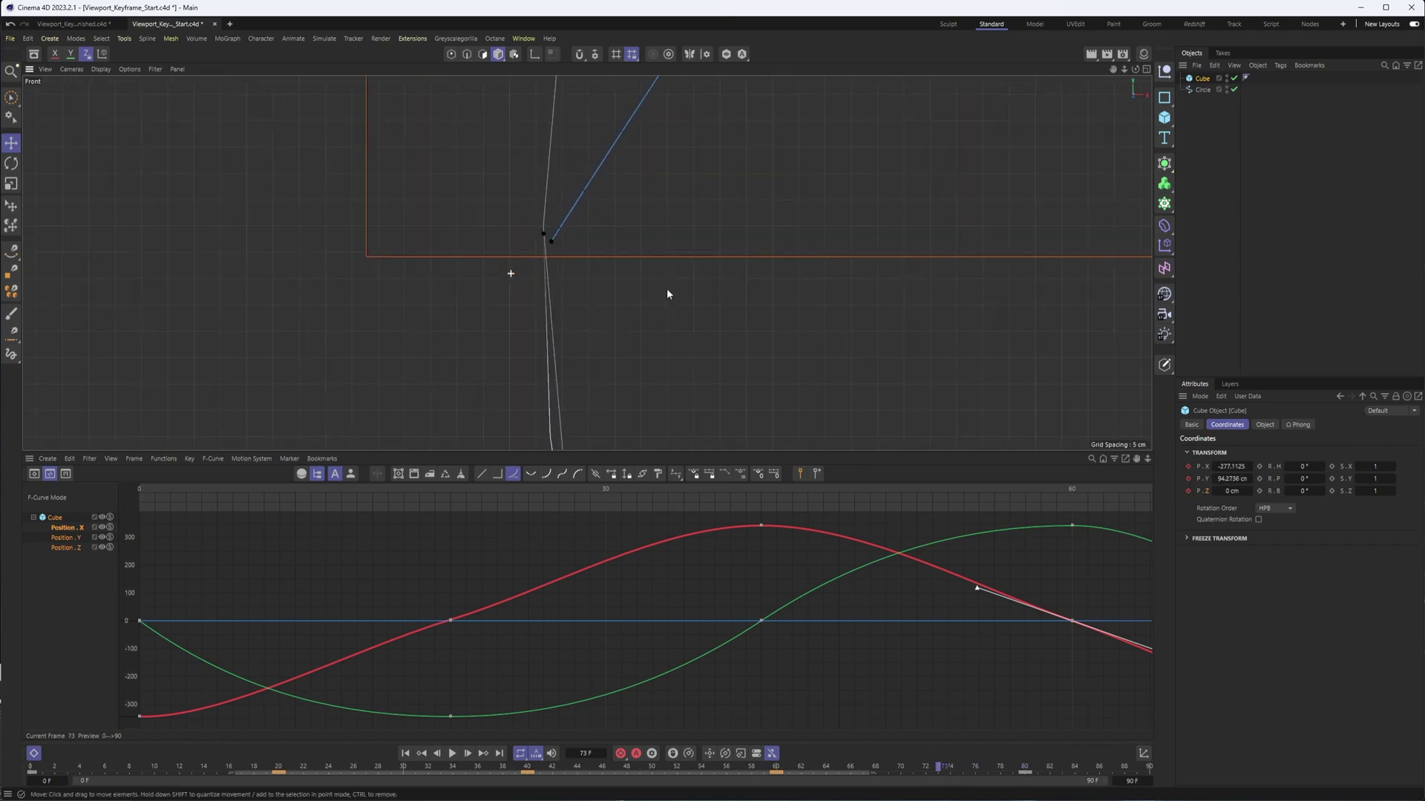
Step: Select the path key on the circle's left edge and turn off its Auto Tangents
{"action": "mouse_move", "coordinate": [545, 234]}
{"action": "left_mouse_down"}
{"action": "mouse_move", "coordinate": [566, 245]}
{"action": "mouse_move", "coordinate": [545, 238]}
{"action": "left_mouse_up"}
{"action": "scroll", "coordinate": [618, 283], "scroll_direction": "down", "scroll_amount": 8}
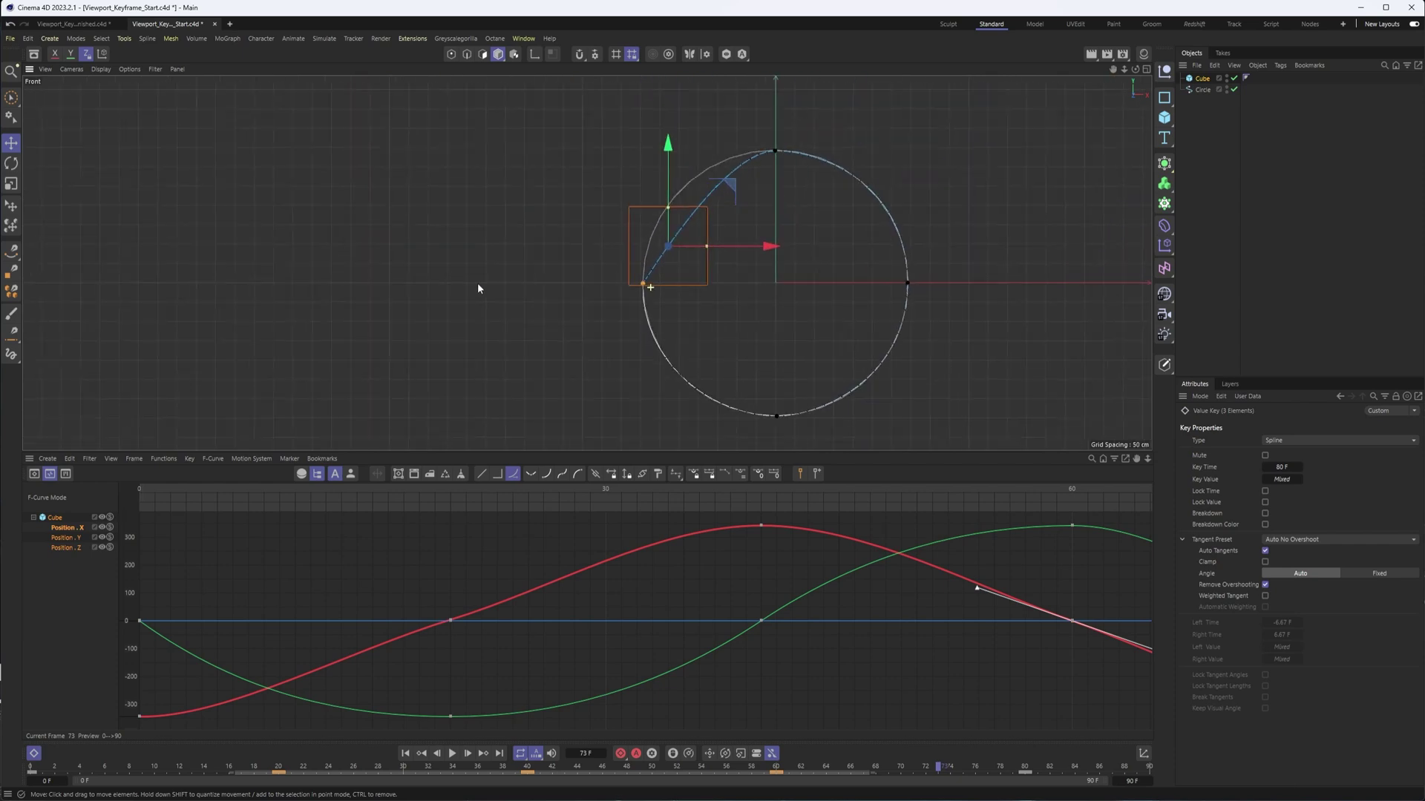
{"action": "left_click", "coordinate": [1265, 550]}
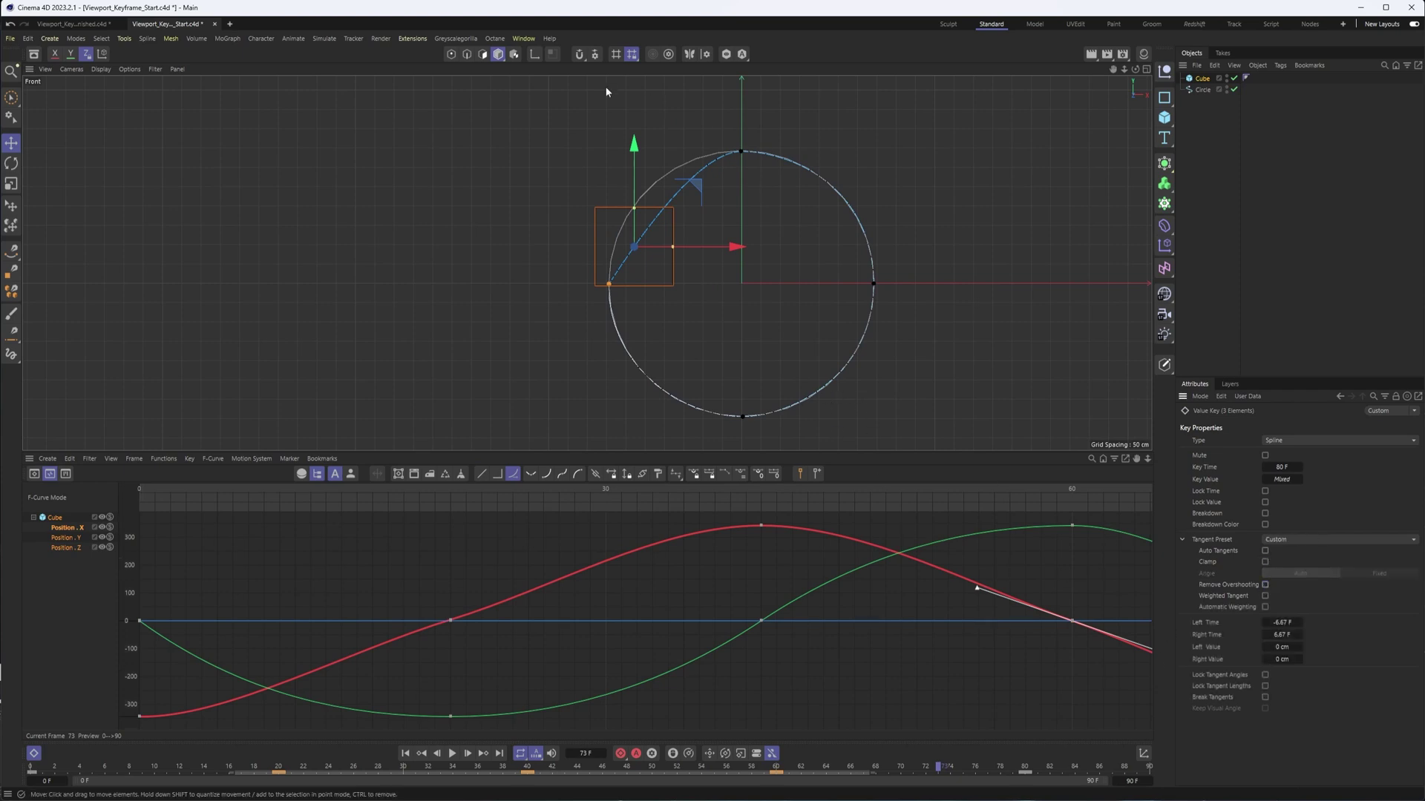
{"action": "scroll", "coordinate": [619, 293], "scroll_direction": "up", "scroll_amount": 4}
{"action": "scroll", "coordinate": [673, 287], "scroll_direction": "up", "scroll_amount": 2}
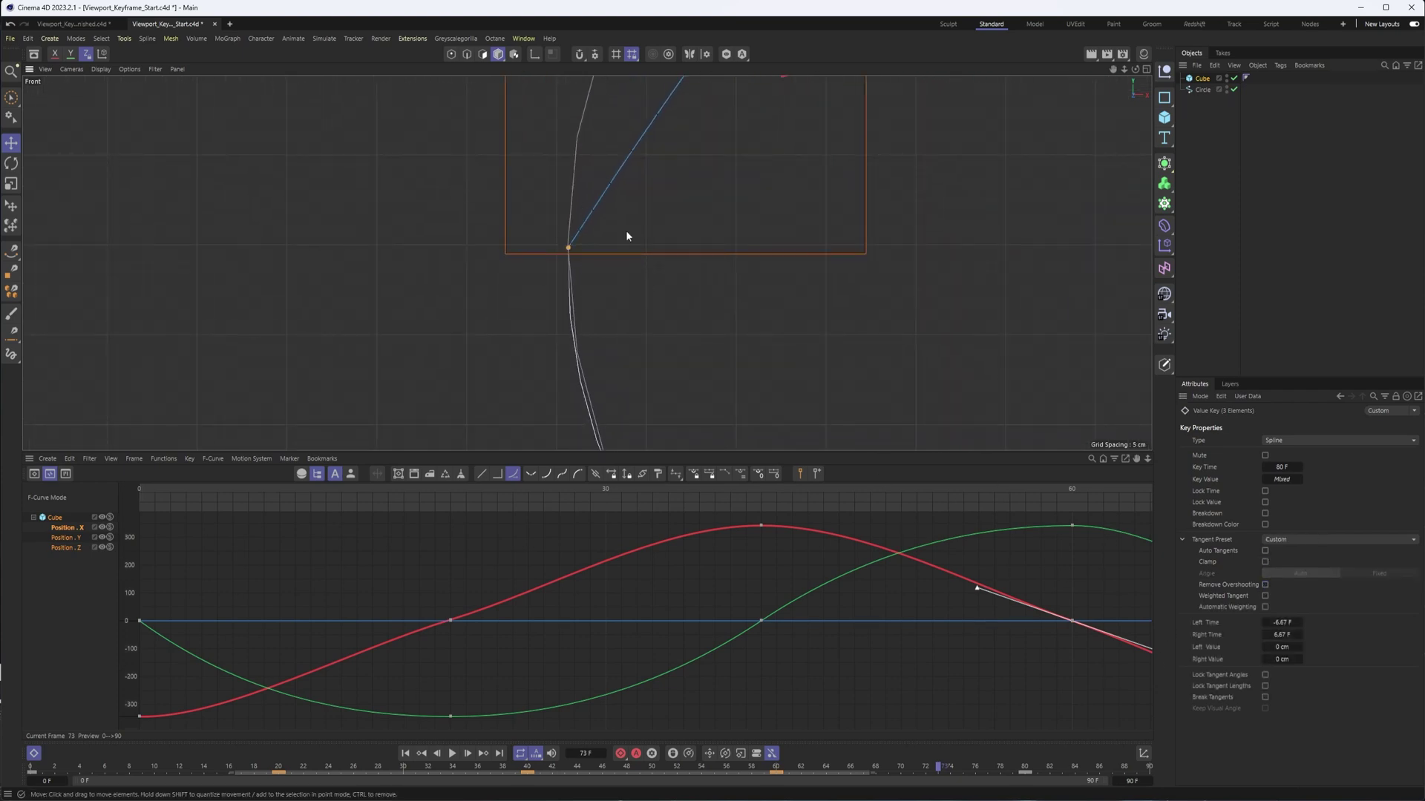
{"action": "scroll", "coordinate": [715, 292], "scroll_direction": "down", "scroll_amount": 6}
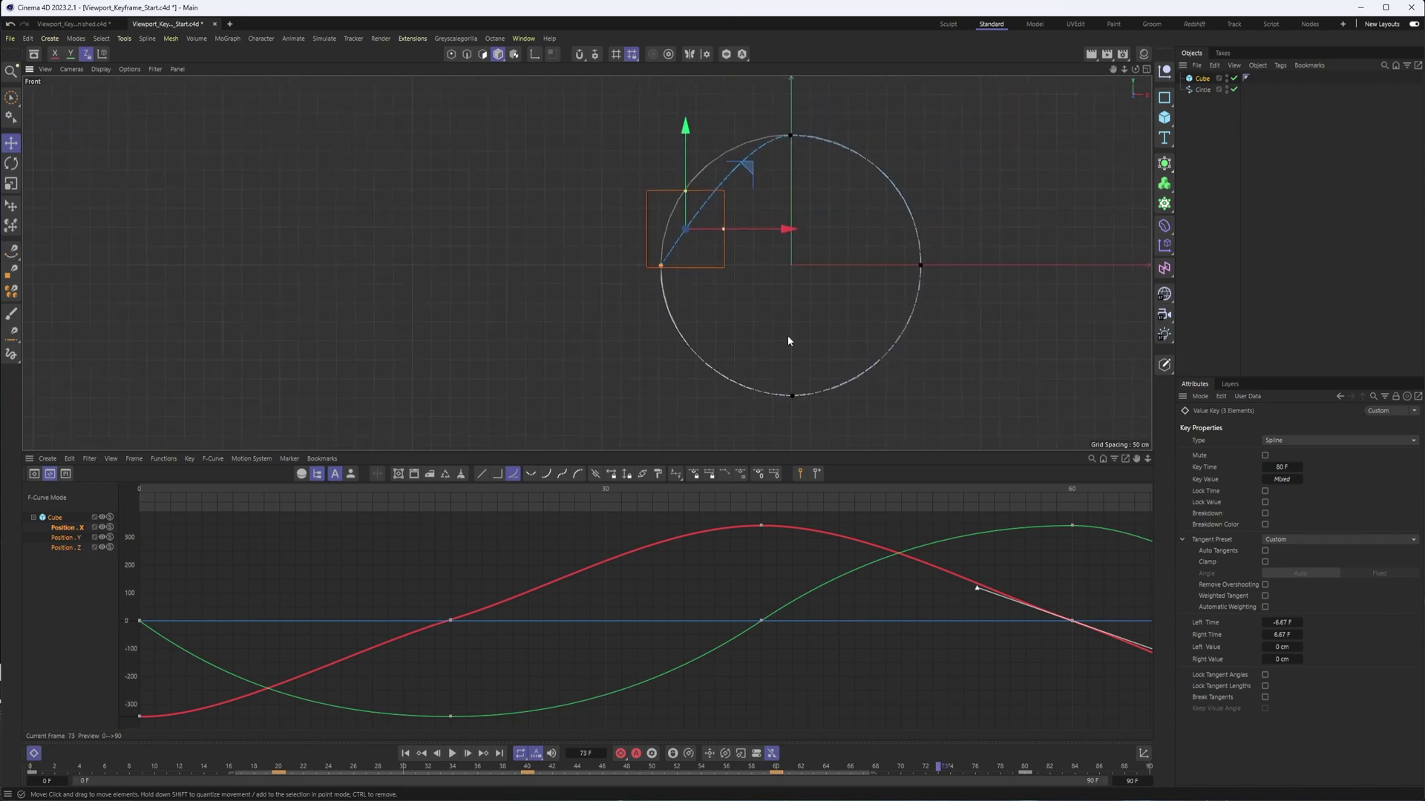
Step: Tilt the last Position.X key's tangent and make the left path key's tangent vertical
{"action": "key", "text": "s"}
{"action": "left_click", "coordinate": [980, 697]}
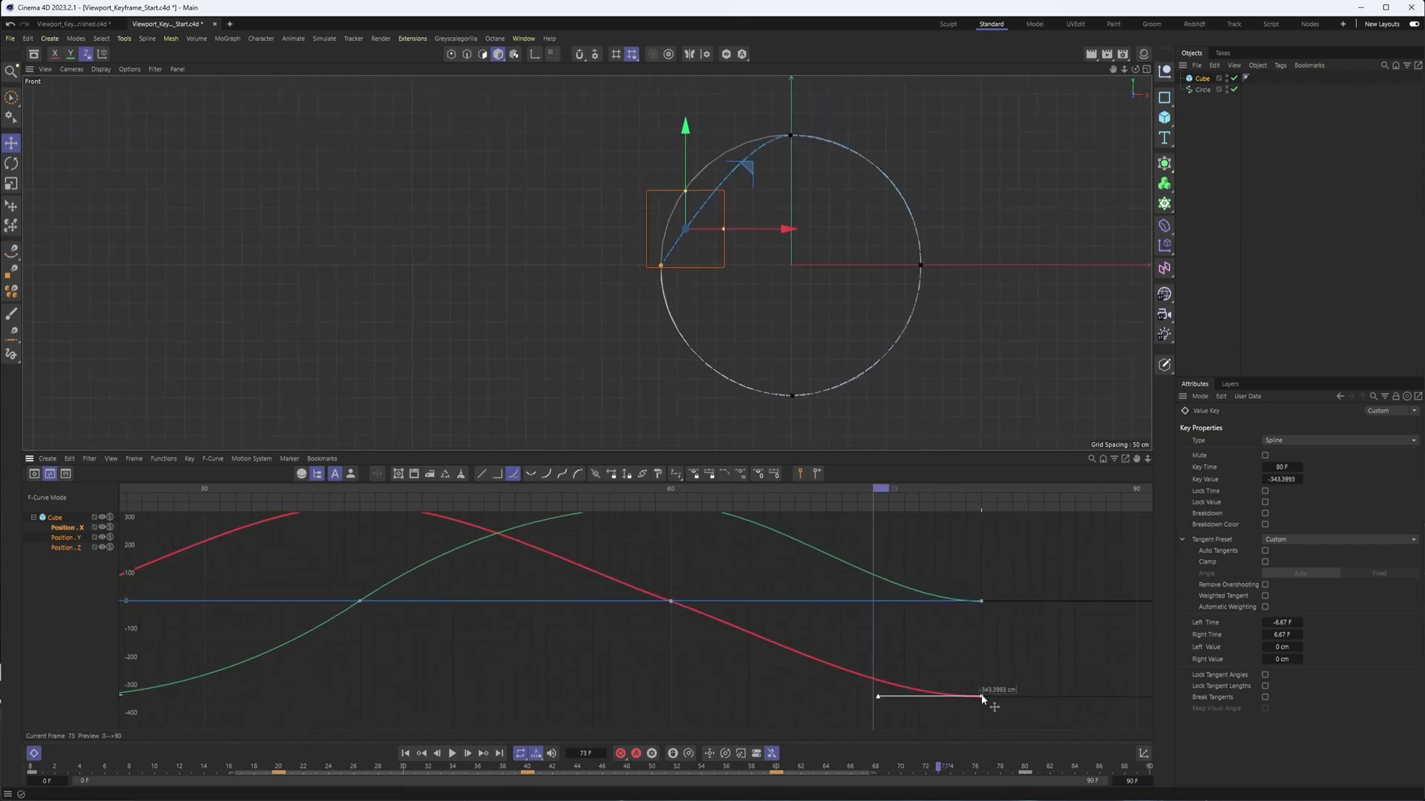
{"action": "left_click_drag", "start_coordinate": [878, 698], "coordinate": [883, 686]}
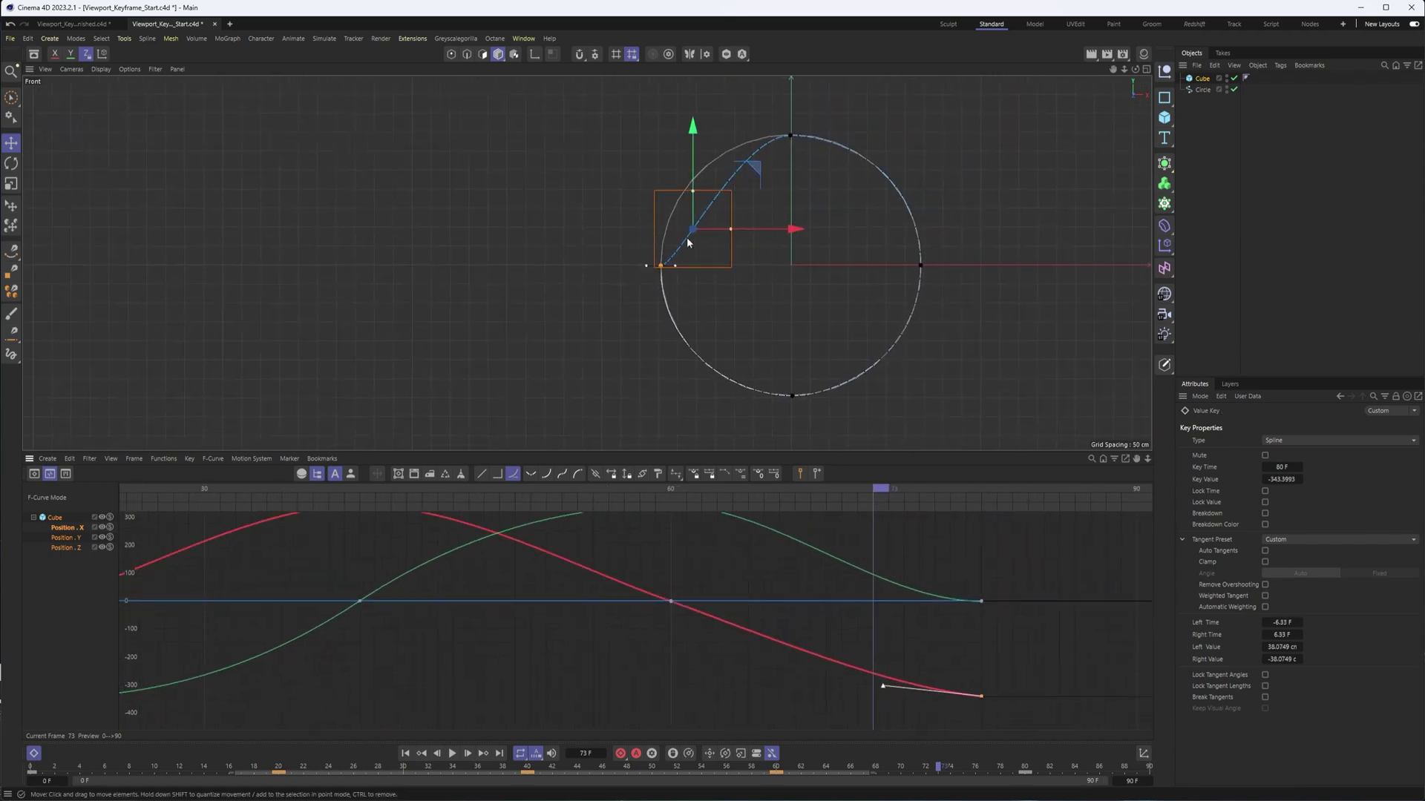
{"action": "left_click_drag", "start_coordinate": [676, 269], "coordinate": [663, 178]}
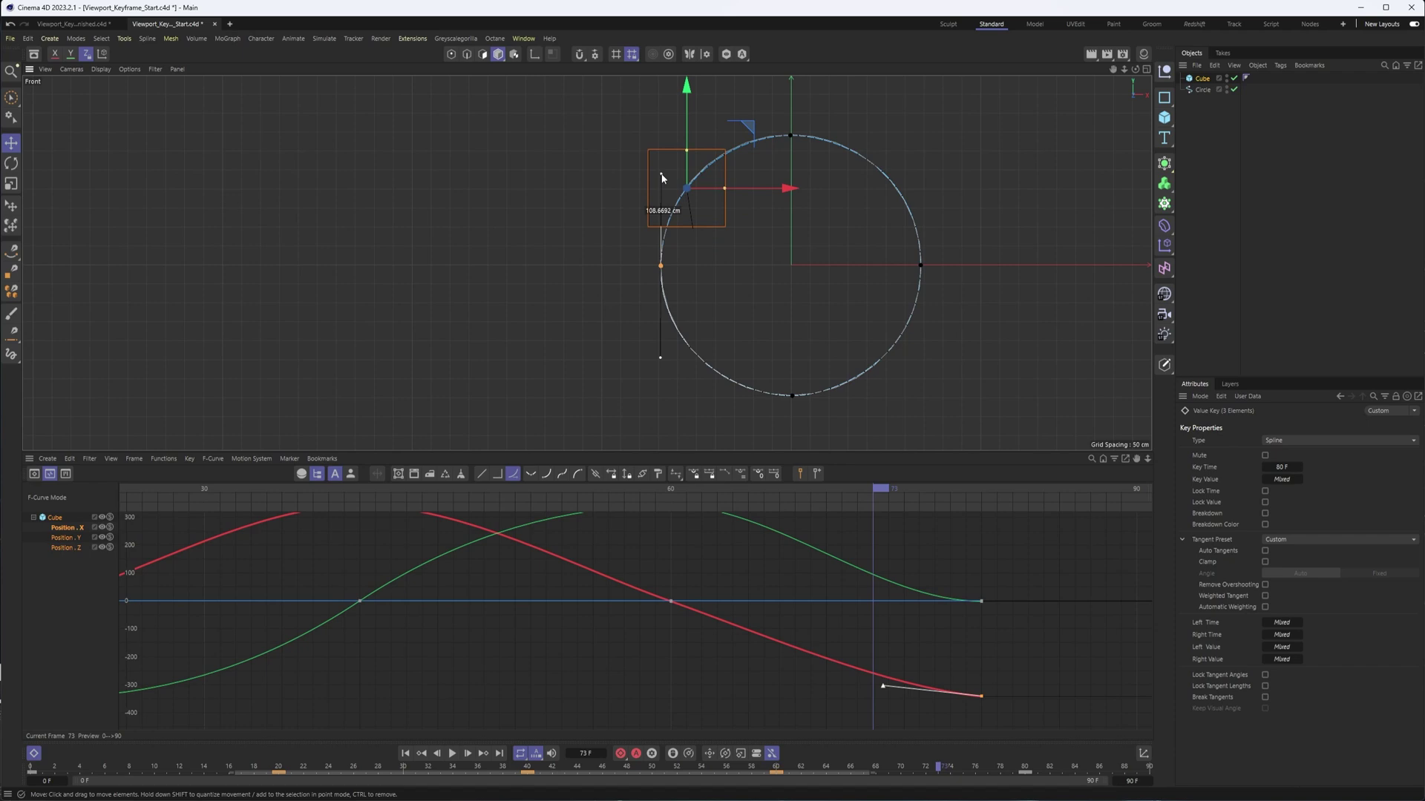
{"action": "left_click_drag", "start_coordinate": [663, 178], "coordinate": [662, 178]}
{"action": "scroll", "coordinate": [753, 182], "scroll_direction": "up", "scroll_amount": 4}
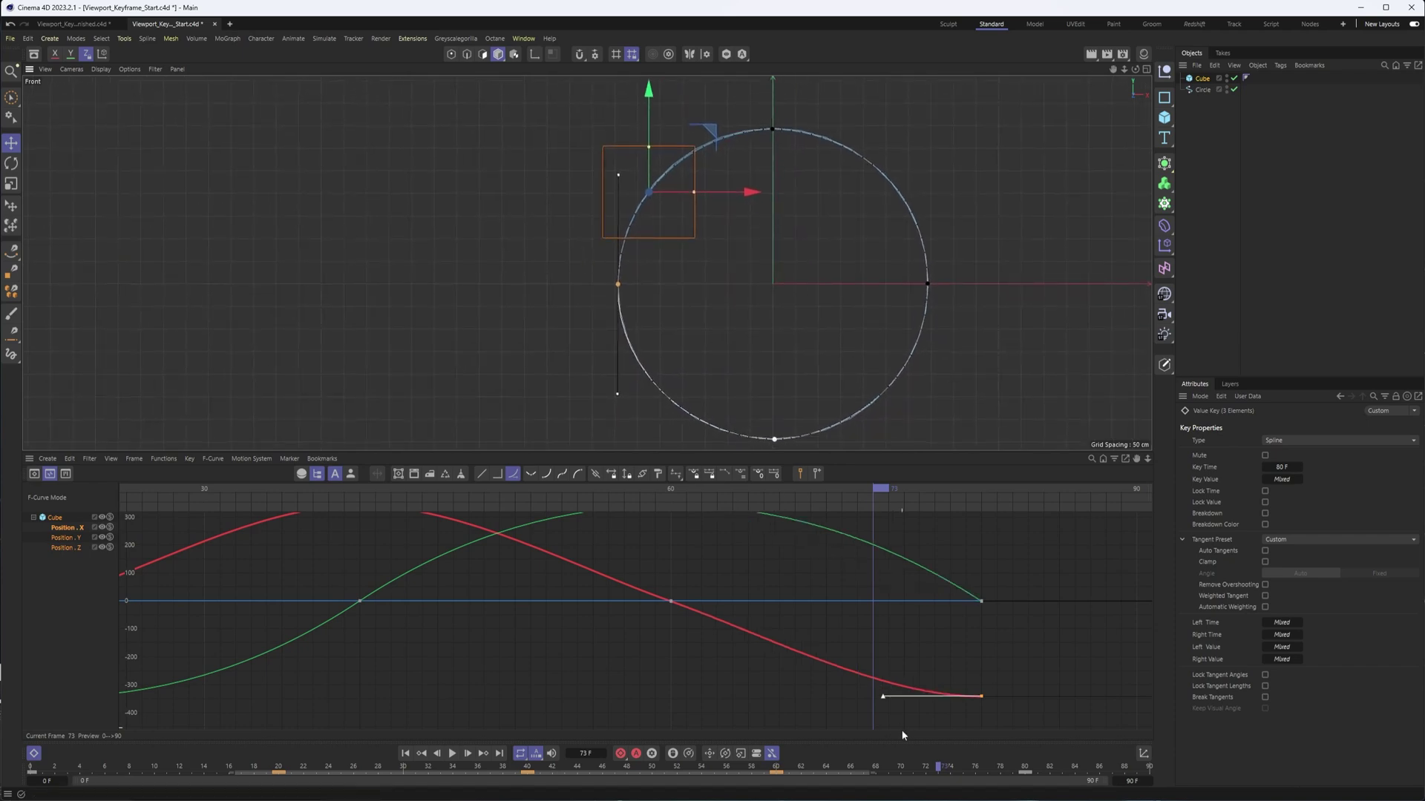
Step: Play the circular motion from the start with the cube in Gouraud grey shading
{"action": "left_click_drag", "start_coordinate": [938, 772], "coordinate": [31, 771]}
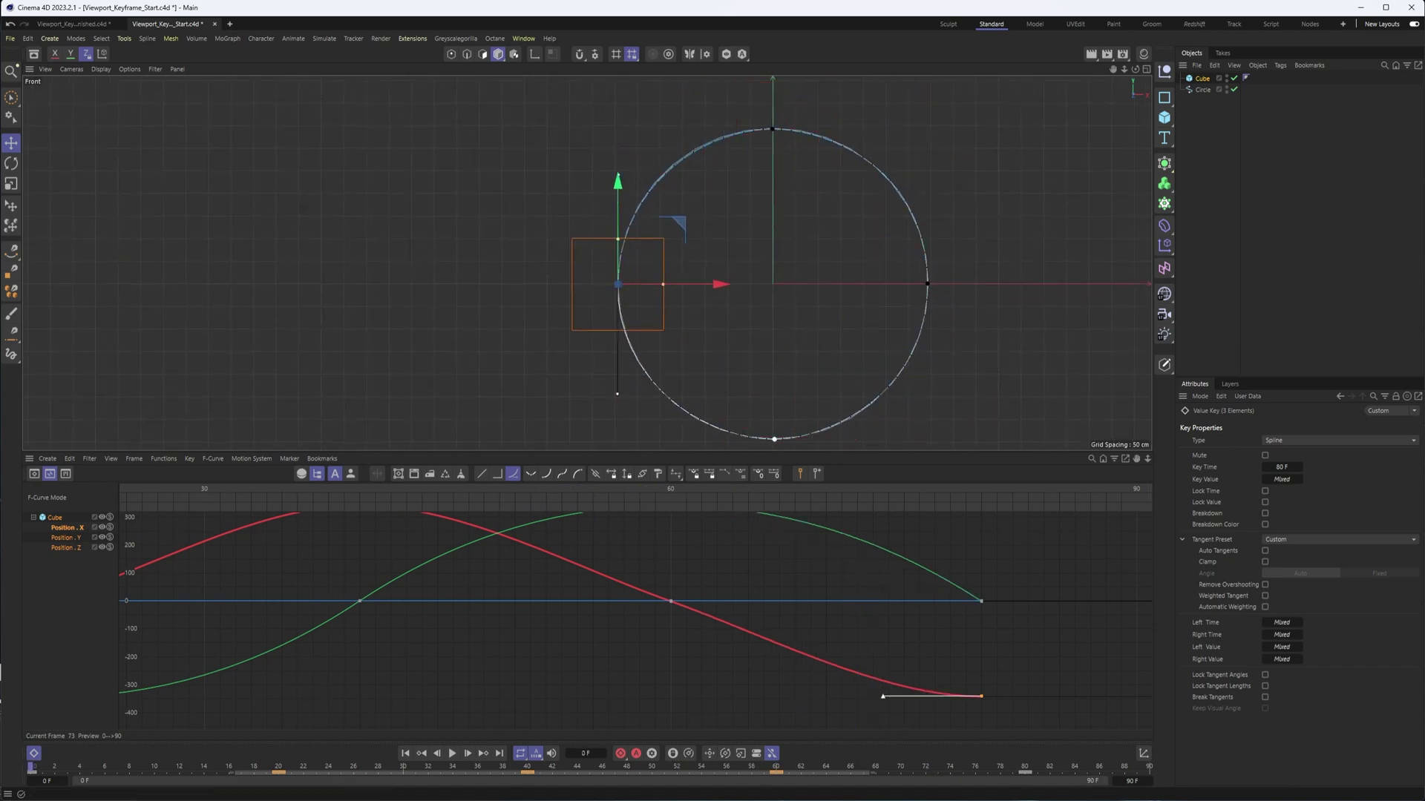
{"action": "key", "text": "F8"}
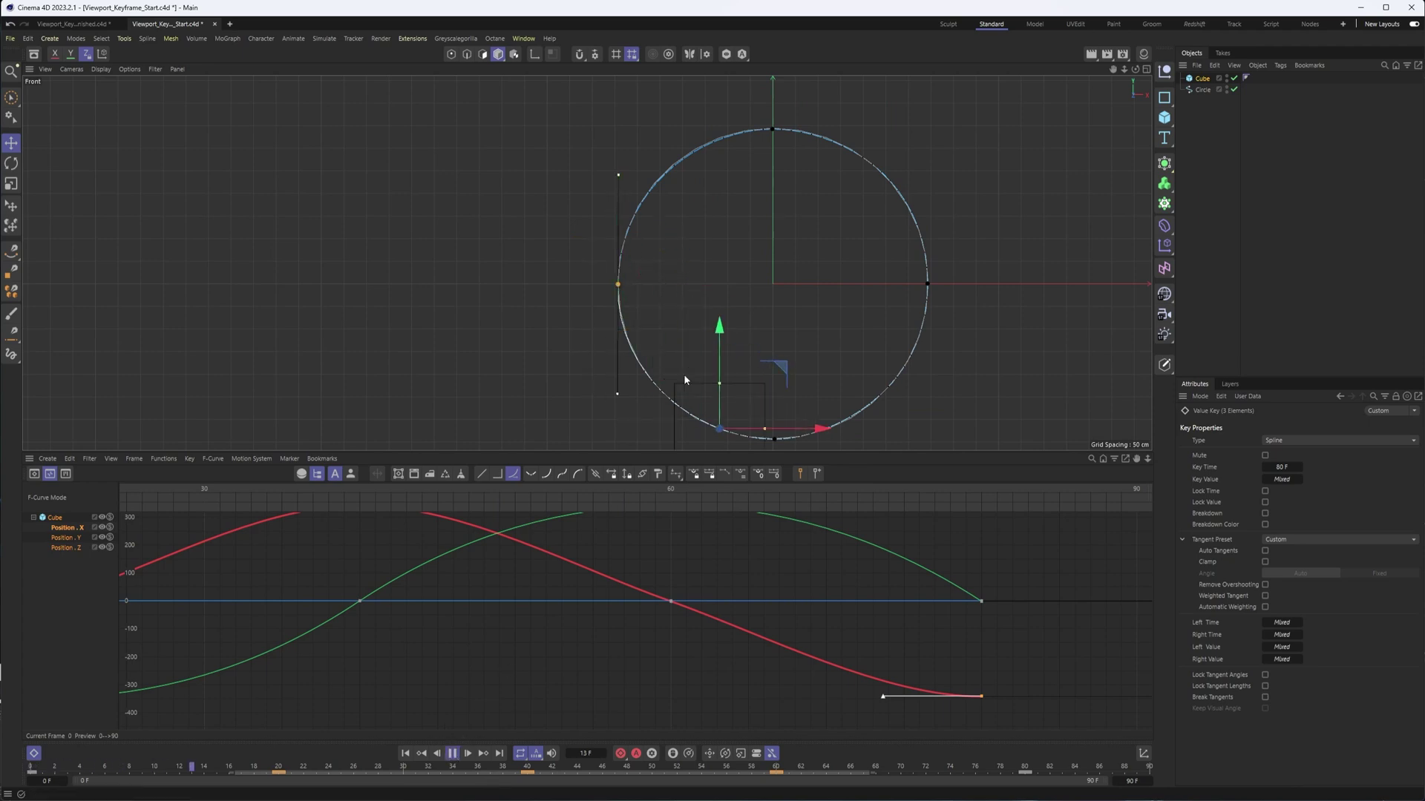
{"action": "scroll", "coordinate": [920, 176], "scroll_direction": "down", "scroll_amount": 3}
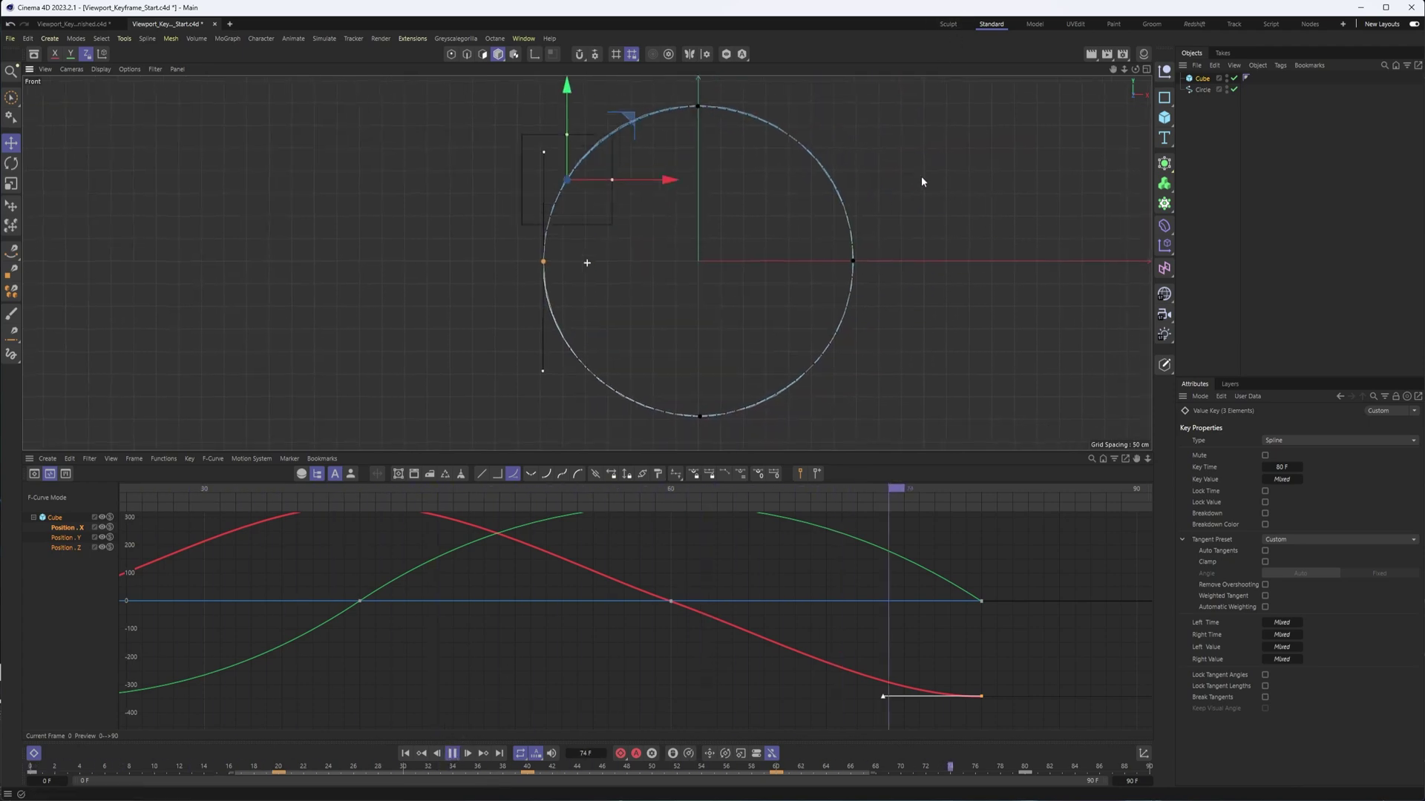
{"action": "left_click", "coordinate": [101, 69]}
{"action": "left_click", "coordinate": [111, 103]}
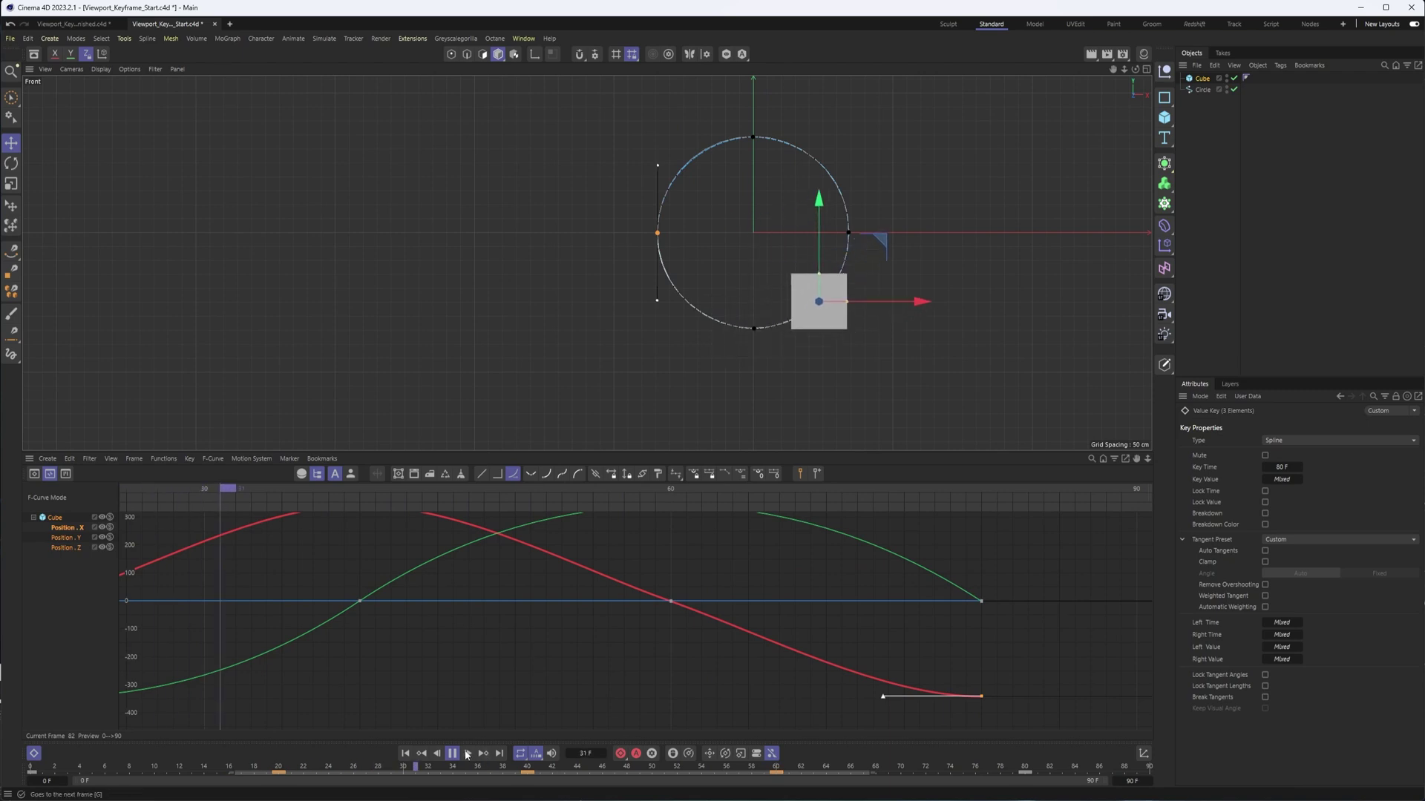
{"action": "key", "text": "space"}
Step: Extend the animation to 294 frames and key the cube's position straight below the circle
{"action": "left_click_drag", "start_coordinate": [1153, 785], "coordinate": [928, 603]}
{"action": "left_click_drag", "start_coordinate": [526, 773], "coordinate": [450, 771]}
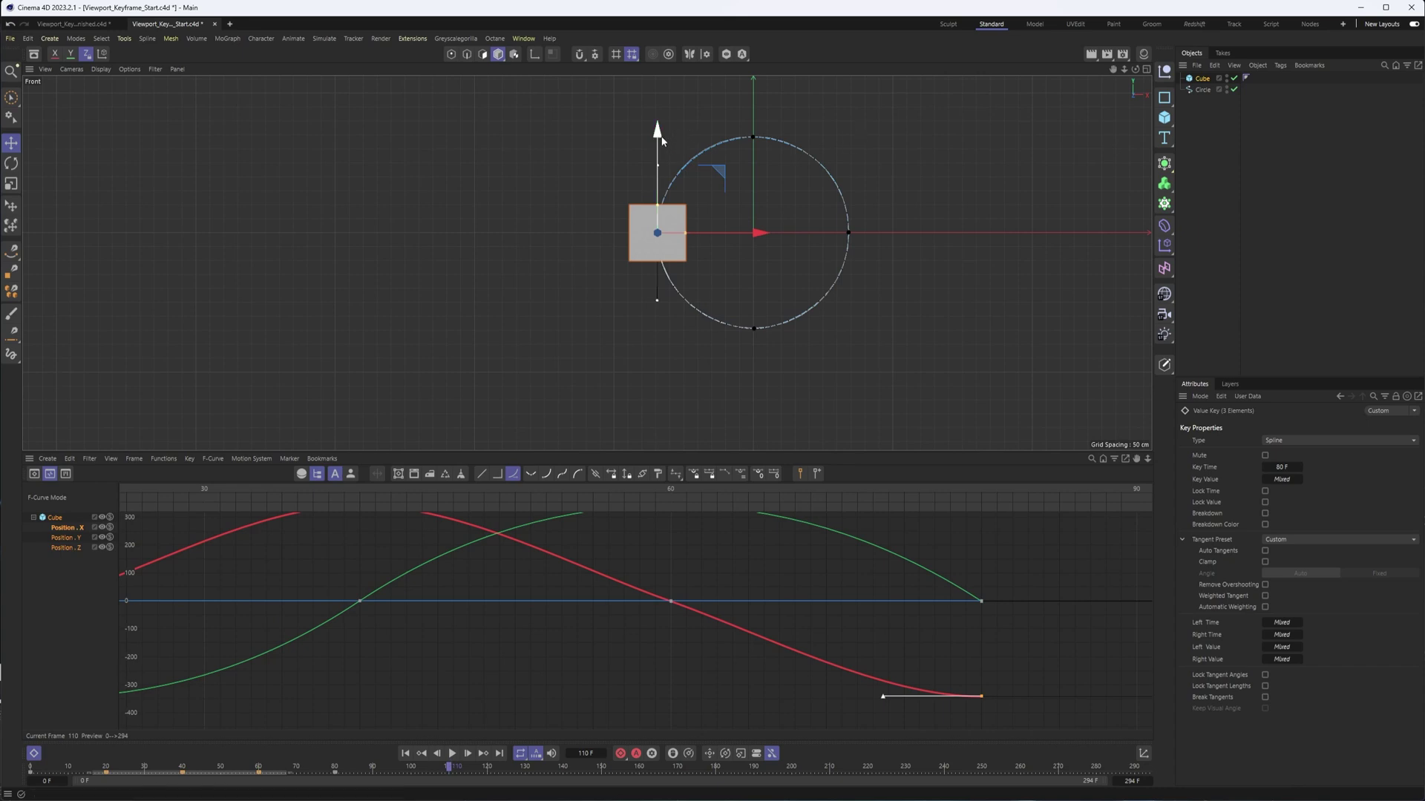
{"action": "left_click_drag", "start_coordinate": [657, 130], "coordinate": [659, 316]}
{"action": "middle_click_drag", "start_coordinate": [865, 403], "coordinate": [844, 360]}
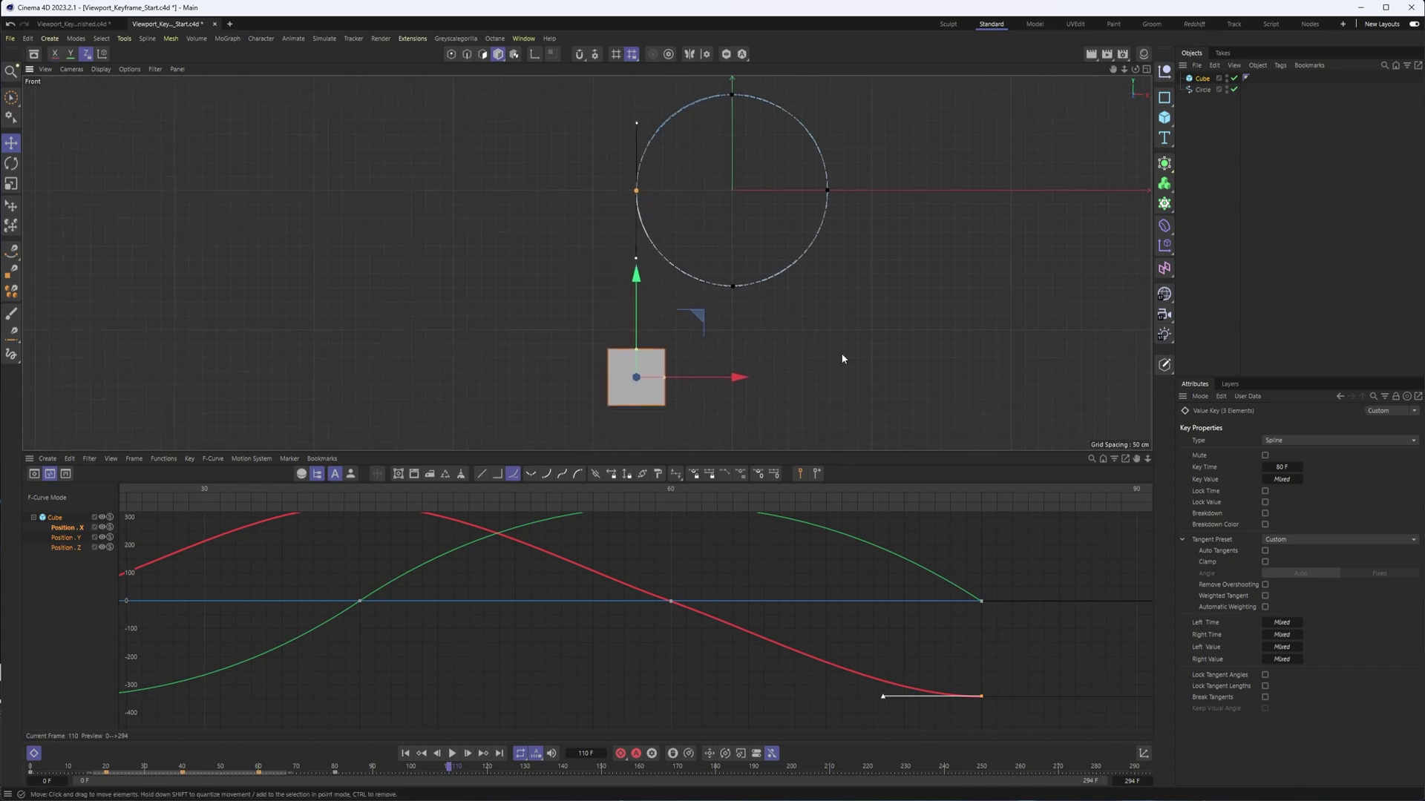
{"action": "left_click", "coordinate": [1203, 78]}
{"action": "left_click", "coordinate": [1188, 472], "text": "ctrl"}
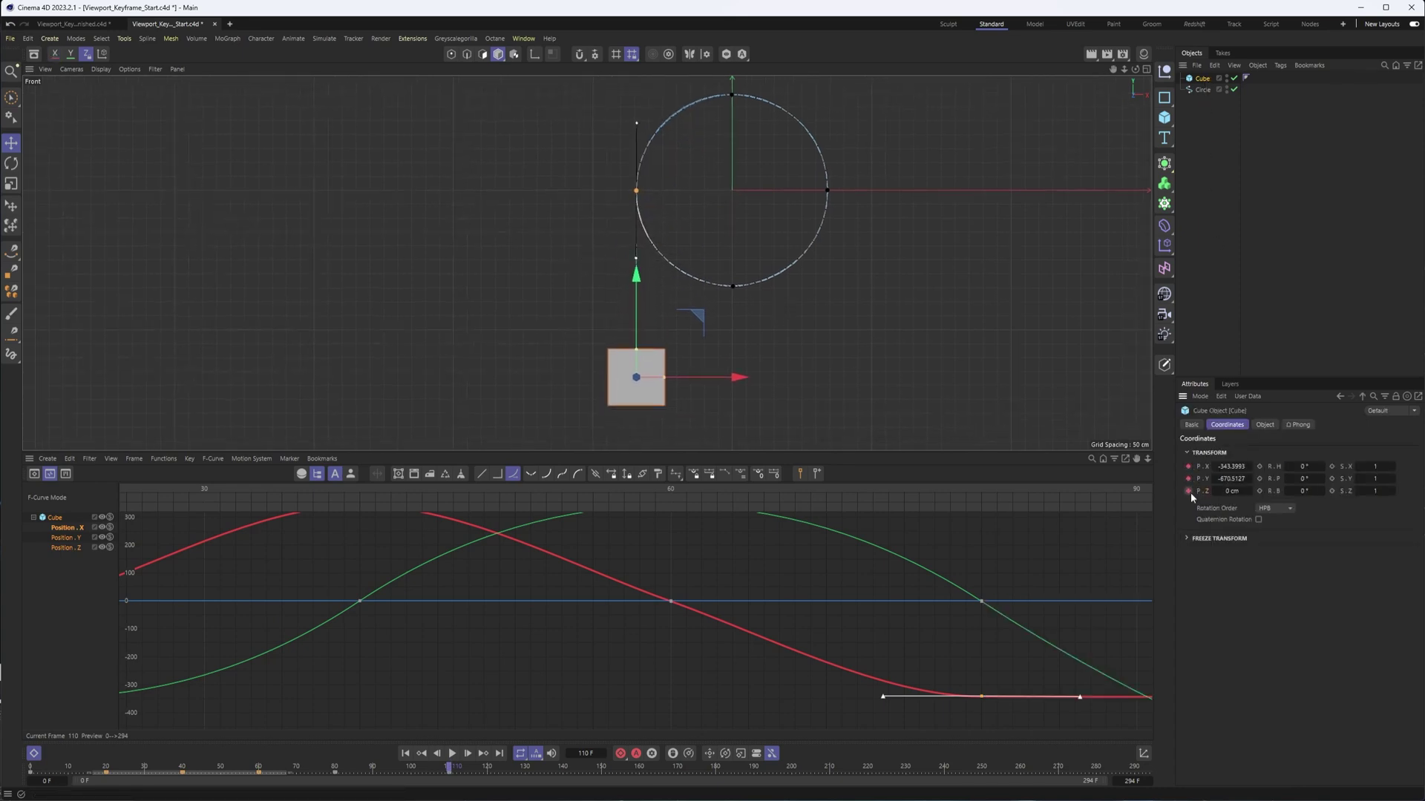
Step: Play the extended animation from frame 0, then fit all position curves in view
{"action": "left_click_drag", "start_coordinate": [425, 768], "coordinate": [413, 799]}
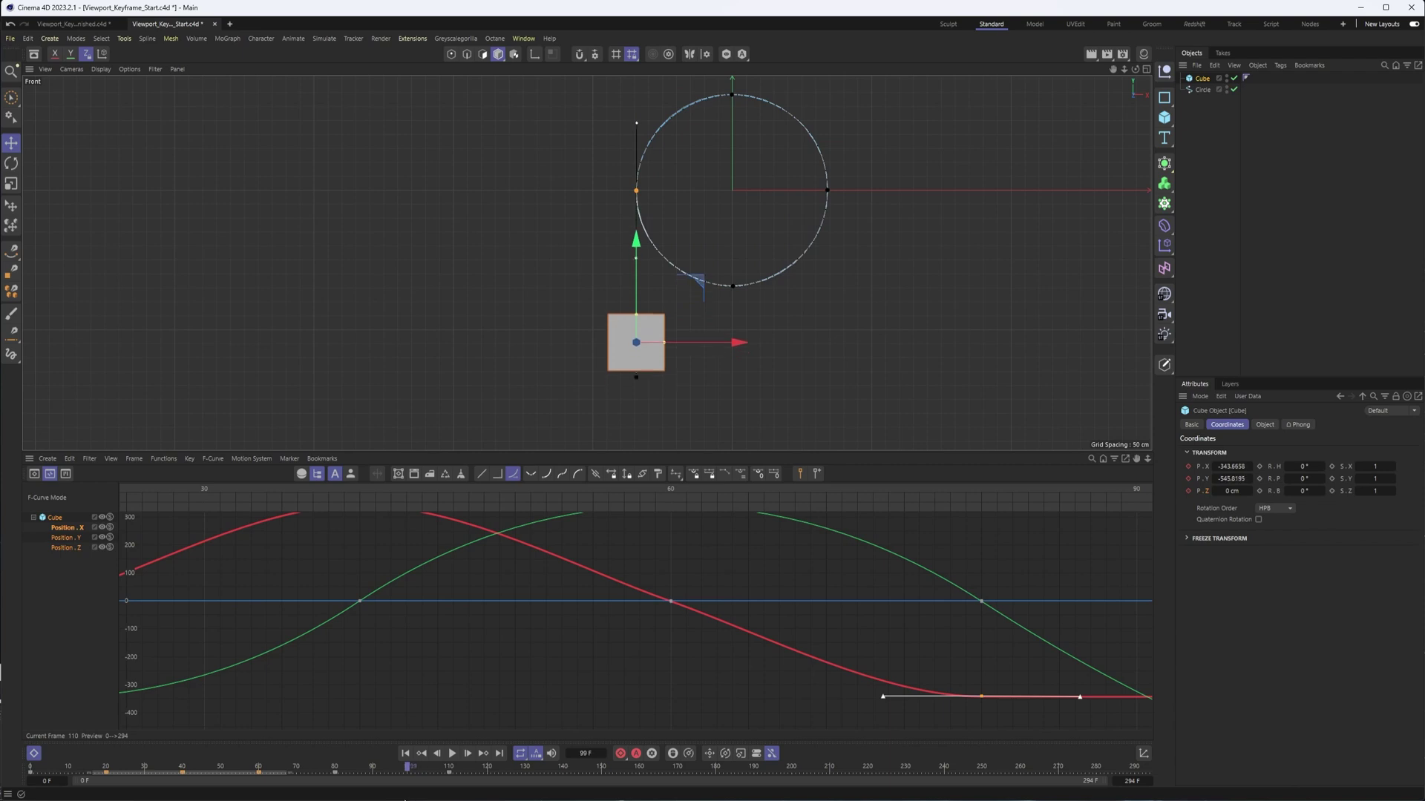
{"action": "left_click", "coordinate": [407, 754]}
{"action": "left_click", "coordinate": [410, 756]}
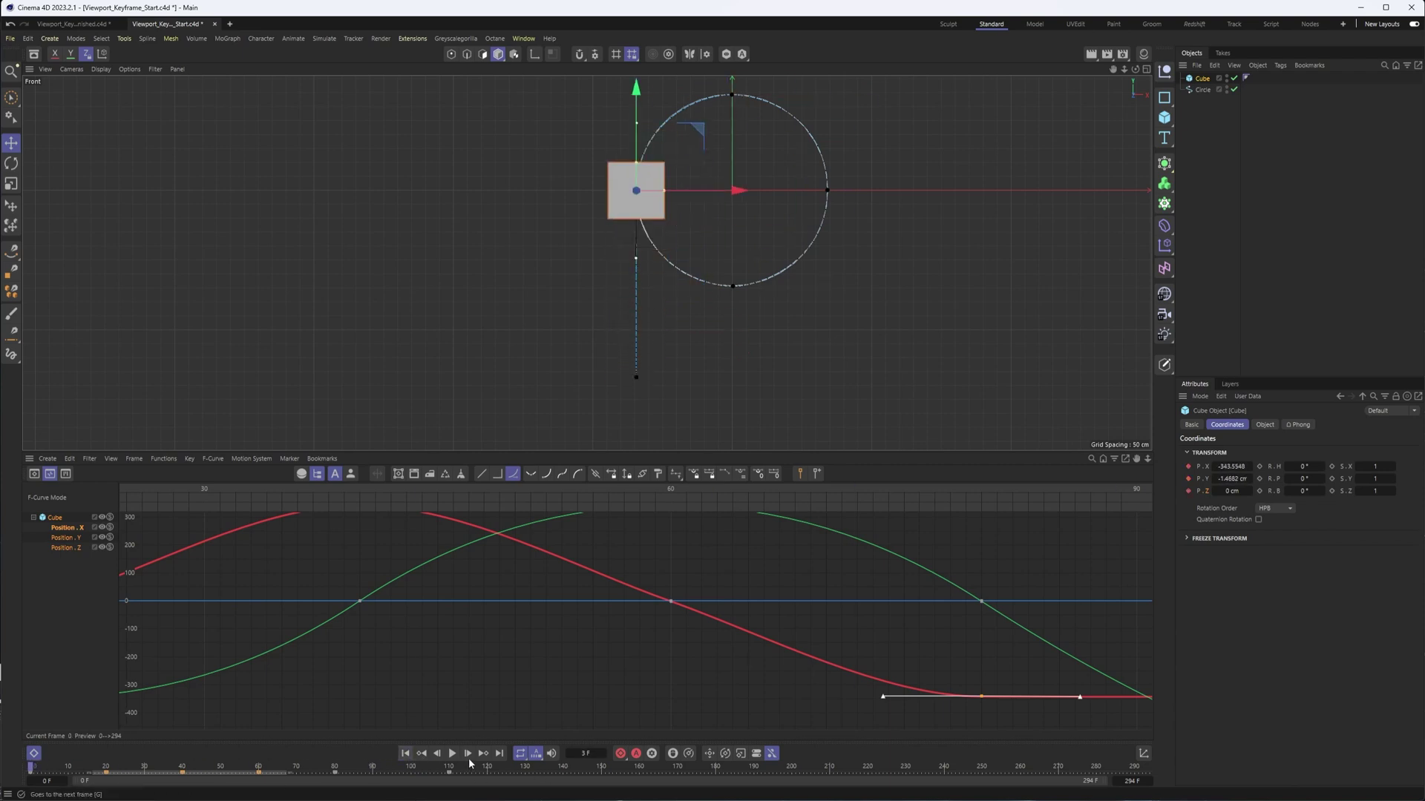
{"action": "left_click", "coordinate": [452, 754]}
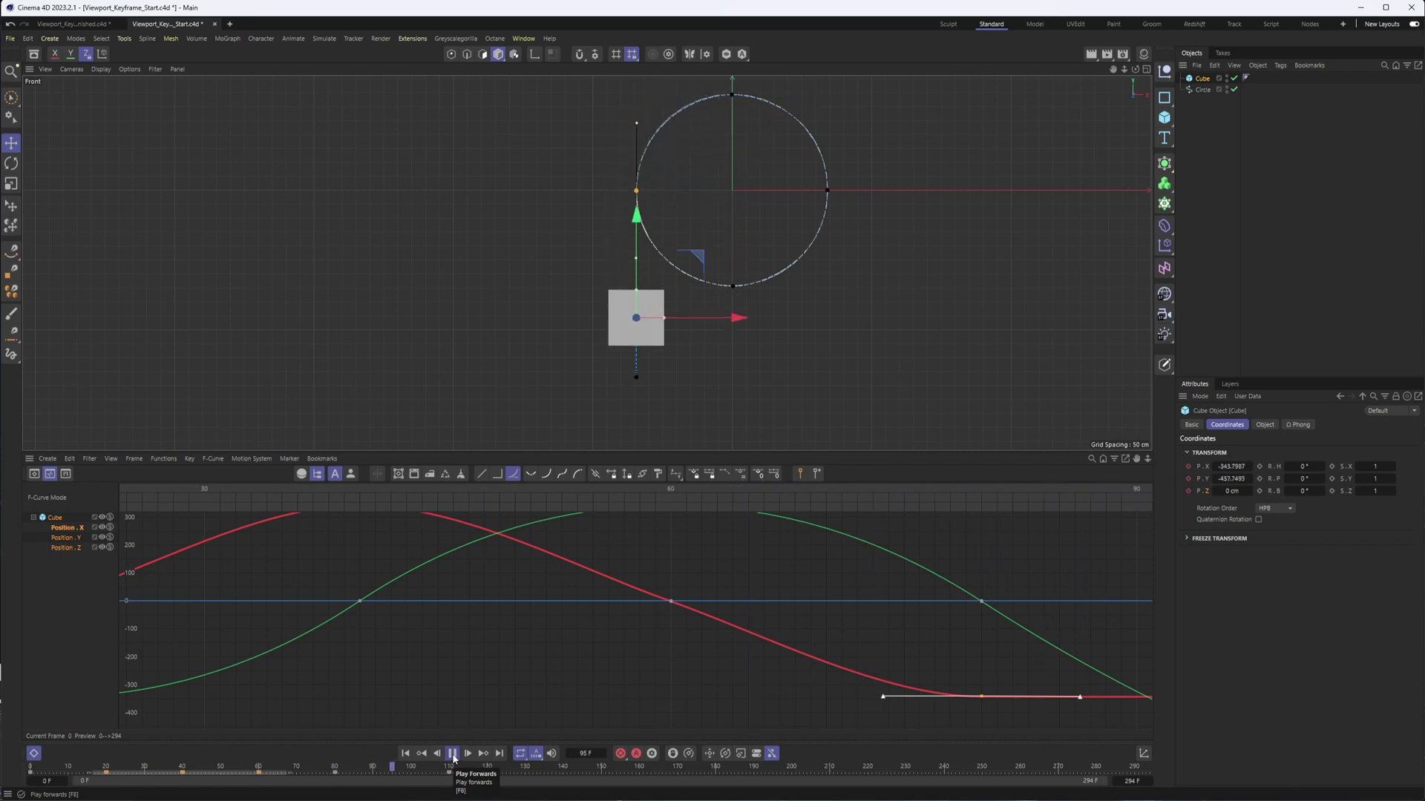
{"action": "left_click", "coordinate": [452, 754]}
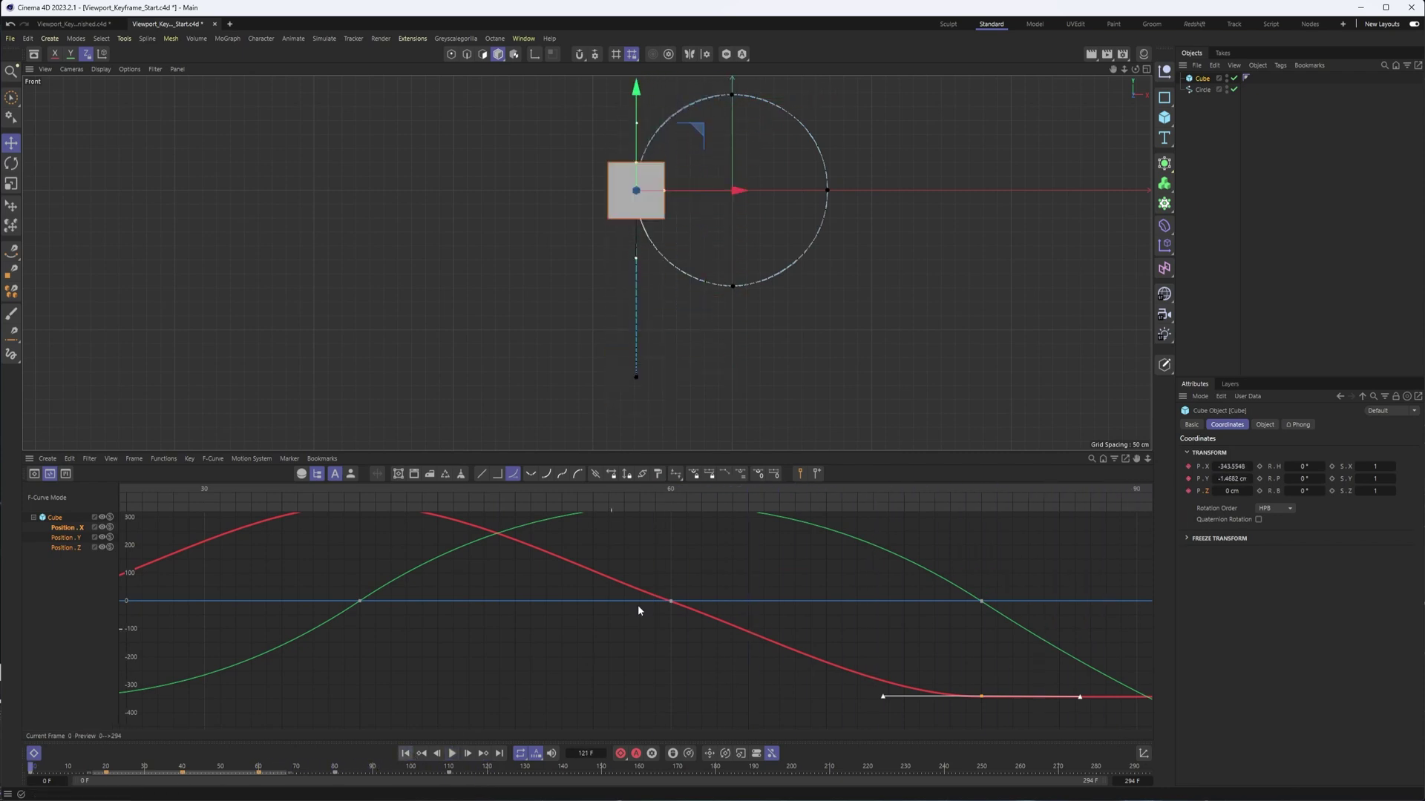
{"action": "key", "text": "h"}
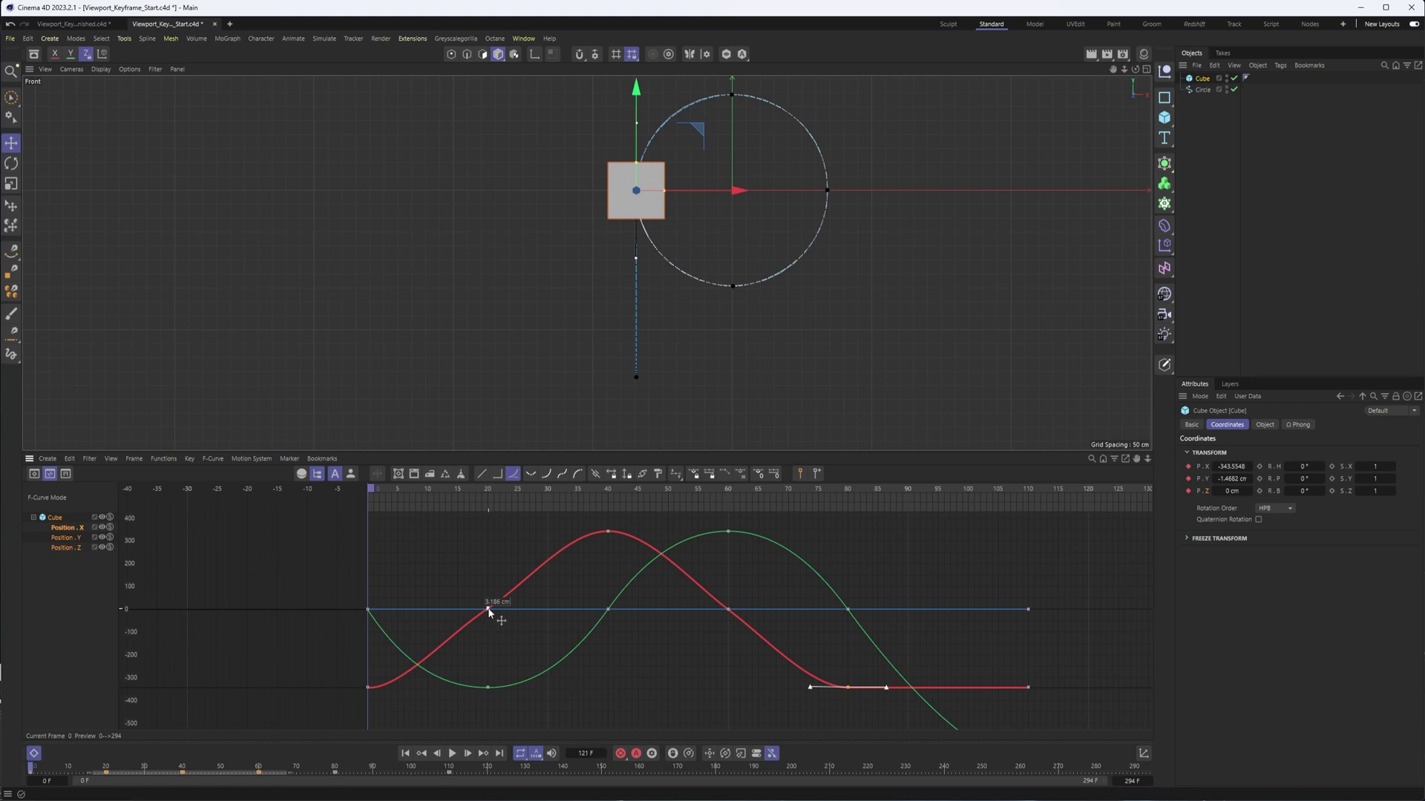
Step: Select the frame-40 Position.Y key in the curve editor
{"action": "left_click", "coordinate": [607, 611]}
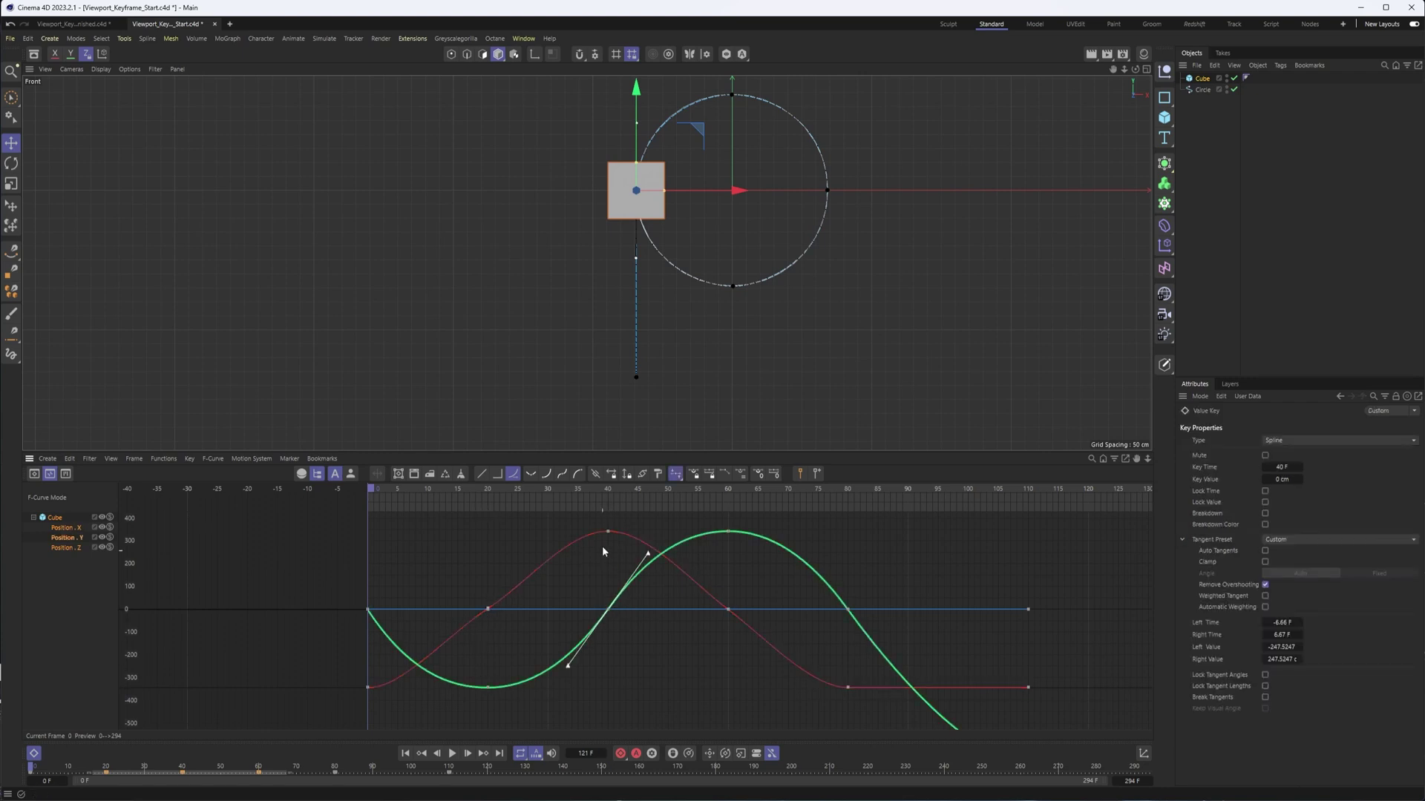